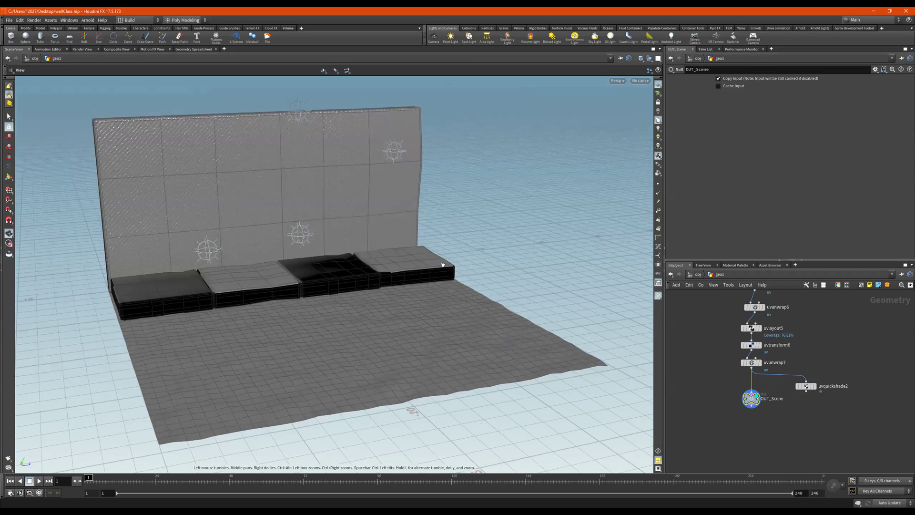
Render the scene through /obj/cam1 with the mantra1 output in the render view
{"action": "left_click_drag", "start_coordinate": [363, 268], "coordinate": [477, 280]}
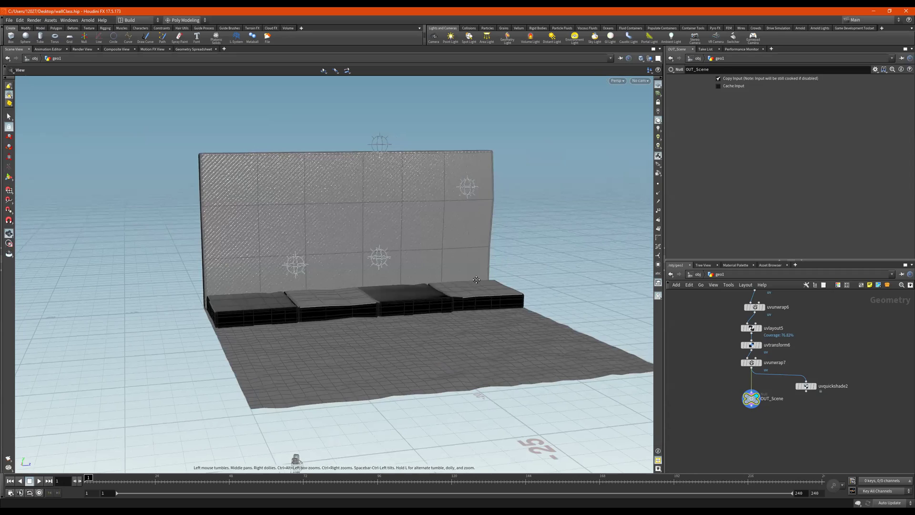
{"action": "left_click", "coordinate": [83, 49]}
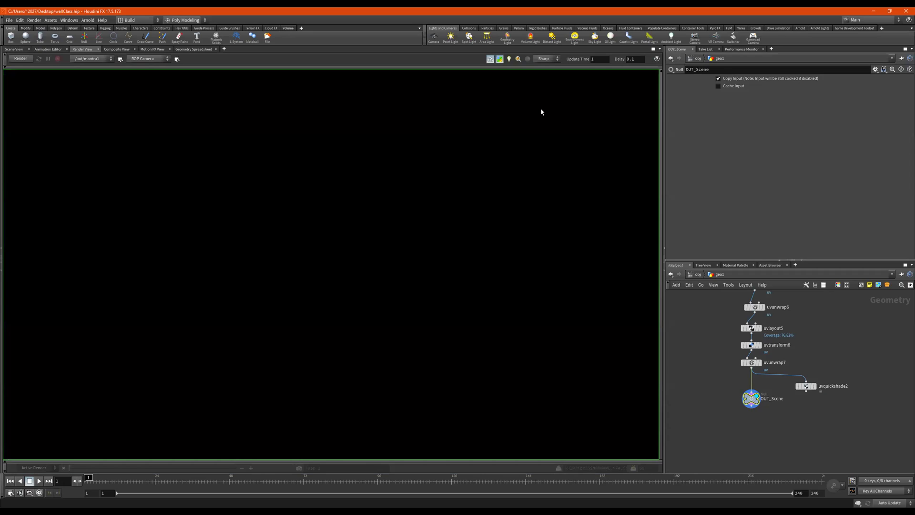
{"action": "left_click", "coordinate": [156, 59]}
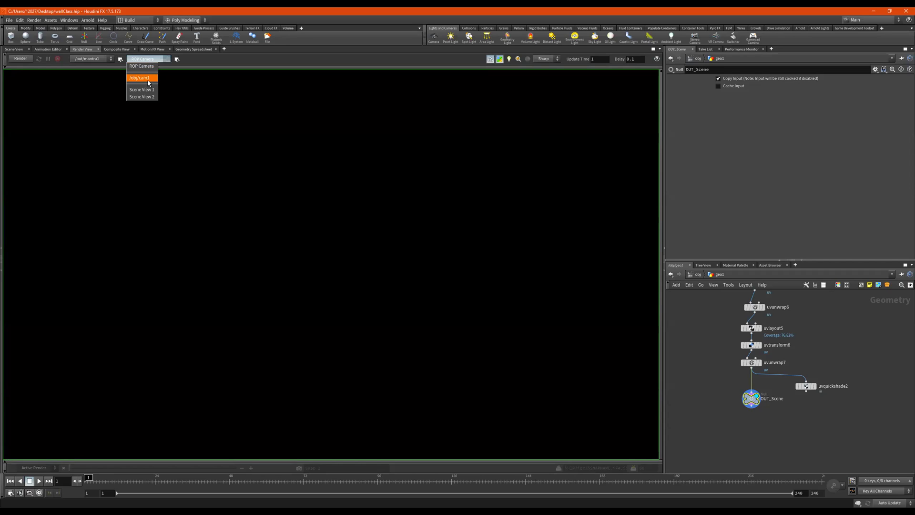
{"action": "left_click", "coordinate": [26, 59]}
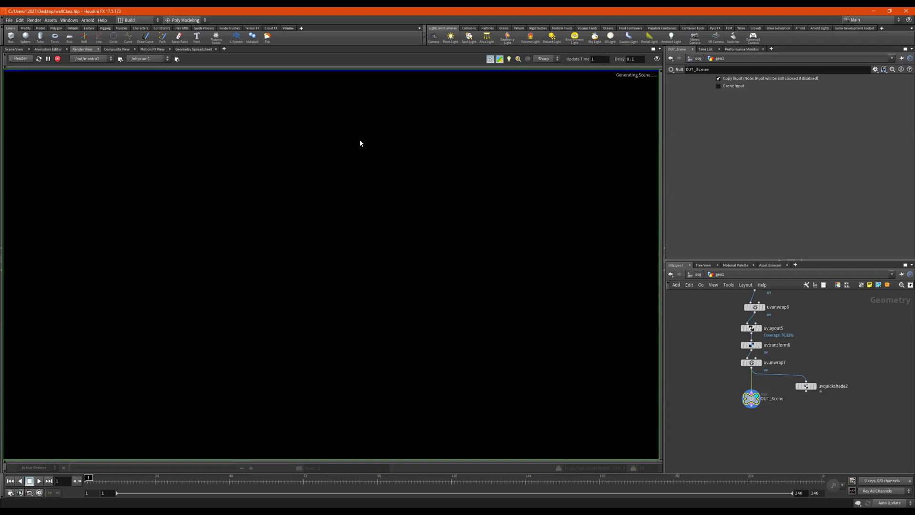
Go up from geo1 to the object level of the network, showing the camera and light nodes
{"action": "left_click", "coordinate": [698, 275]}
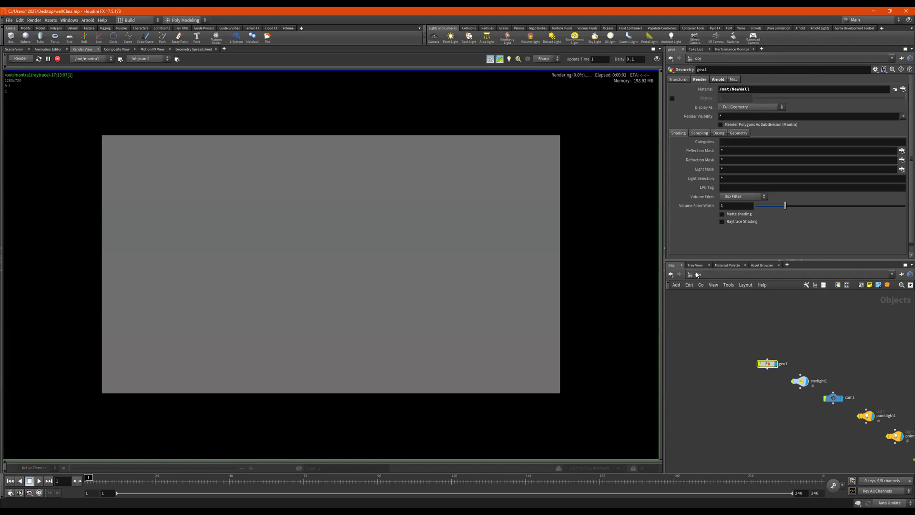
{"action": "scroll", "coordinate": [783, 340], "scroll_direction": "down", "scroll_amount": 1}
{"action": "middle_click_drag", "start_coordinate": [824, 358], "coordinate": [731, 329]}
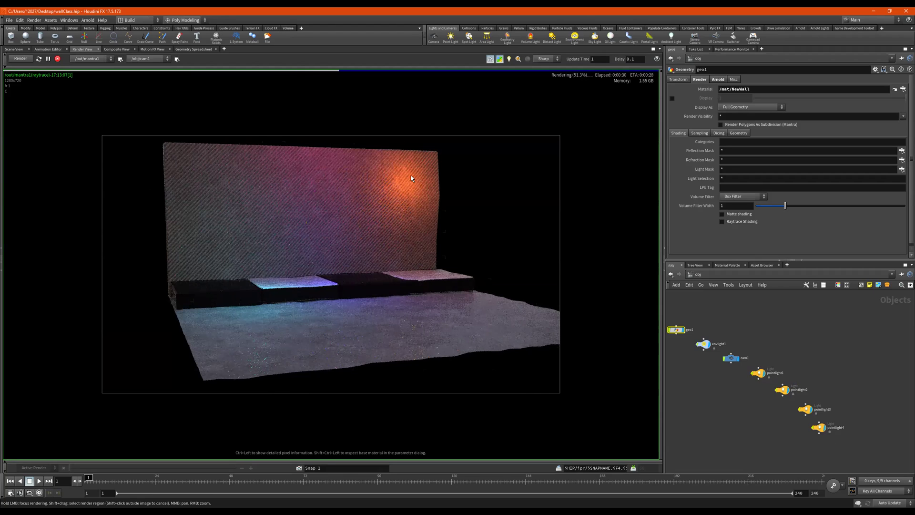
Set the scene viewport to look through cam1 and return to the running render
{"action": "left_click", "coordinate": [14, 49]}
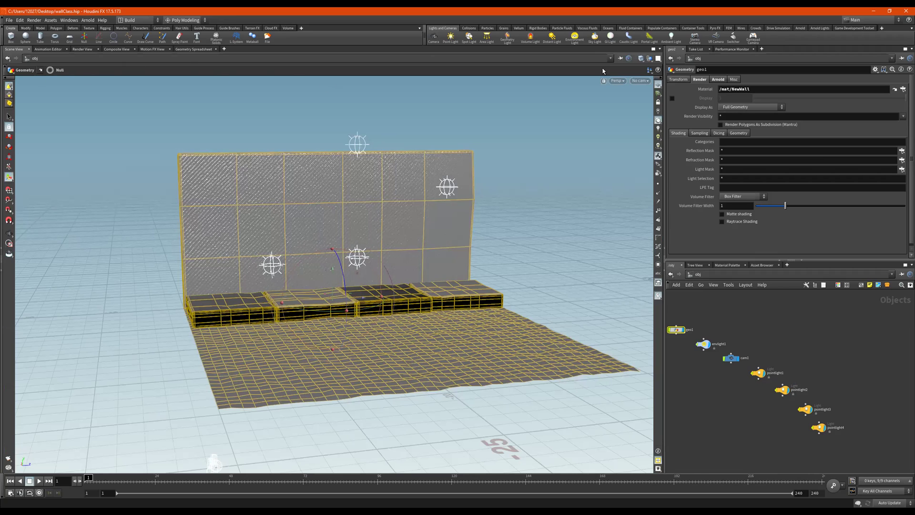
{"action": "left_click", "coordinate": [644, 82]}
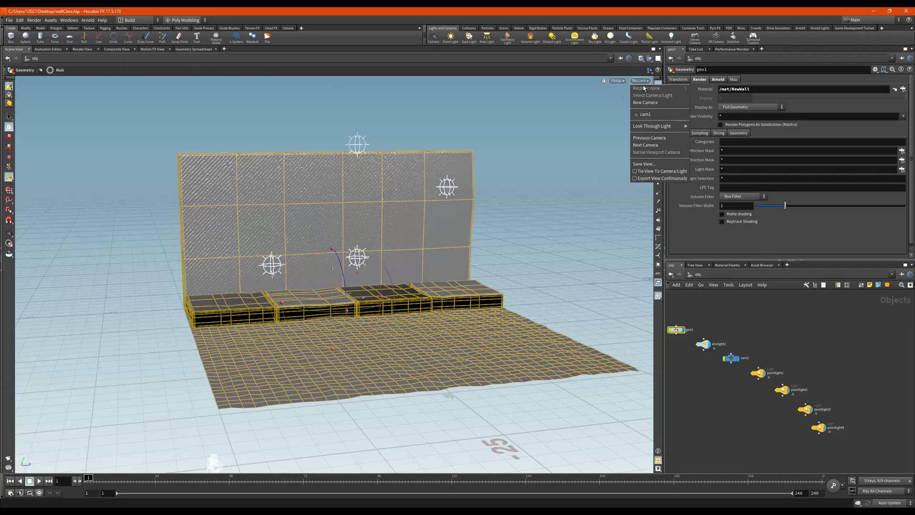
{"action": "left_click", "coordinate": [654, 116]}
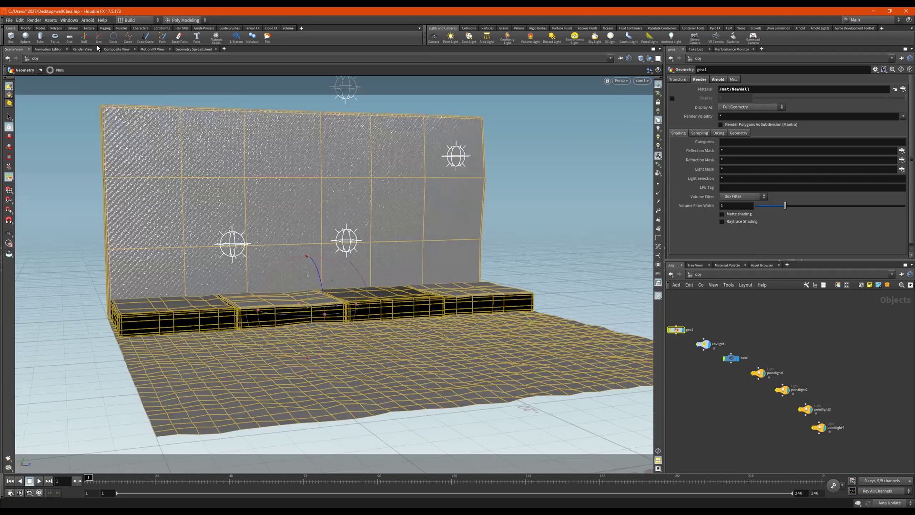
{"action": "left_click", "coordinate": [83, 49]}
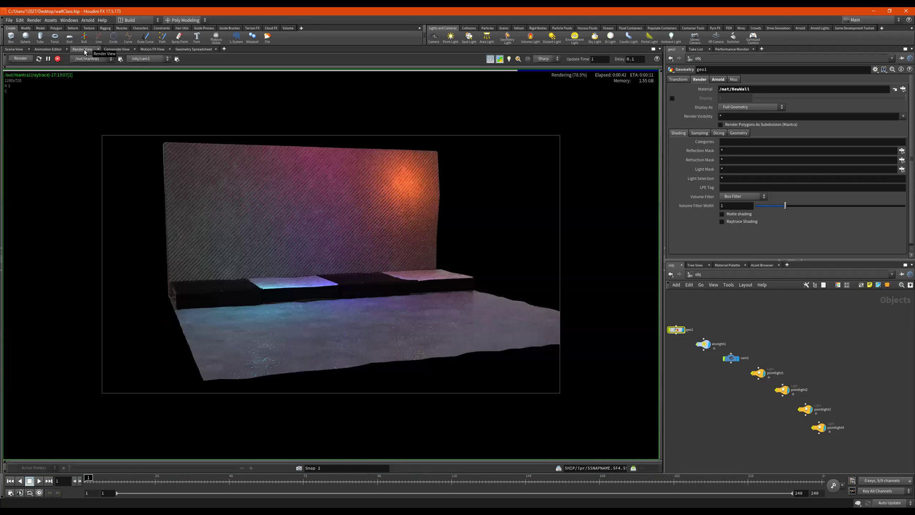
Show the render view's display options, examine the rendered wall and floor up close, and stop the render
{"action": "scroll", "coordinate": [345, 256], "scroll_direction": "up", "scroll_amount": 2}
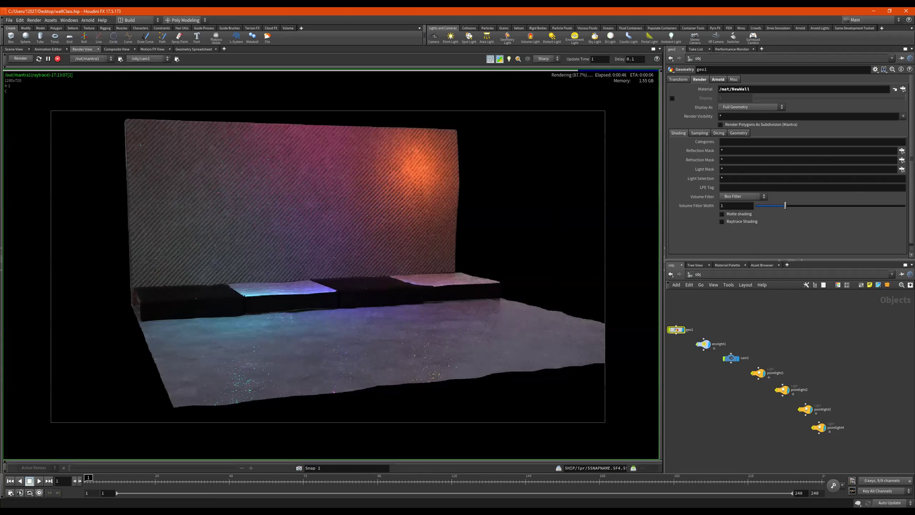
{"action": "left_click", "coordinate": [225, 69]}
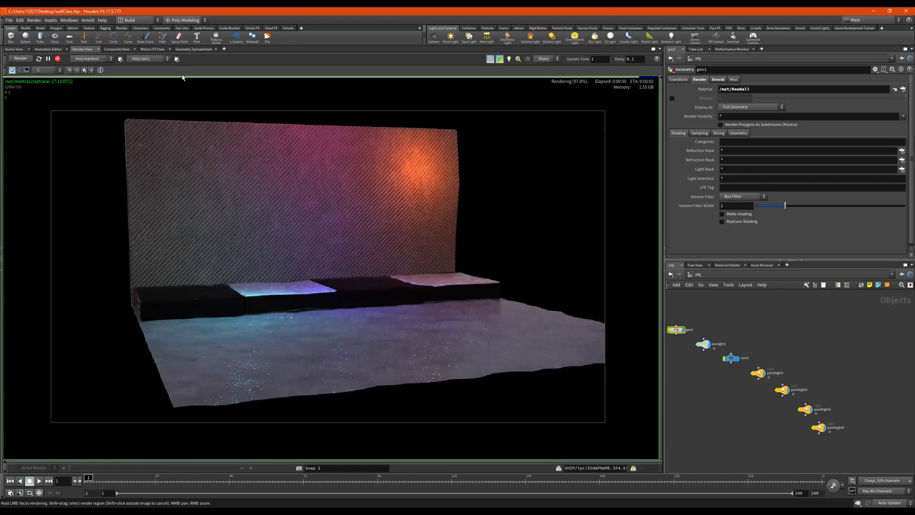
{"action": "left_click", "coordinate": [84, 70]}
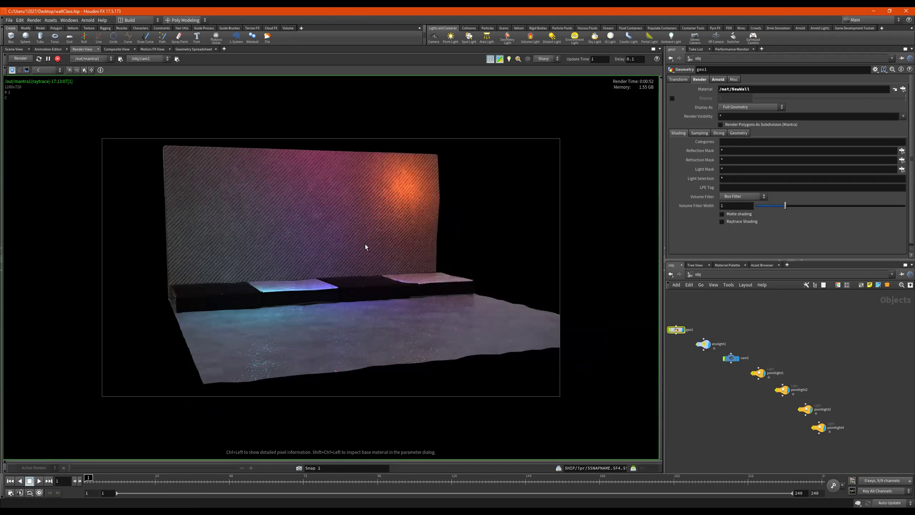
{"action": "scroll", "coordinate": [365, 247], "scroll_direction": "up", "scroll_amount": 3}
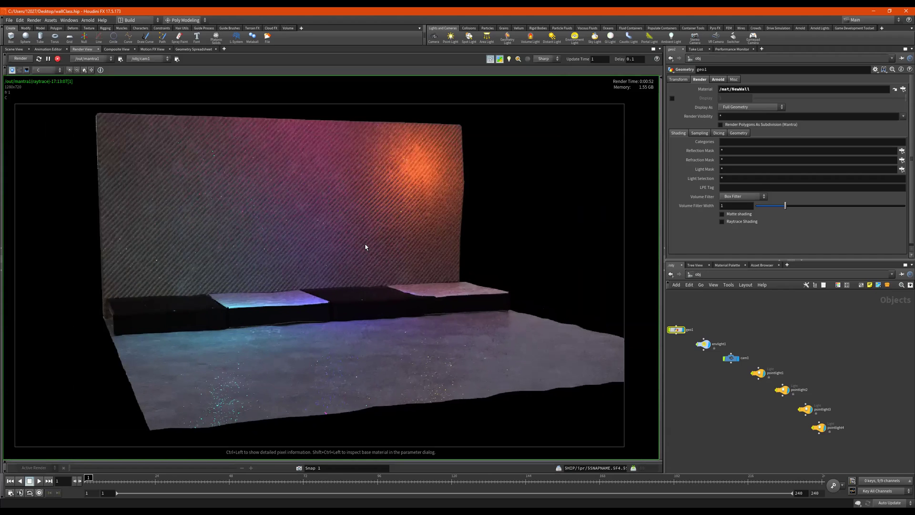
{"action": "left_click", "coordinate": [58, 59]}
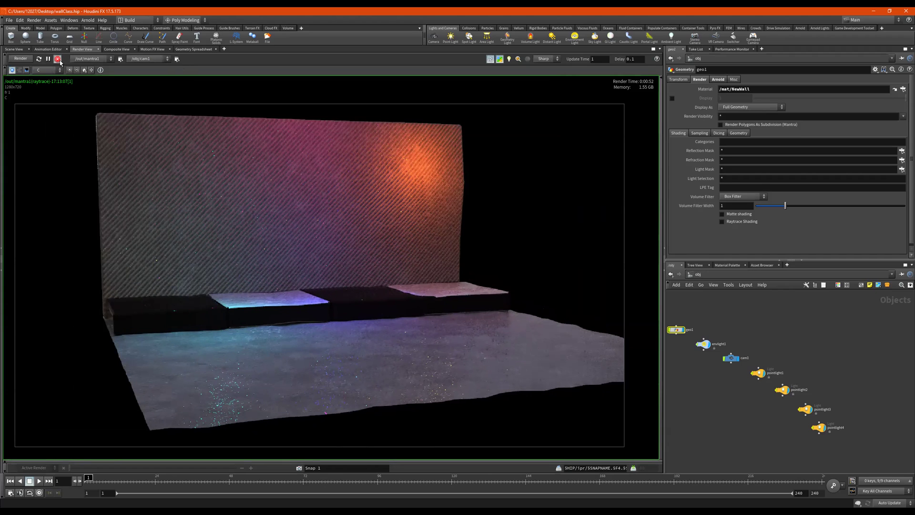
Return to the scene view, look over the node network inside geo1, and go back to the object level
{"action": "left_click", "coordinate": [14, 50]}
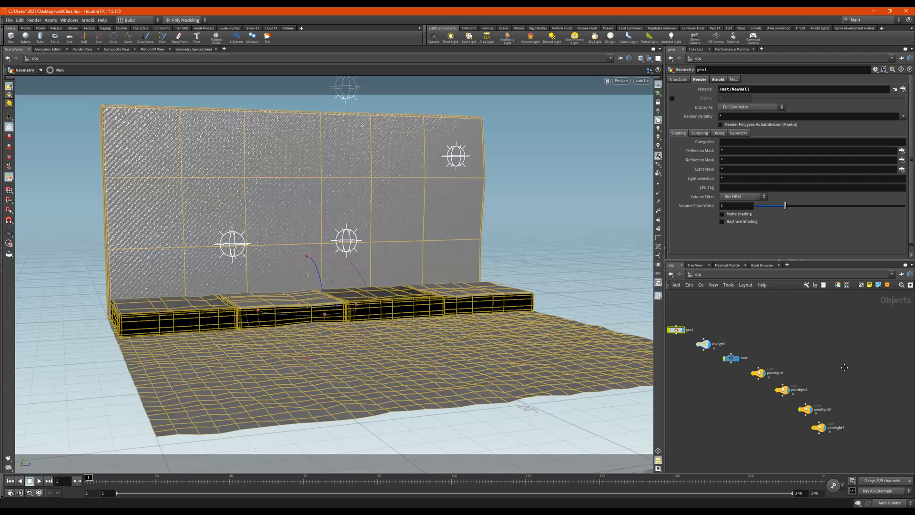
{"action": "middle_click_drag", "start_coordinate": [829, 399], "coordinate": [845, 368]}
{"action": "middle_click_drag", "start_coordinate": [745, 336], "coordinate": [742, 350]}
{"action": "scroll", "coordinate": [688, 311], "scroll_direction": "up", "scroll_amount": 2}
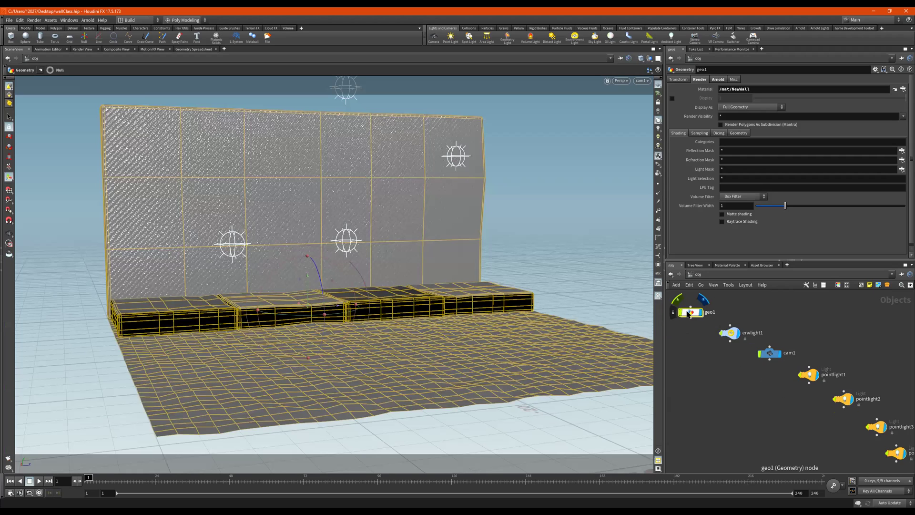
{"action": "double_click", "coordinate": [690, 313]}
{"action": "scroll", "coordinate": [782, 353], "scroll_direction": "down", "scroll_amount": 6}
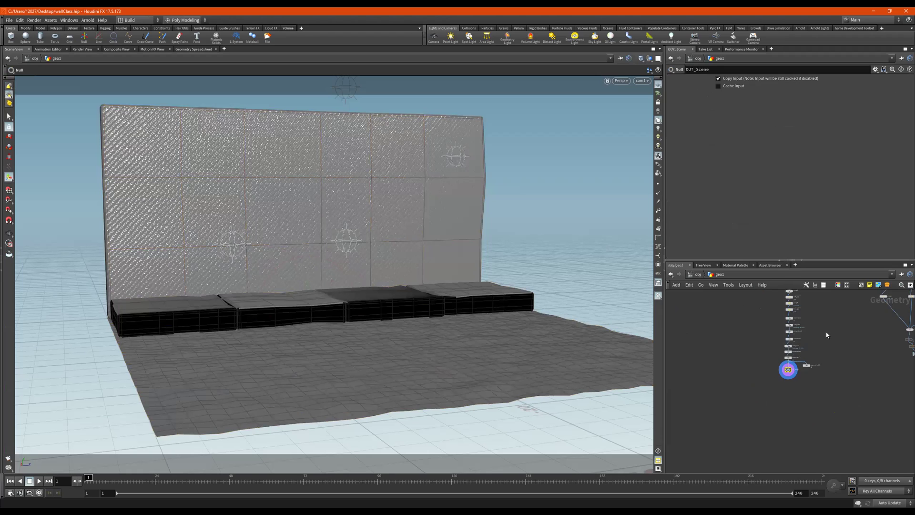
{"action": "left_click", "coordinate": [697, 274]}
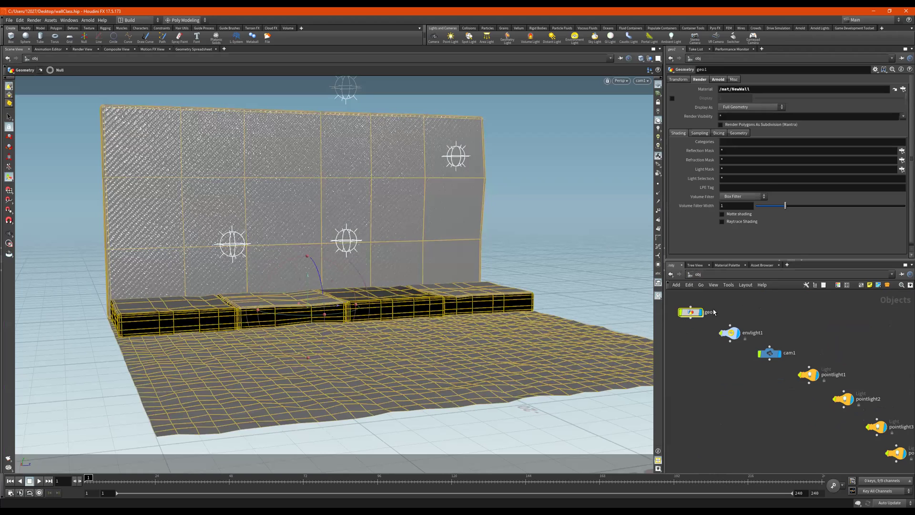
Inspect the internal nodes of pointlight1, including its point_light1 file node, and return to the object level
{"action": "scroll", "coordinate": [732, 337], "scroll_direction": "down", "scroll_amount": 3}
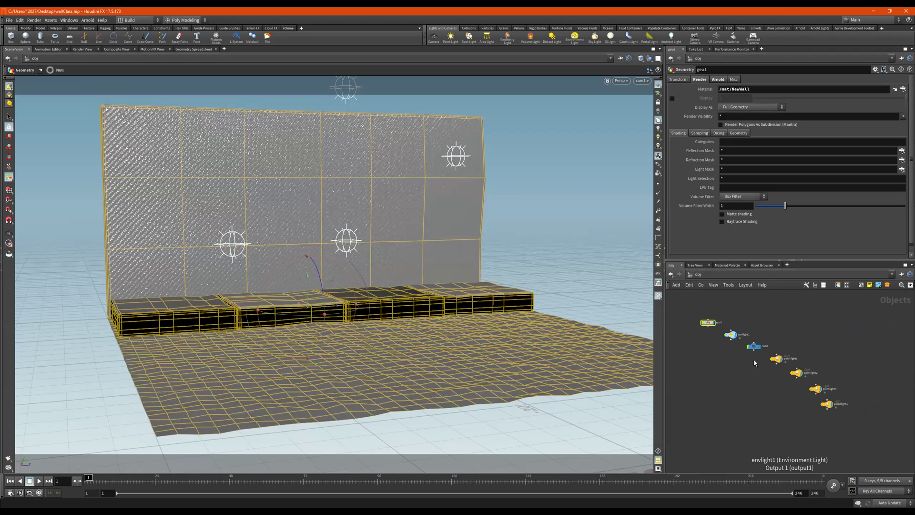
{"action": "mouse_move", "coordinate": [774, 386]}
{"action": "middle_mouse_down"}
{"action": "mouse_move", "coordinate": [737, 349]}
{"action": "mouse_move", "coordinate": [772, 383]}
{"action": "middle_mouse_up"}
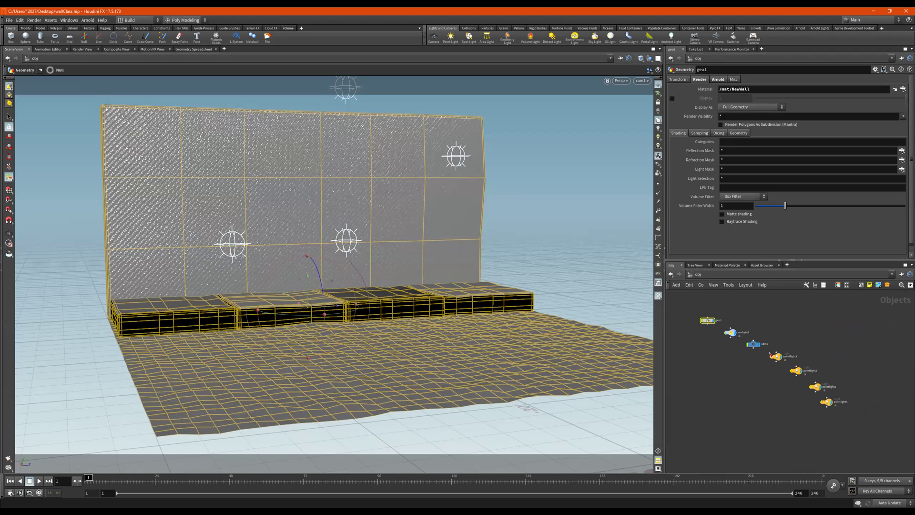
{"action": "scroll", "coordinate": [773, 355], "scroll_direction": "up", "scroll_amount": 3}
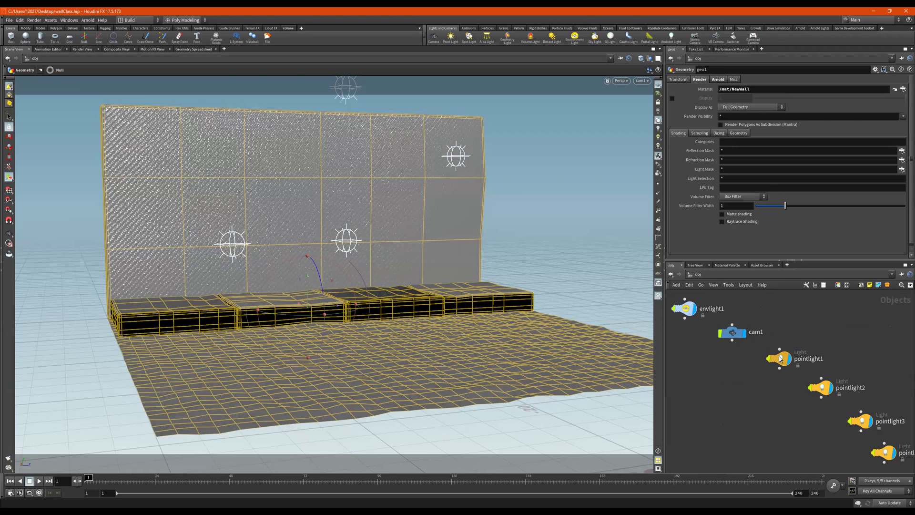
{"action": "left_click", "coordinate": [780, 358]}
{"action": "double_click", "coordinate": [780, 358]}
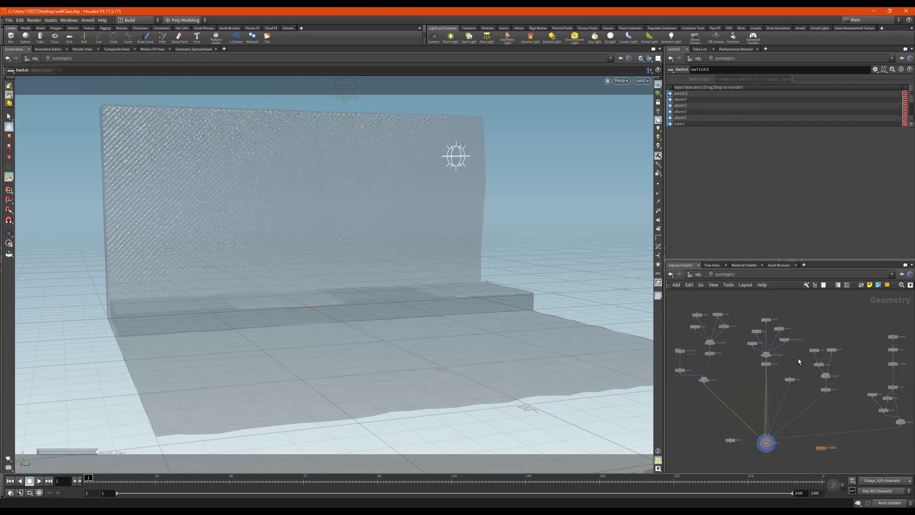
{"action": "scroll", "coordinate": [699, 357], "scroll_direction": "up", "scroll_amount": 1}
{"action": "middle_click_drag", "start_coordinate": [699, 357], "coordinate": [762, 371]}
{"action": "scroll", "coordinate": [762, 371], "scroll_direction": "up", "scroll_amount": 3}
{"action": "left_click", "coordinate": [717, 355]}
{"action": "scroll", "coordinate": [829, 368], "scroll_direction": "down", "scroll_amount": 3}
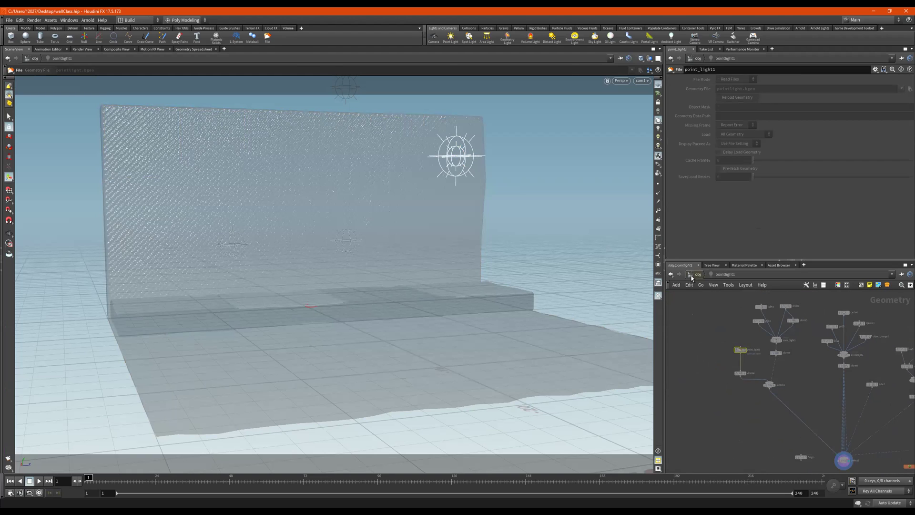
{"action": "key", "text": "u"}
{"action": "scroll", "coordinate": [811, 380], "scroll_direction": "down", "scroll_amount": 1}
{"action": "scroll", "coordinate": [810, 382], "scroll_direction": "up", "scroll_amount": 2}
{"action": "middle_click_drag", "start_coordinate": [796, 384], "coordinate": [745, 370]}
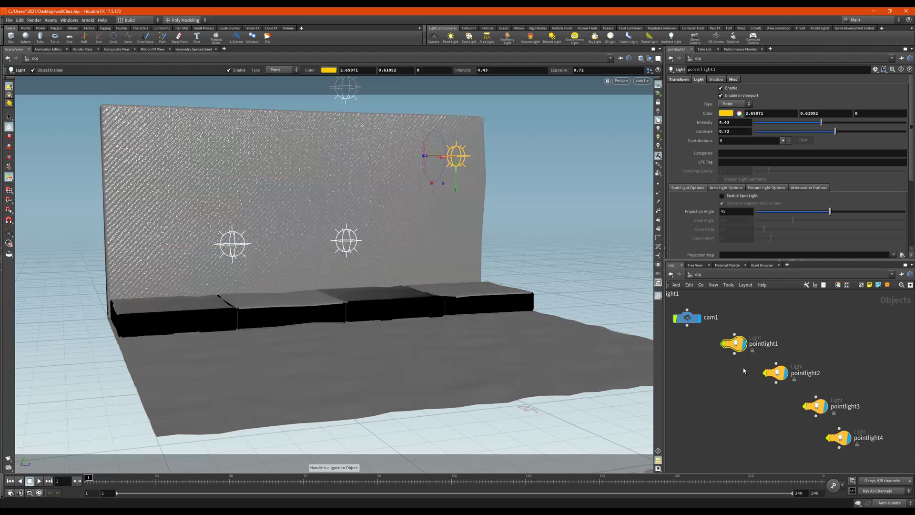
Select all four point lights and toggle their display flags off and back on
{"action": "scroll", "coordinate": [791, 359], "scroll_direction": "down", "scroll_amount": 1}
{"action": "scroll", "coordinate": [805, 355], "scroll_direction": "down", "scroll_amount": 2}
{"action": "left_click_drag", "start_coordinate": [882, 343], "coordinate": [758, 416]}
{"action": "scroll", "coordinate": [766, 350], "scroll_direction": "up", "scroll_amount": 2}
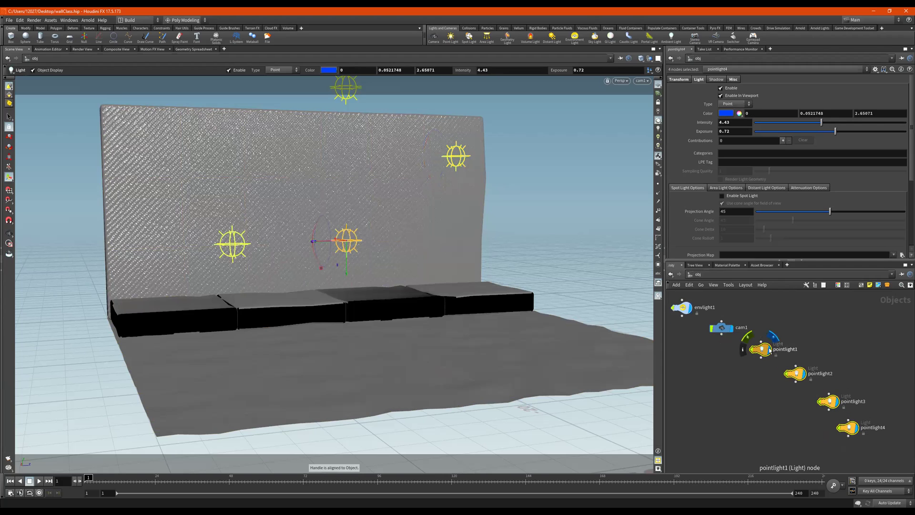
{"action": "left_click", "coordinate": [769, 350]}
{"action": "left_click", "coordinate": [770, 351]}
{"action": "left_click", "coordinate": [769, 351]}
{"action": "left_click", "coordinate": [769, 351]}
{"action": "key", "text": "r"}
{"action": "key", "text": "r"}
{"action": "key", "text": "r"}
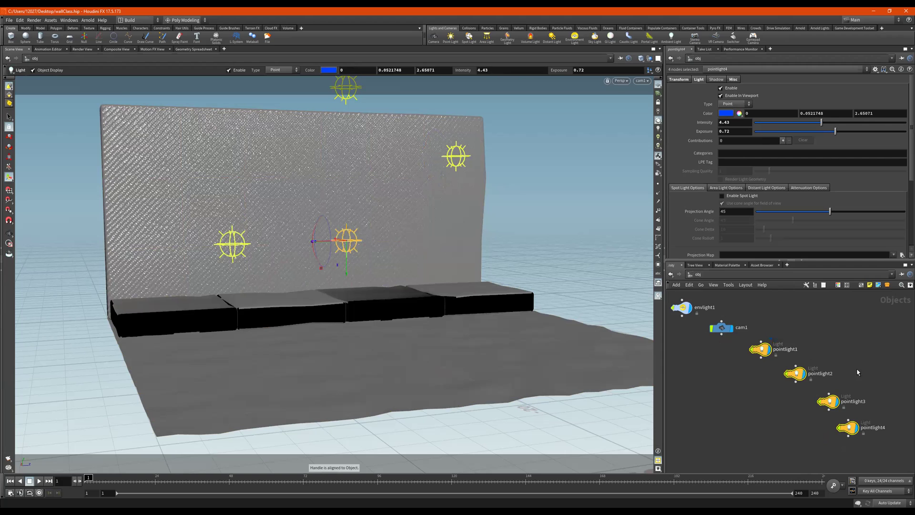
Turn off the display of pointlight2, pointlight3 and pointlight4, and render the scene again through cam1
{"action": "left_click_drag", "start_coordinate": [886, 371], "coordinate": [725, 457]}
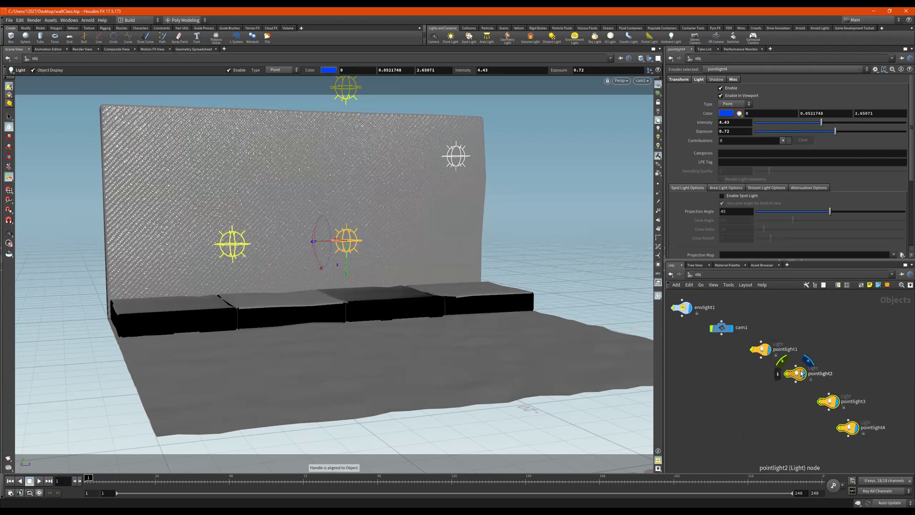
{"action": "key", "text": "r"}
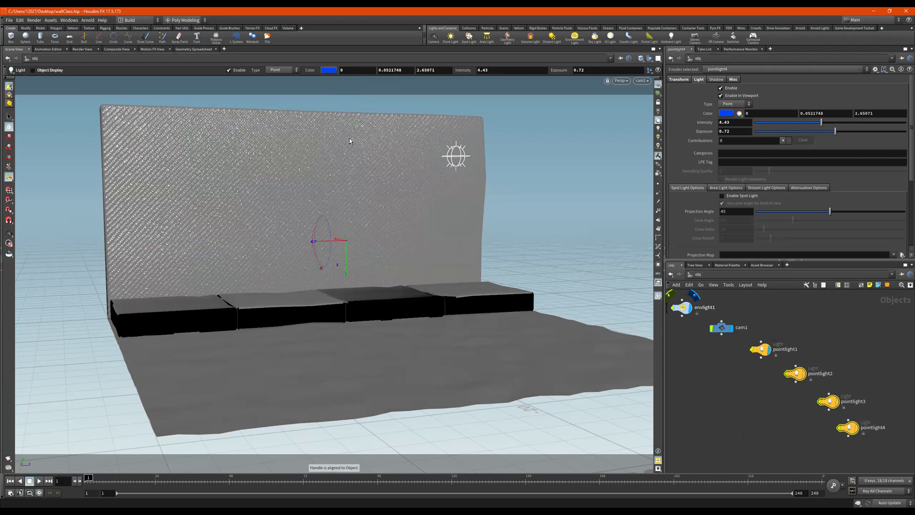
{"action": "left_click", "coordinate": [82, 49]}
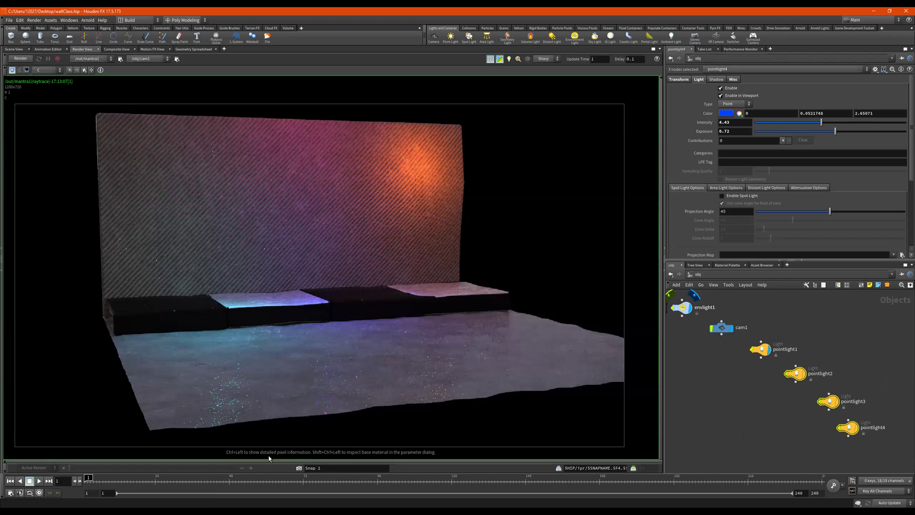
{"action": "left_click", "coordinate": [21, 58]}
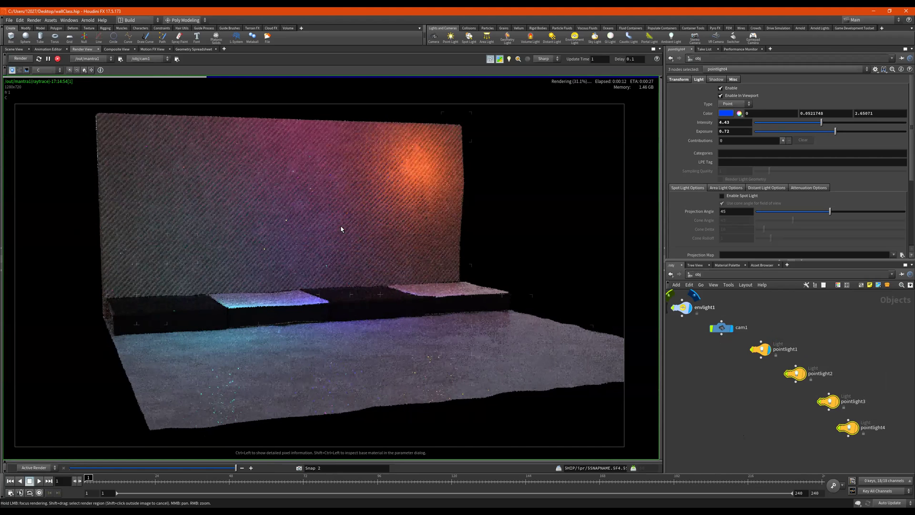
{"action": "scroll", "coordinate": [732, 376], "scroll_direction": "down", "scroll_amount": 1}
{"action": "middle_click_drag", "start_coordinate": [731, 374], "coordinate": [764, 384]}
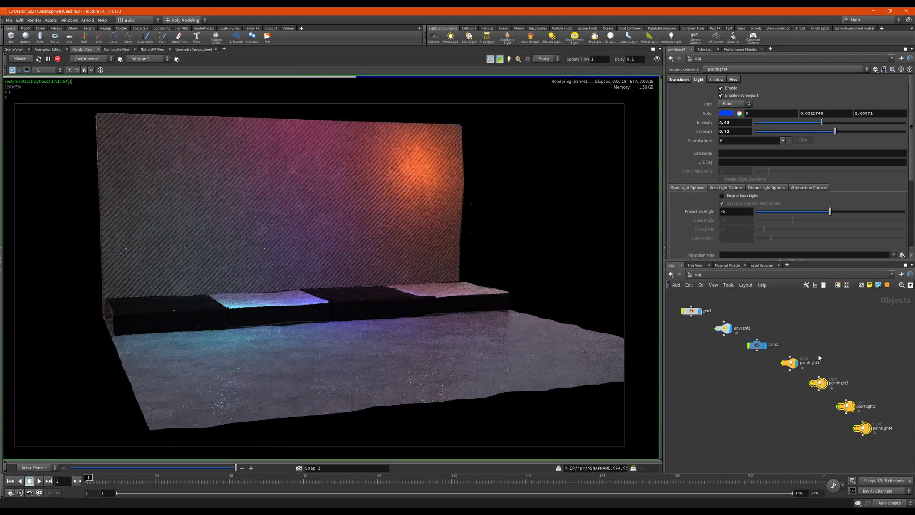
{"action": "scroll", "coordinate": [820, 357], "scroll_direction": "up", "scroll_amount": 3}
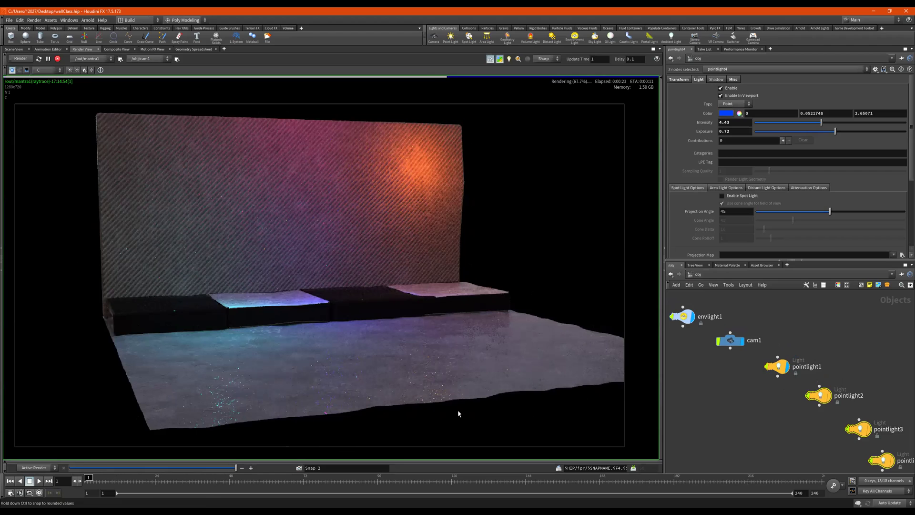
{"action": "scroll", "coordinate": [847, 394], "scroll_direction": "down", "scroll_amount": 2}
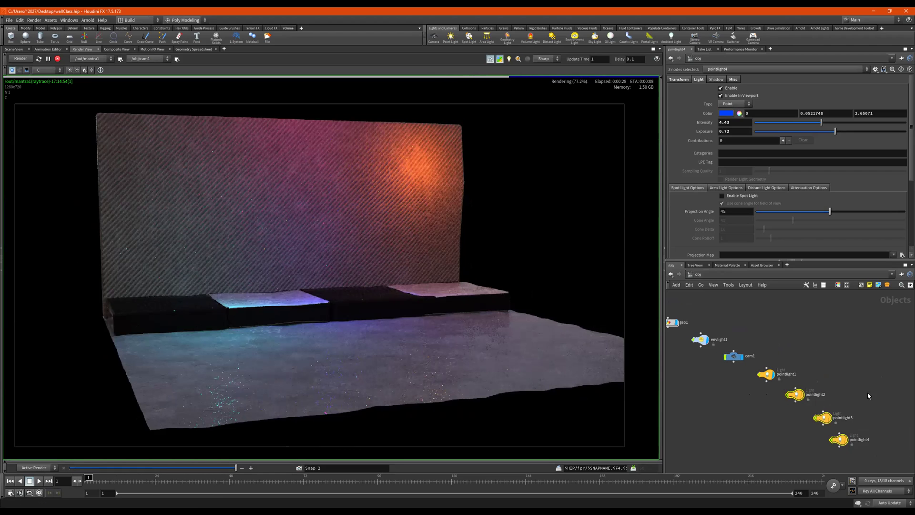
{"action": "left_click_drag", "start_coordinate": [890, 383], "coordinate": [800, 471]}
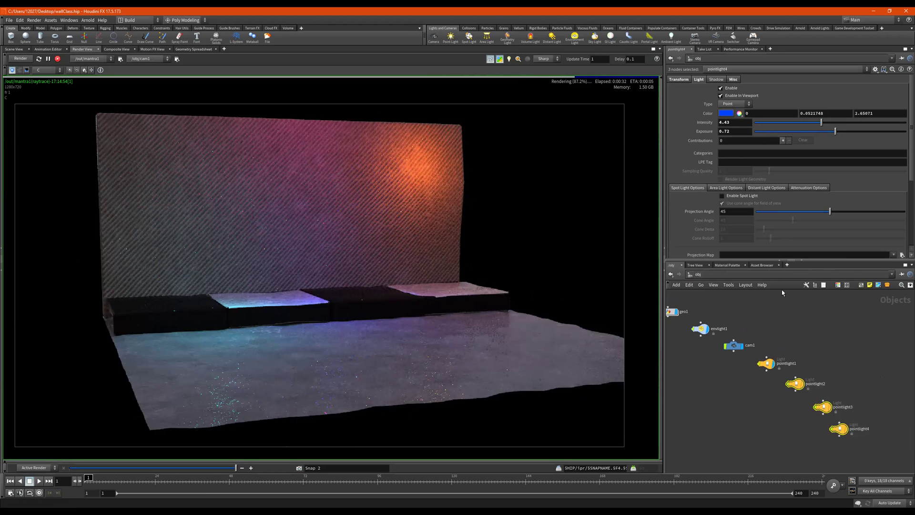
Select pointlight2, pointlight3 and pointlight4 and disable them together with their Enable light setting
{"action": "left_click_drag", "start_coordinate": [872, 383], "coordinate": [764, 477]}
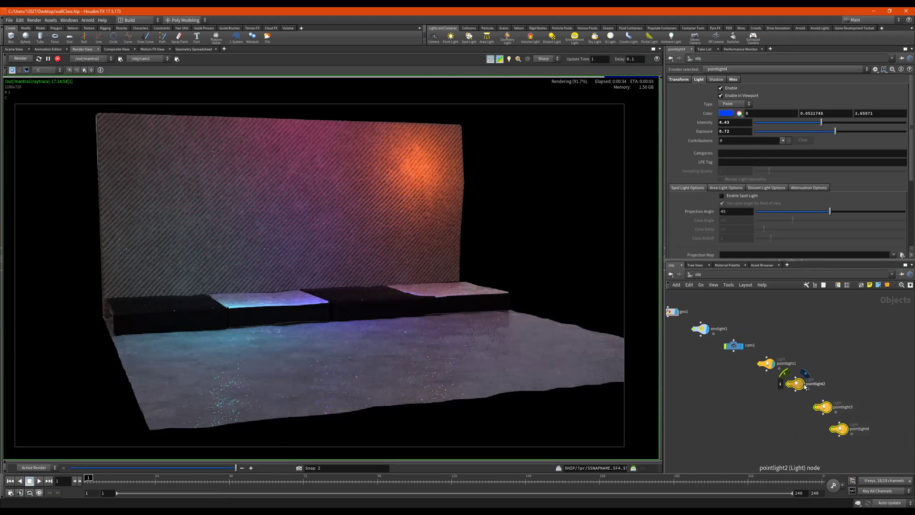
{"action": "left_click", "coordinate": [726, 89]}
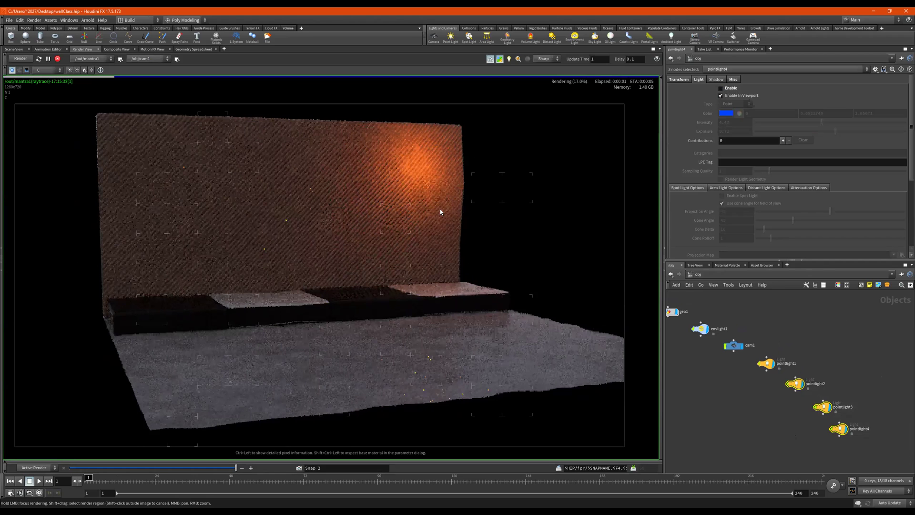
Select pointlight1 and test intensities from 0.9 up to 7.1 in the live render, settling on 1.16
{"action": "scroll", "coordinate": [754, 383], "scroll_direction": "up", "scroll_amount": 1}
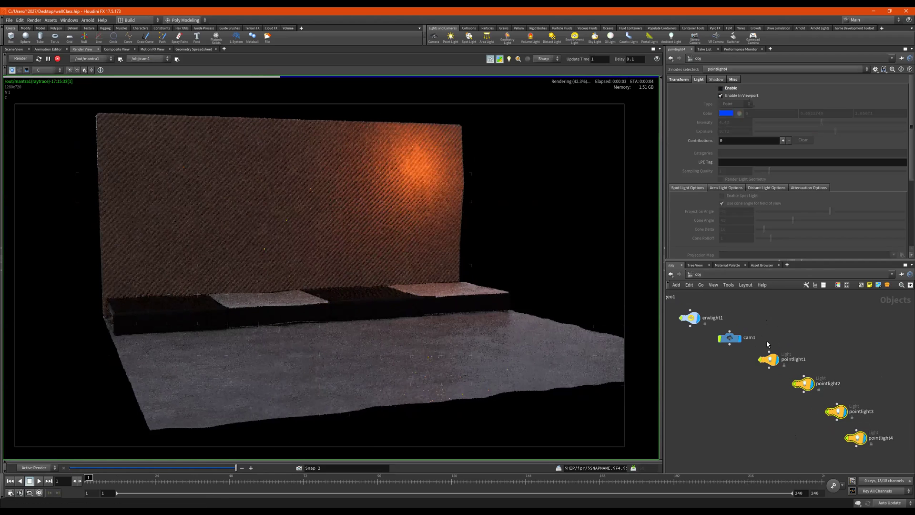
{"action": "left_click_drag", "start_coordinate": [761, 318], "coordinate": [790, 394]}
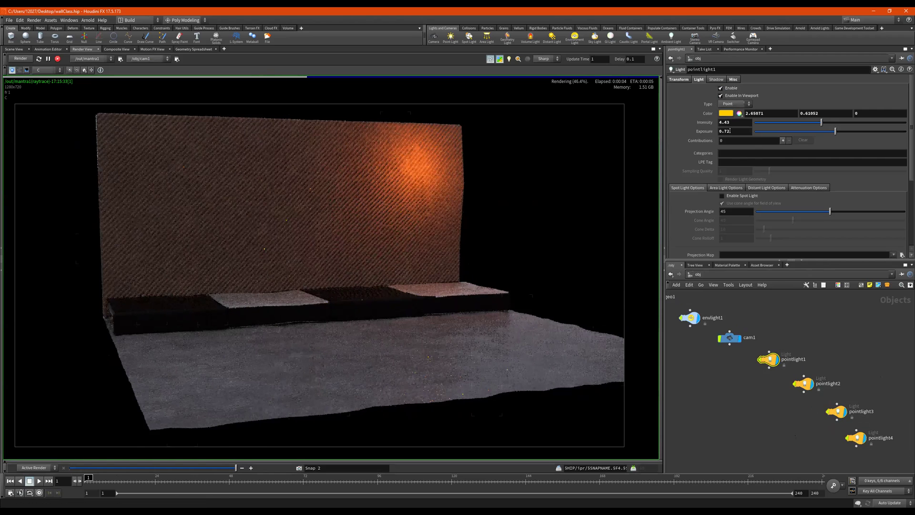
{"action": "left_click", "coordinate": [807, 123]}
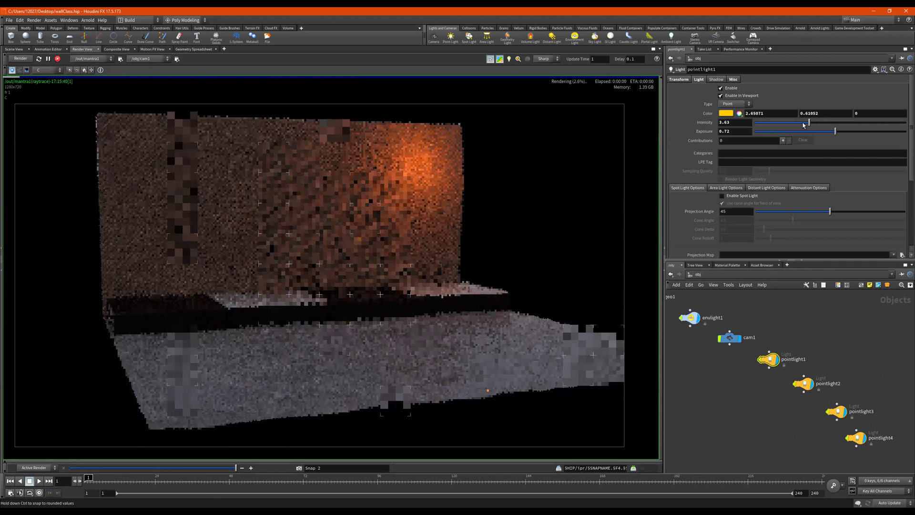
{"action": "left_click", "coordinate": [782, 122]}
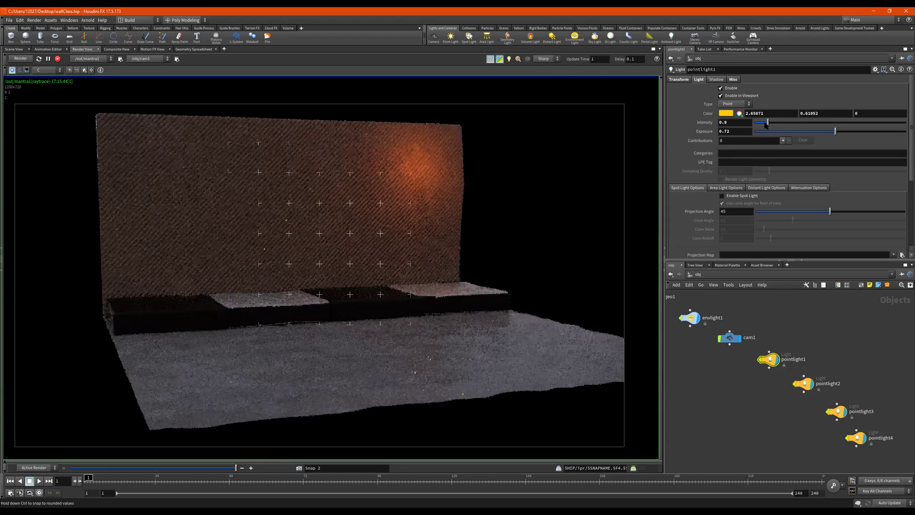
{"action": "left_click", "coordinate": [808, 123]}
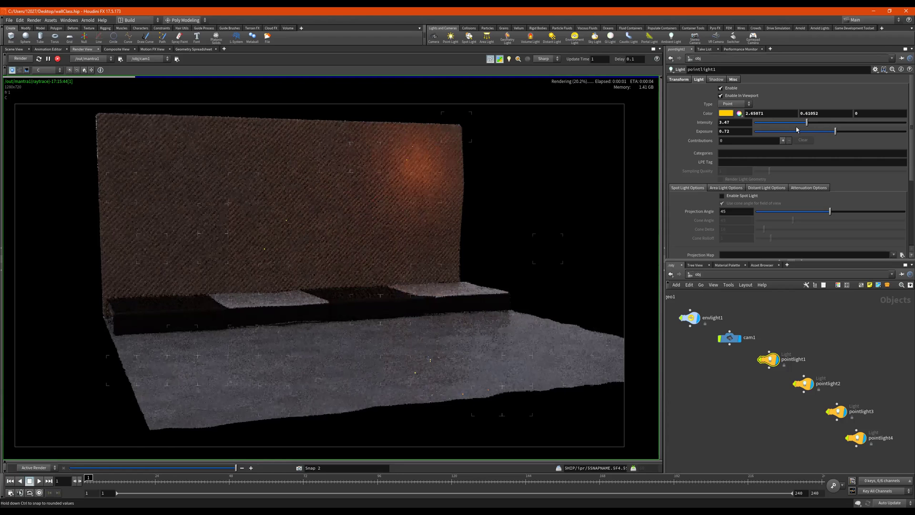
{"action": "left_click", "coordinate": [808, 123]}
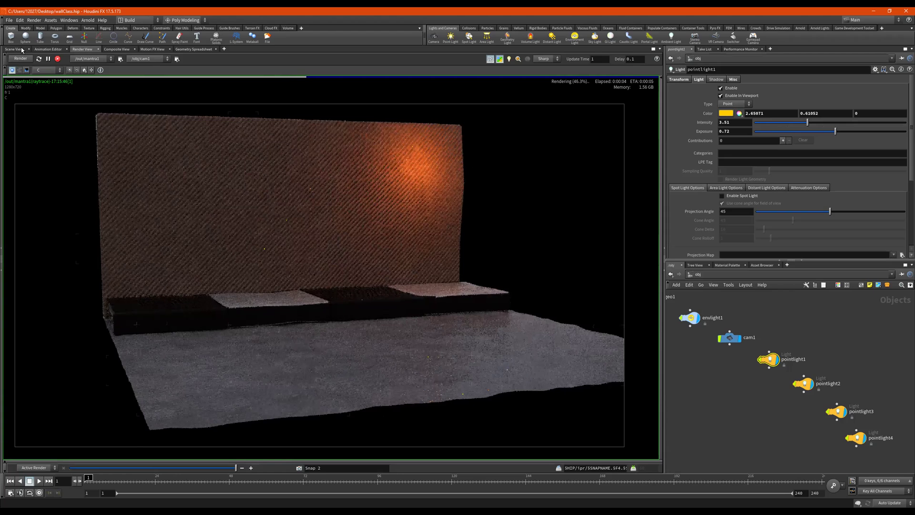
{"action": "left_click", "coordinate": [787, 122]}
{"action": "left_click", "coordinate": [772, 123]}
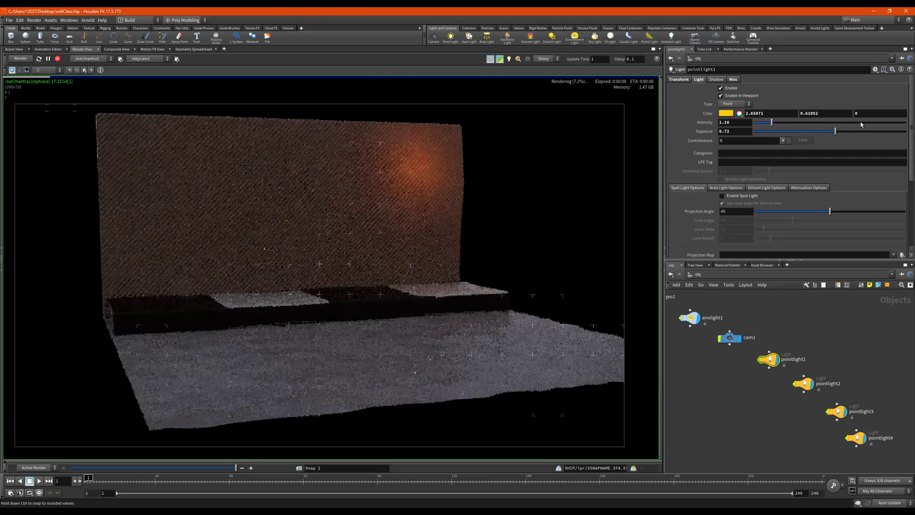
{"action": "left_click", "coordinate": [862, 122]}
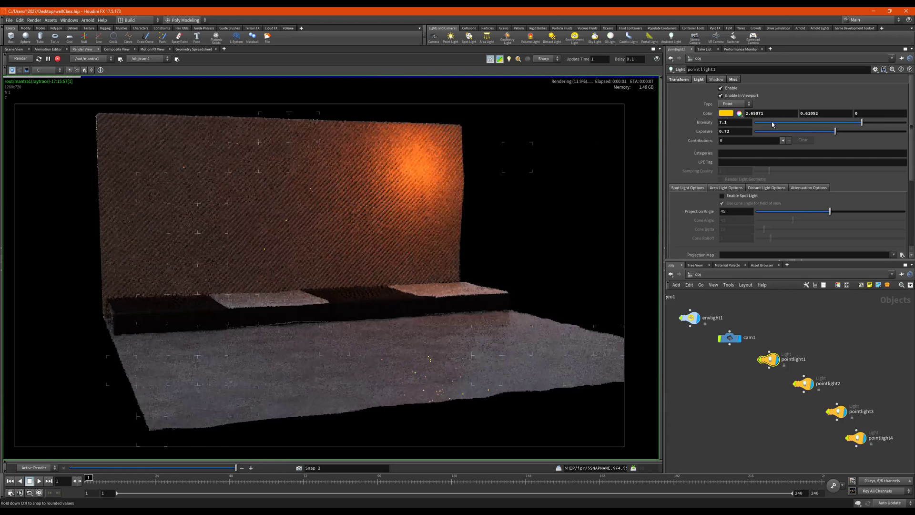
{"action": "key", "text": "ctrl+z"}
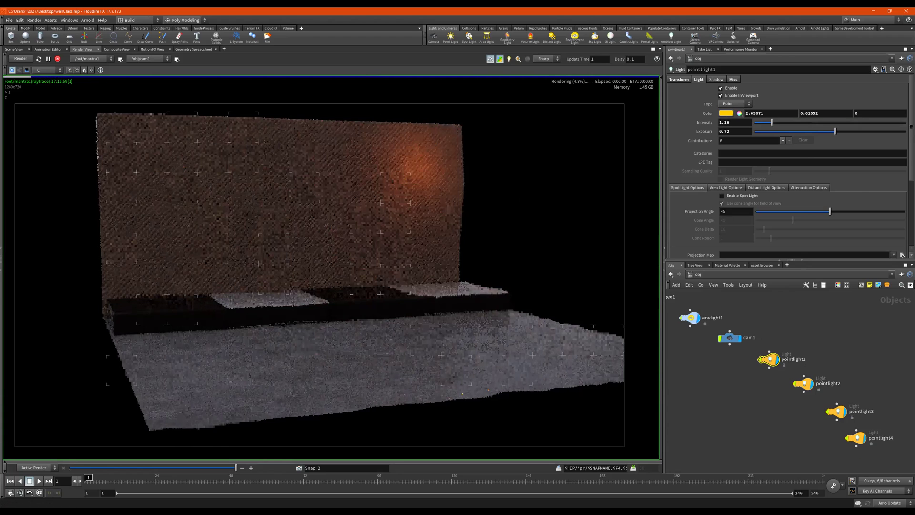
Stop the render, return to the scene view, and examine the placement of the lights and camera around the wall
{"action": "left_click", "coordinate": [57, 59]}
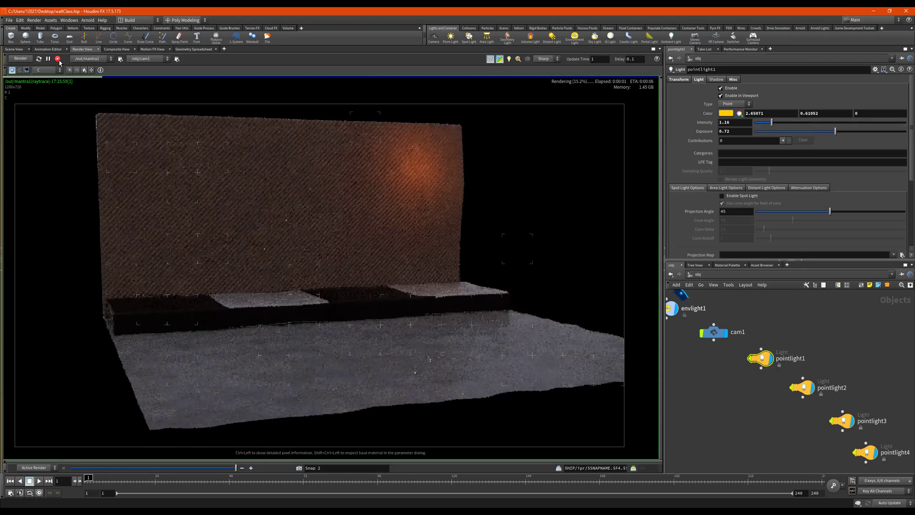
{"action": "left_click", "coordinate": [14, 50]}
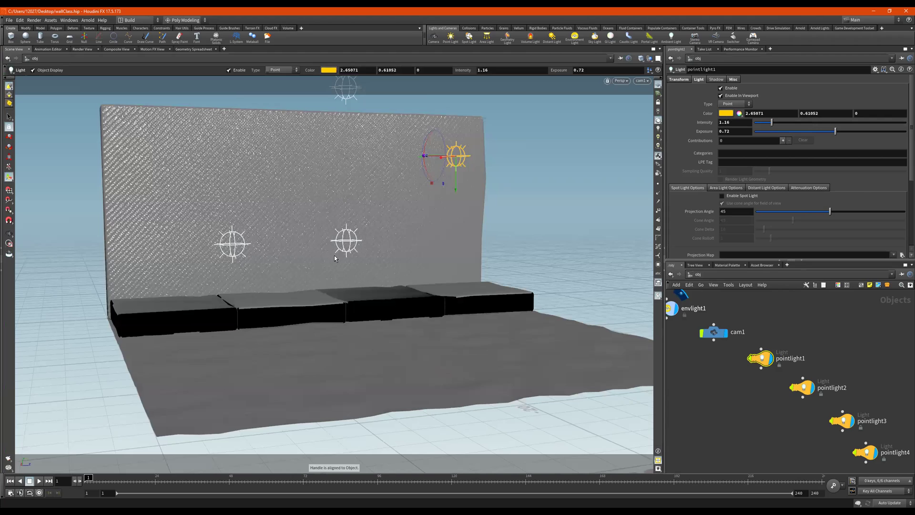
{"action": "key", "text": "Escape"}
{"action": "left_click_drag", "start_coordinate": [335, 258], "coordinate": [375, 263]}
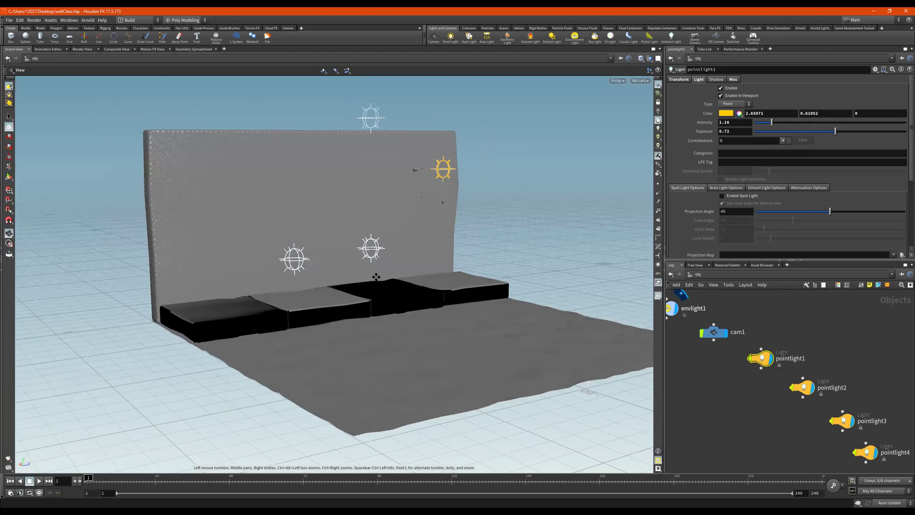
{"action": "right_click_drag", "start_coordinate": [376, 277], "coordinate": [273, 279]}
{"action": "middle_click_drag", "start_coordinate": [310, 157], "coordinate": [309, 155], "text": "alt"}
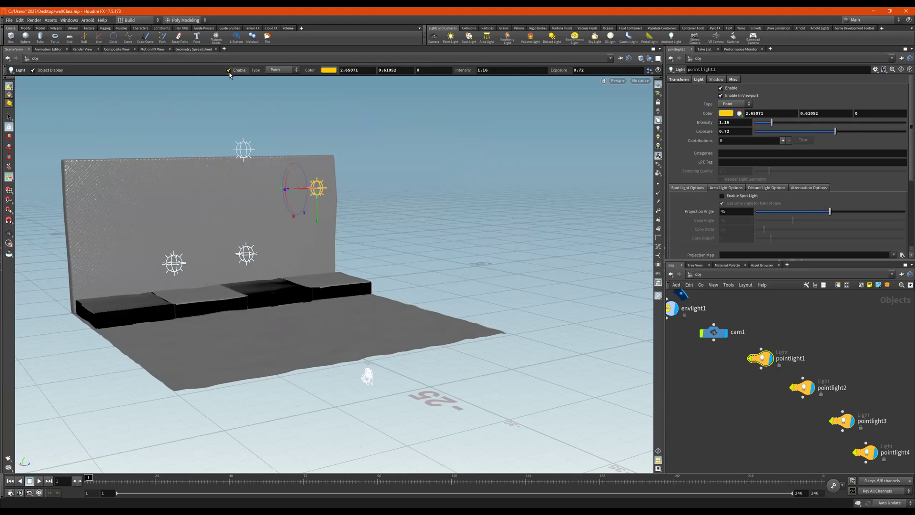
{"action": "key", "text": "Escape"}
{"action": "left_click_drag", "start_coordinate": [486, 262], "coordinate": [446, 265]}
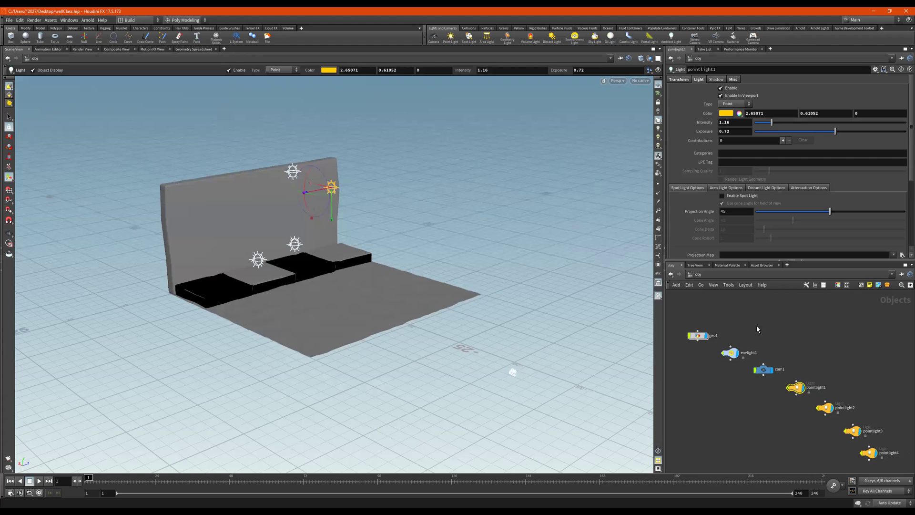
{"action": "scroll", "coordinate": [755, 355], "scroll_direction": "up", "scroll_amount": 2}
{"action": "scroll", "coordinate": [802, 385], "scroll_direction": "down", "scroll_amount": 2}
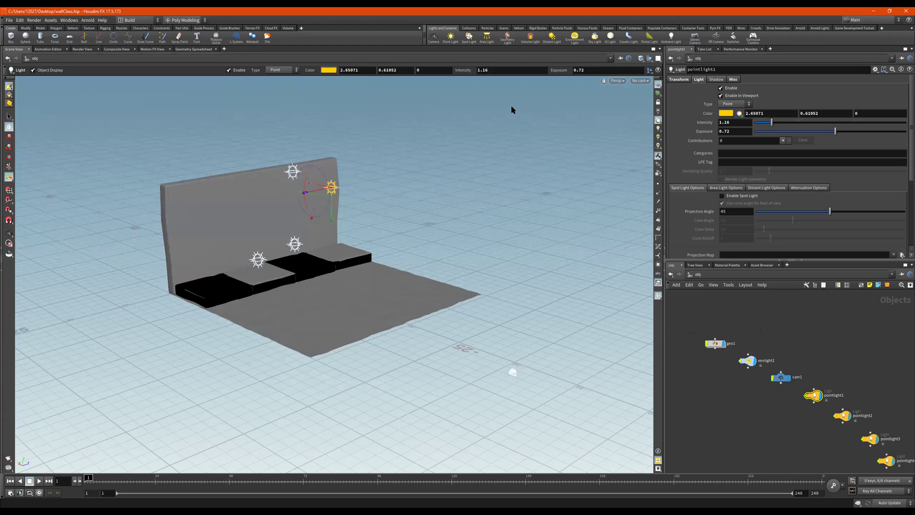
{"action": "key", "text": "Escape"}
{"action": "middle_click_drag", "start_coordinate": [453, 251], "coordinate": [467, 271]}
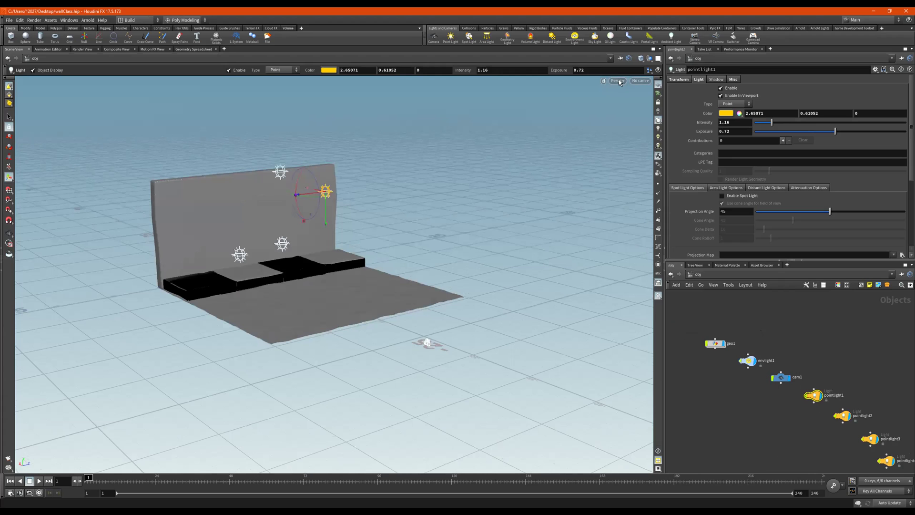
Cycle the viewport through the right, top, front and UV views, and return to the perspective view
{"action": "left_click", "coordinate": [619, 80]}
{"action": "mouse_move", "coordinate": [622, 96]}
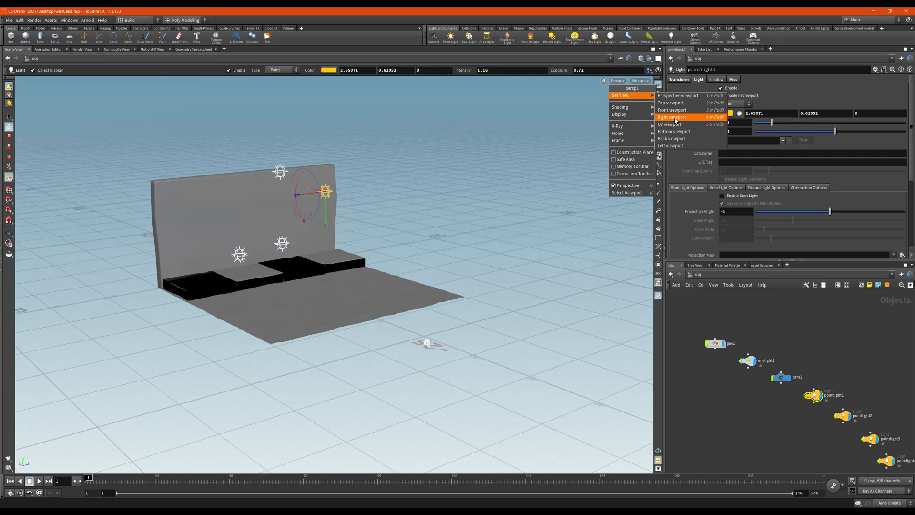
{"action": "key", "text": "space+4"}
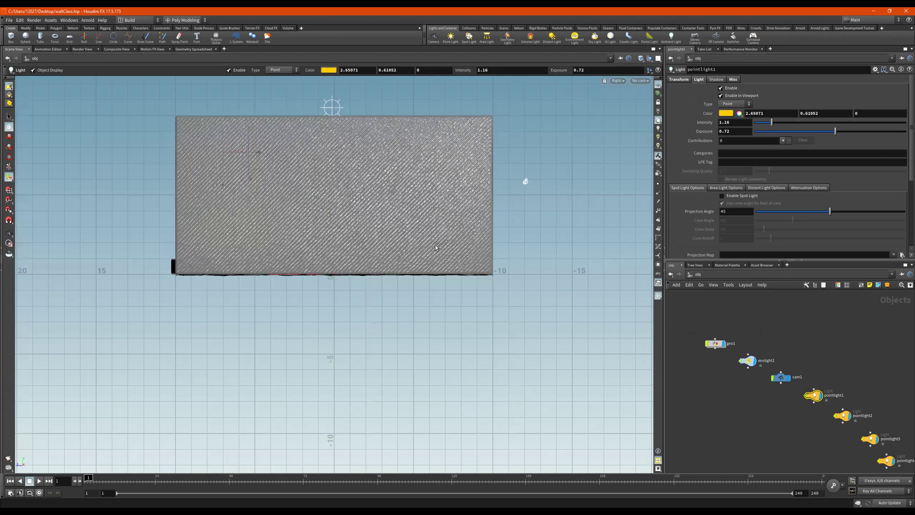
{"action": "key", "text": "space+1"}
{"action": "key", "text": "space+2"}
{"action": "key", "text": "space+3"}
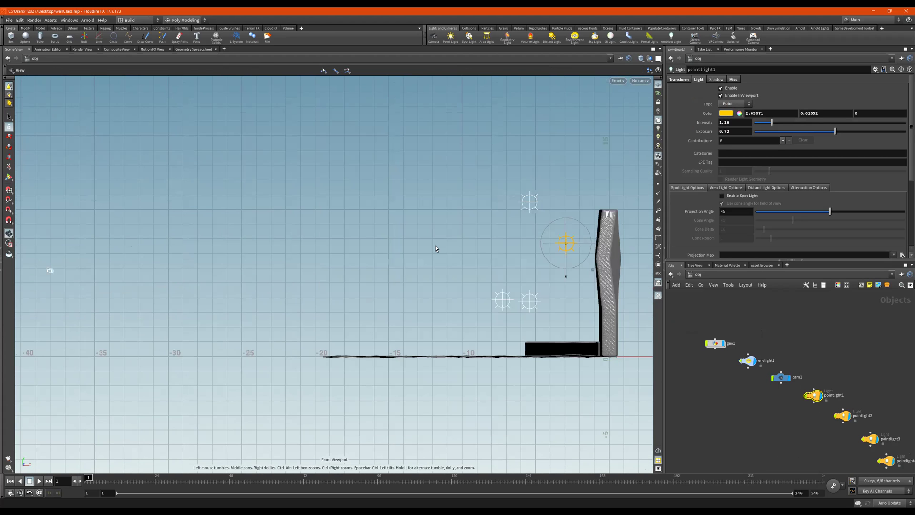
{"action": "key", "text": "Return"}
{"action": "key", "text": "space+4"}
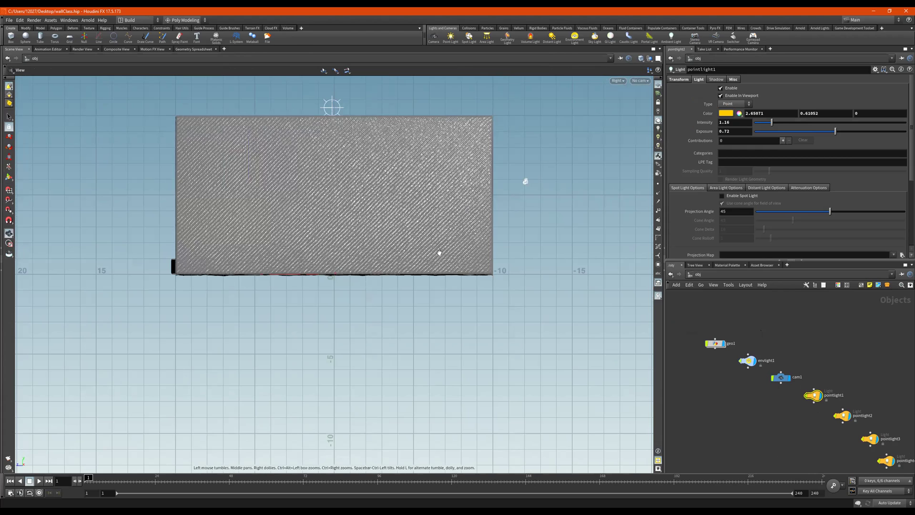
{"action": "key", "text": "space+5"}
{"action": "key", "text": "1"}
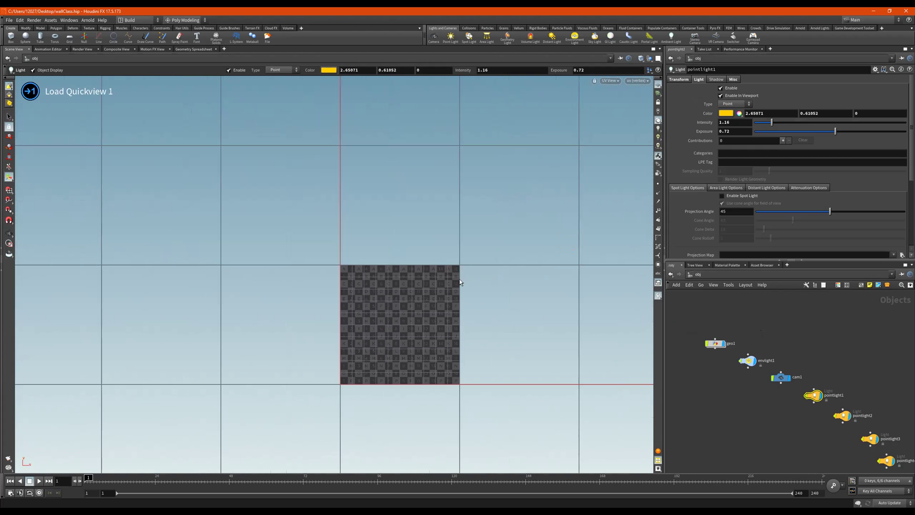
{"action": "key", "text": "space+1"}
Examine the wall, point lights and camera from several angles in perspective, and check the viewport's camera options
{"action": "left_click_drag", "start_coordinate": [310, 279], "coordinate": [278, 300], "text": "alt"}
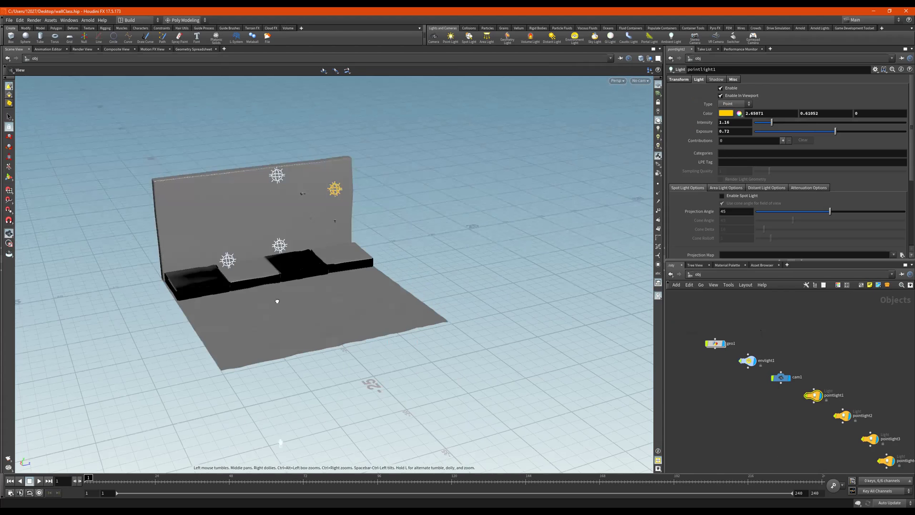
{"action": "right_click_drag", "start_coordinate": [278, 301], "coordinate": [381, 285], "text": "alt"}
{"action": "left_click_drag", "start_coordinate": [380, 285], "coordinate": [375, 245], "text": "alt"}
{"action": "middle_click_drag", "start_coordinate": [382, 251], "coordinate": [435, 279], "text": "alt"}
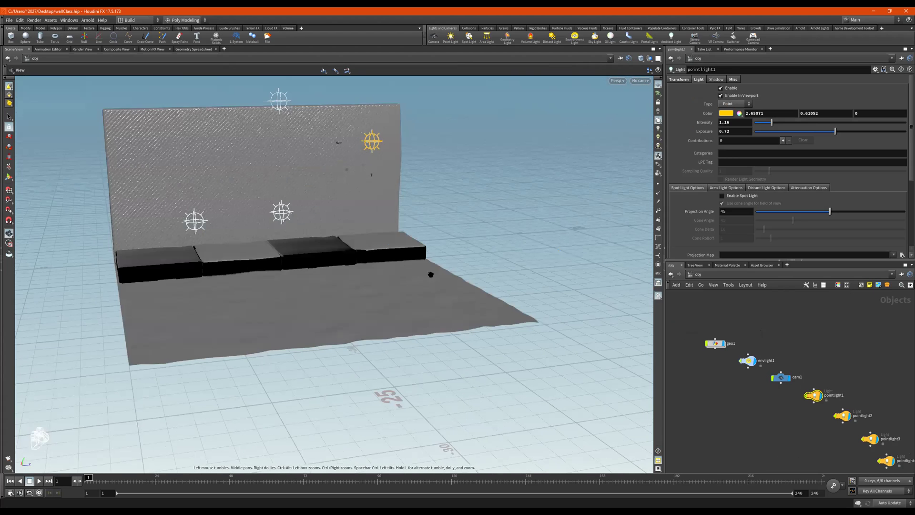
{"action": "left_click_drag", "start_coordinate": [432, 274], "coordinate": [432, 263], "text": "alt"}
{"action": "left_click_drag", "start_coordinate": [523, 157], "coordinate": [528, 137], "text": "alt"}
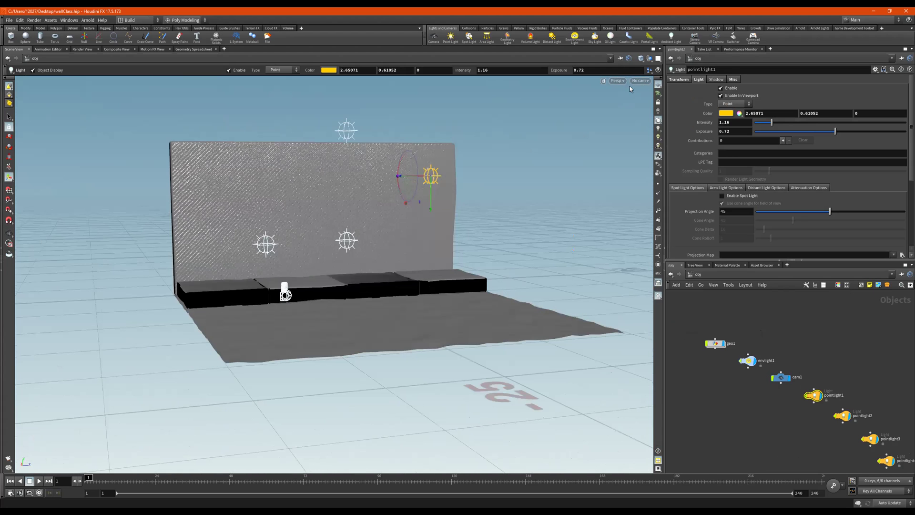
{"action": "left_click", "coordinate": [641, 81]}
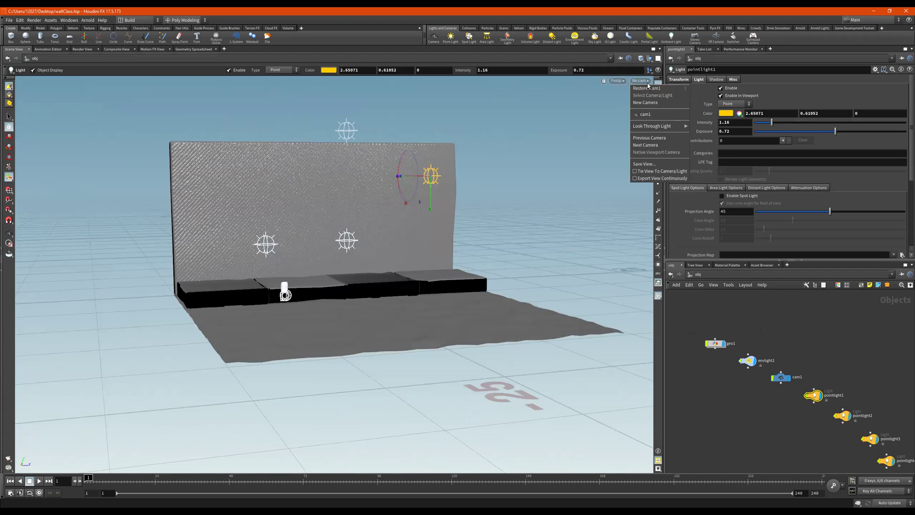
{"action": "left_click", "coordinate": [493, 162]}
{"action": "right_click_drag", "start_coordinate": [511, 210], "coordinate": [435, 233], "text": "alt"}
{"action": "middle_click_drag", "start_coordinate": [459, 250], "coordinate": [458, 250], "text": "alt"}
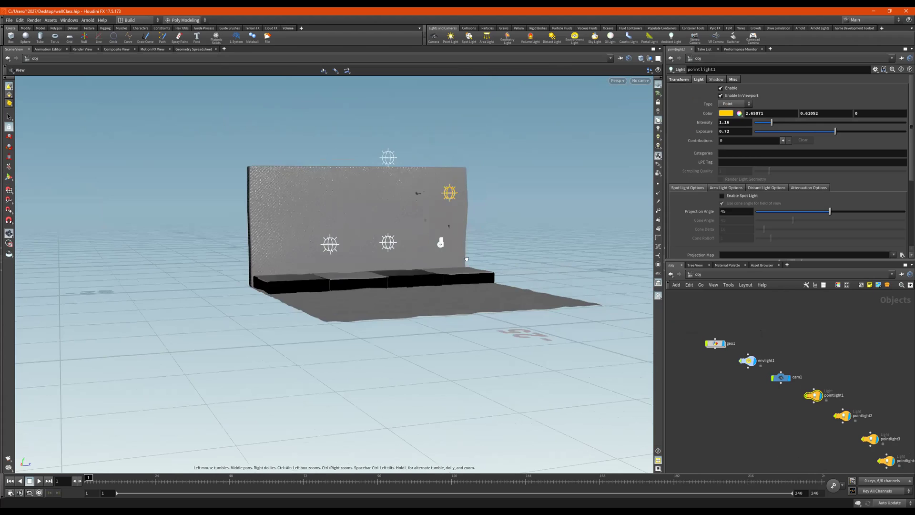
{"action": "left_click_drag", "start_coordinate": [458, 249], "coordinate": [483, 290], "text": "alt"}
Select cam1 and look through its Arnold, sampling, view, render and transform parameters
{"action": "scroll", "coordinate": [780, 378], "scroll_direction": "up", "scroll_amount": 1}
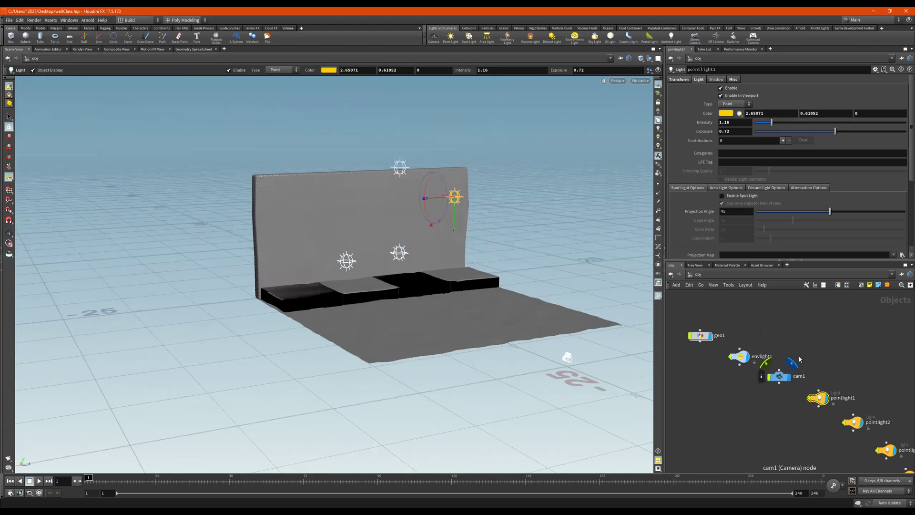
{"action": "left_click", "coordinate": [781, 377]}
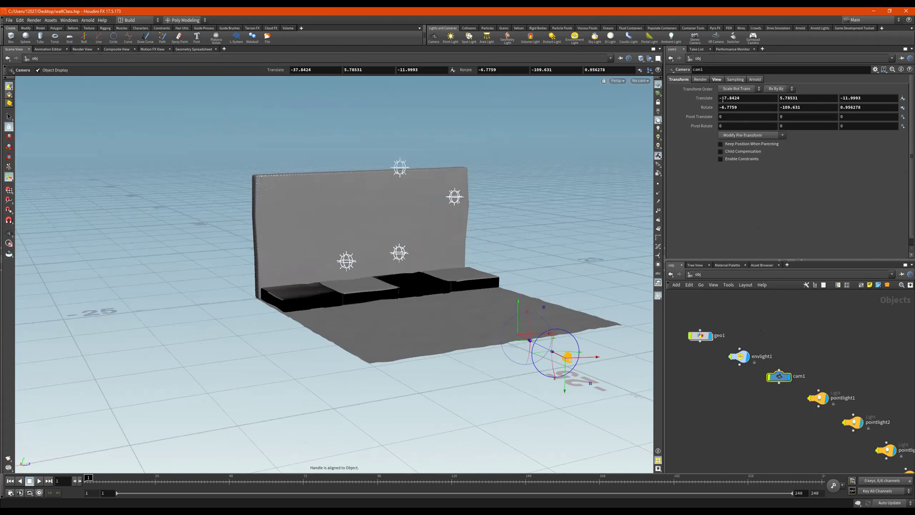
{"action": "left_click", "coordinate": [737, 79]}
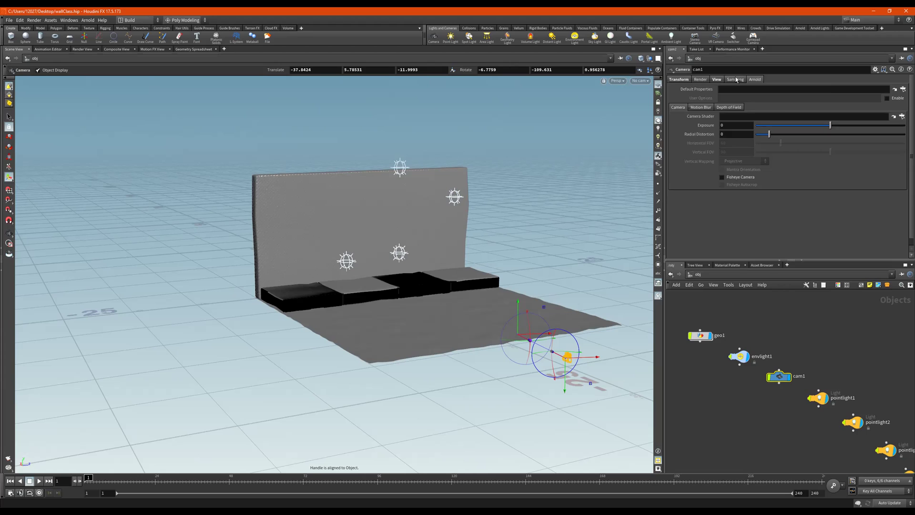
{"action": "left_click", "coordinate": [737, 79]}
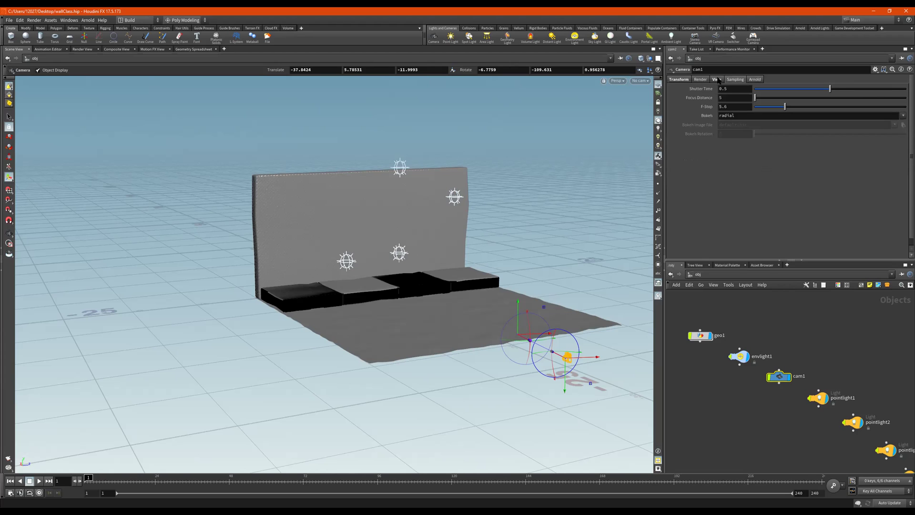
{"action": "left_click", "coordinate": [717, 79]}
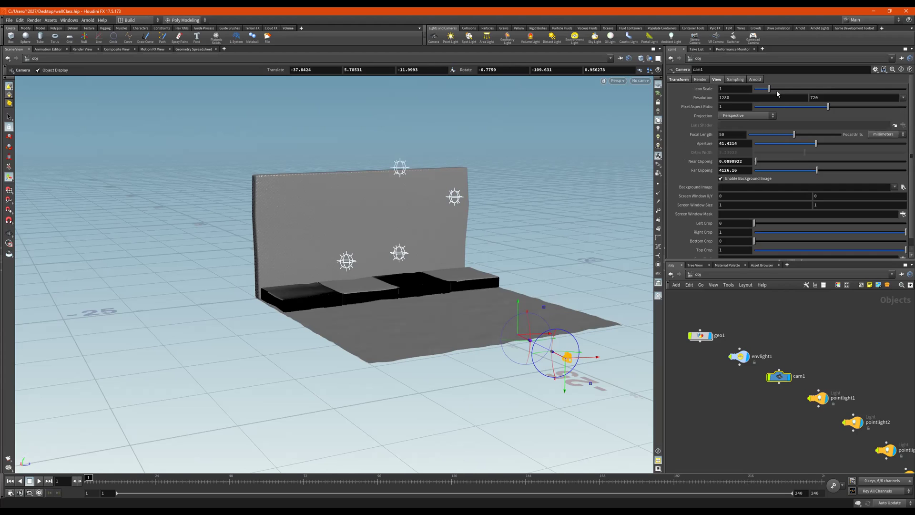
{"action": "left_click_drag", "start_coordinate": [769, 89], "coordinate": [772, 108]}
{"action": "left_click", "coordinate": [701, 79]}
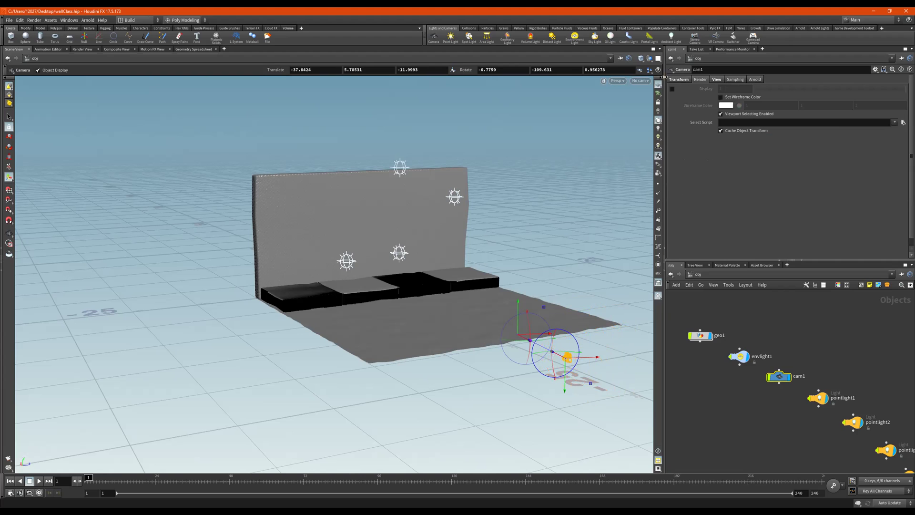
{"action": "left_click", "coordinate": [679, 80]}
{"action": "key", "text": "Escape"}
{"action": "left_click_drag", "start_coordinate": [559, 358], "coordinate": [563, 299]}
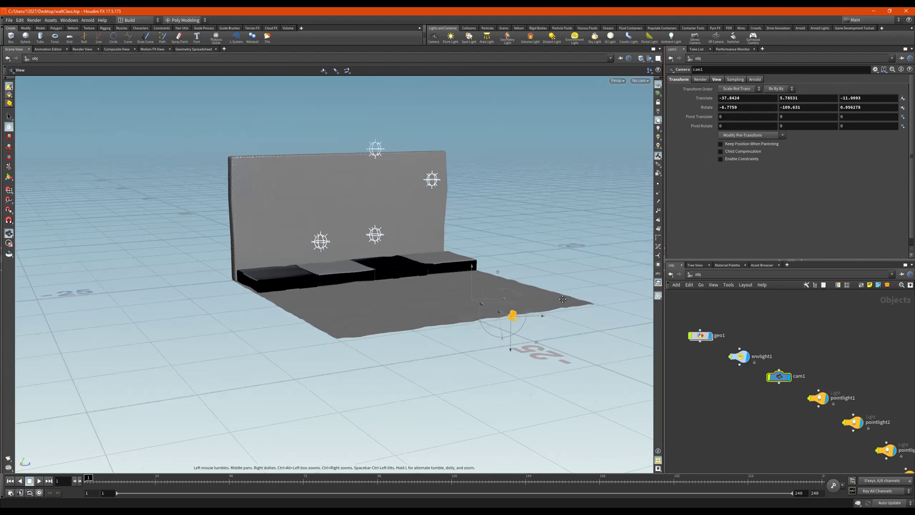
Place a new camera freehand in the scene near the wall, and undo its creation
{"action": "middle_click_drag", "start_coordinate": [563, 299], "coordinate": [509, 292]}
{"action": "left_click_drag", "start_coordinate": [482, 299], "coordinate": [517, 346]}
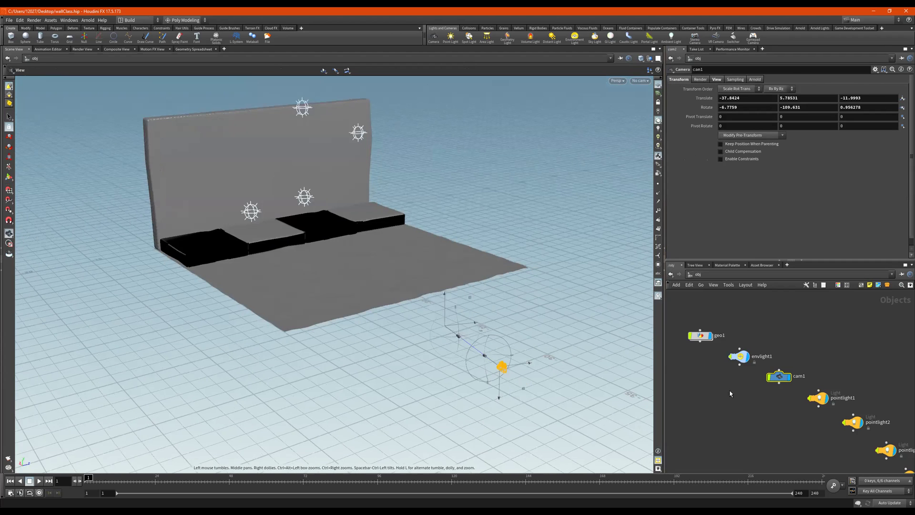
{"action": "key", "text": "Return"}
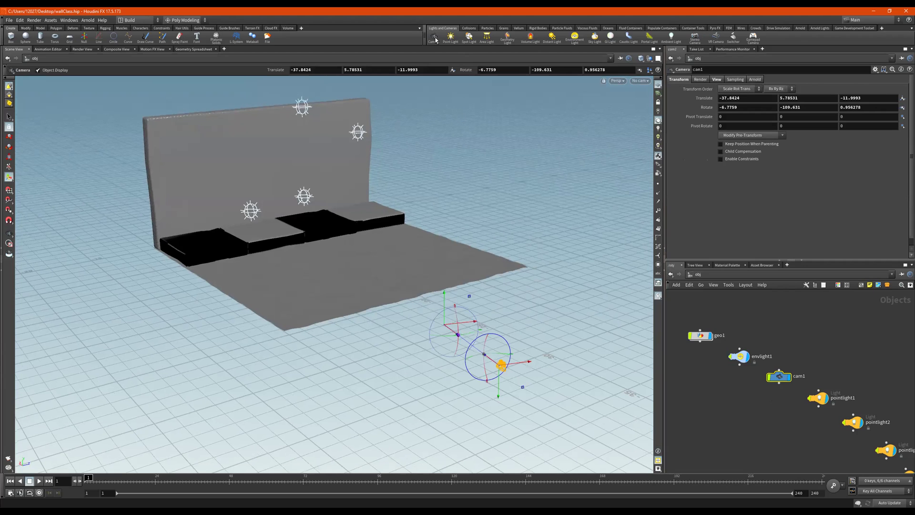
{"action": "left_click", "coordinate": [434, 37]}
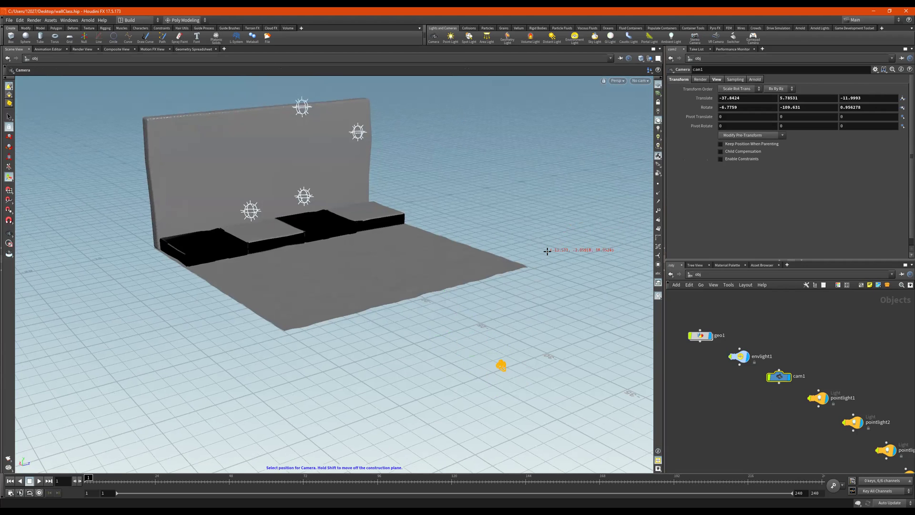
{"action": "key", "text": "Escape"}
{"action": "left_click_drag", "start_coordinate": [439, 327], "coordinate": [388, 366]}
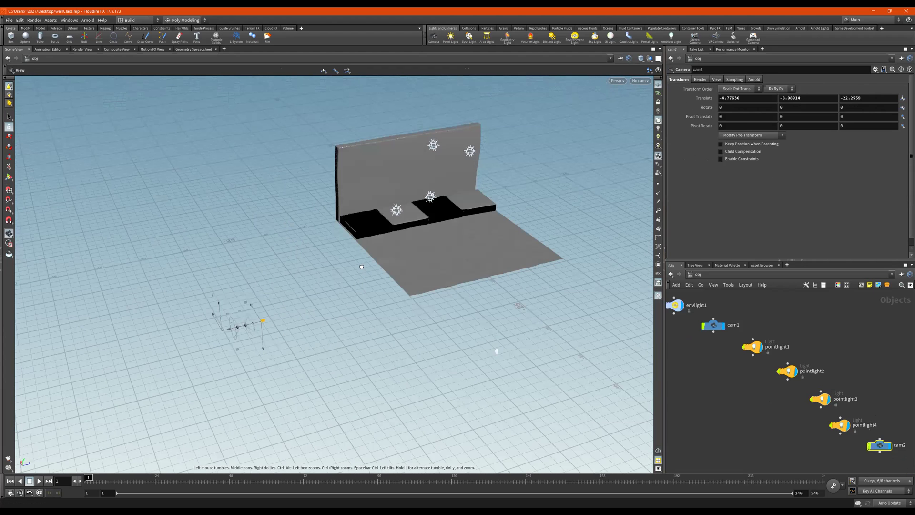
{"action": "left_click_drag", "start_coordinate": [371, 299], "coordinate": [374, 302]}
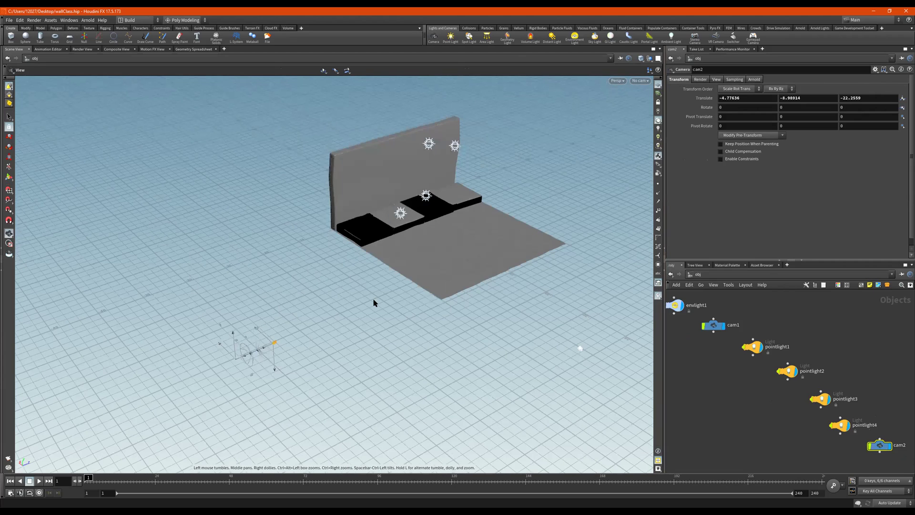
{"action": "key", "text": "Return"}
{"action": "key", "text": "ctrl+z"}
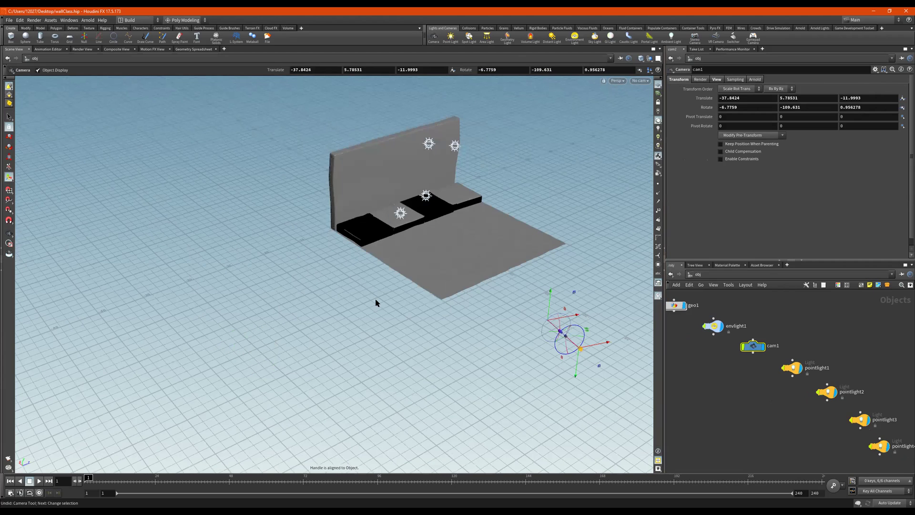
Frame the wall and floor at an angle in perspective and create a new camera from the current view
{"action": "key", "text": "Escape"}
{"action": "middle_click_drag", "start_coordinate": [533, 276], "coordinate": [471, 267]}
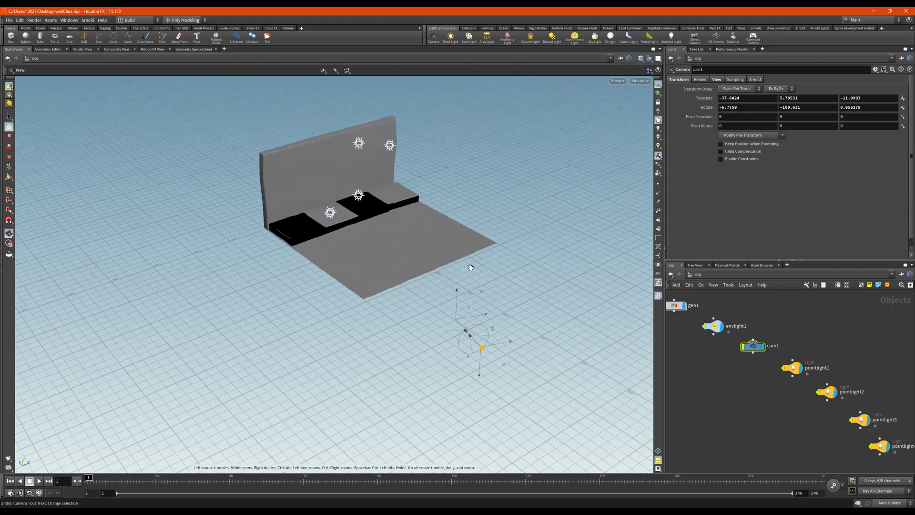
{"action": "right_click_drag", "start_coordinate": [497, 252], "coordinate": [545, 246], "text": "alt"}
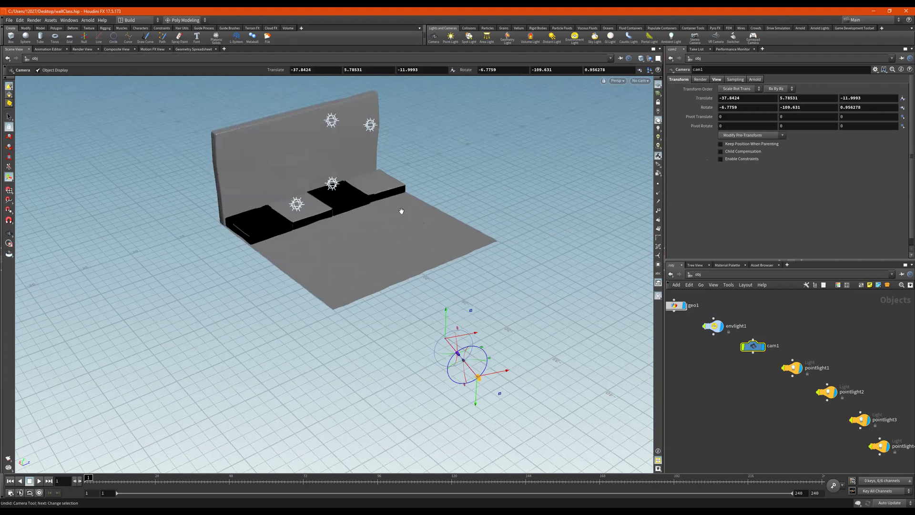
{"action": "left_click_drag", "start_coordinate": [334, 182], "coordinate": [298, 166], "text": "alt"}
{"action": "right_click_drag", "start_coordinate": [379, 156], "coordinate": [477, 159], "text": "alt"}
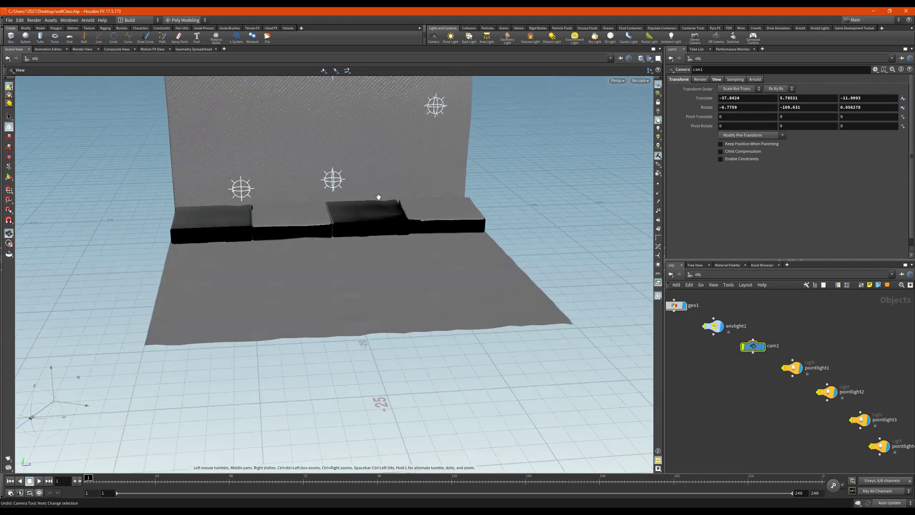
{"action": "left_click_drag", "start_coordinate": [400, 269], "coordinate": [411, 257], "text": "alt"}
{"action": "right_click_drag", "start_coordinate": [411, 257], "coordinate": [414, 258], "text": "alt"}
{"action": "middle_click_drag", "start_coordinate": [389, 260], "coordinate": [370, 260], "text": "alt"}
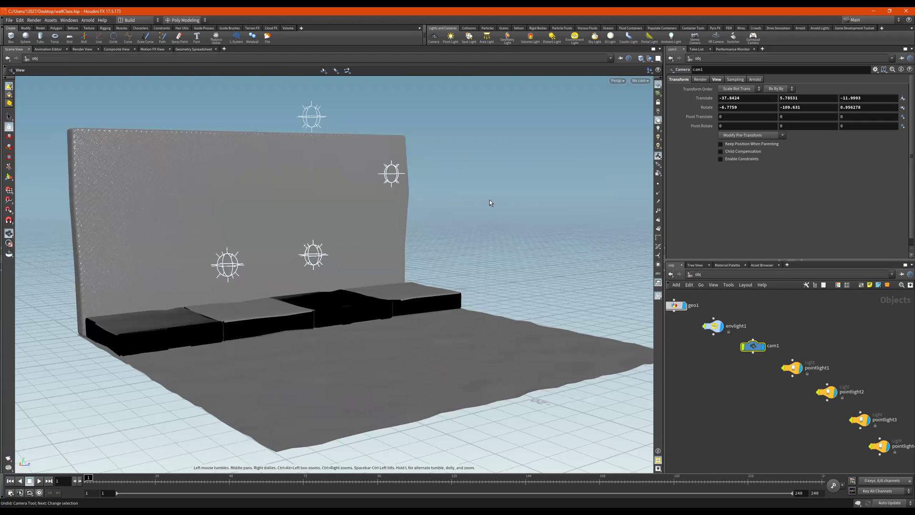
{"action": "key", "text": "Return"}
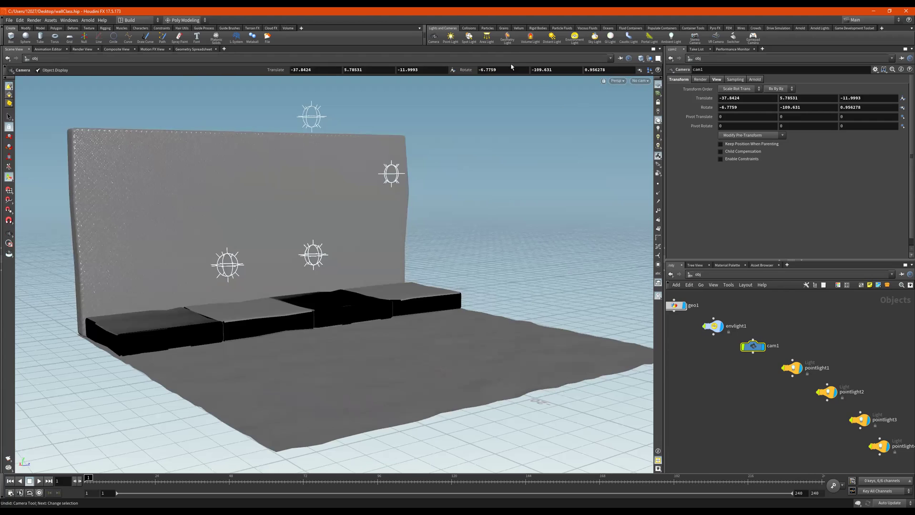
{"action": "left_click", "coordinate": [434, 37], "text": "ctrl"}
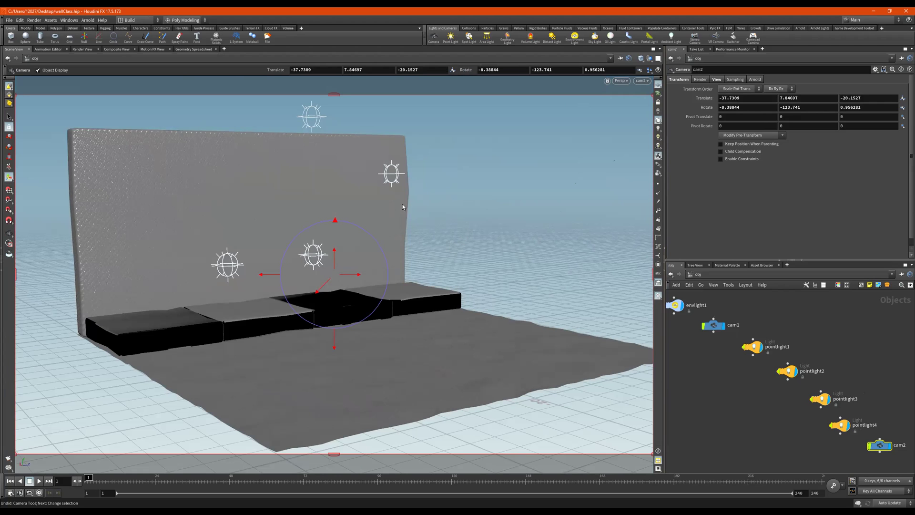
Leave the camera view and examine where cam2 sits relative to the wall and lights
{"action": "middle_click_drag", "start_coordinate": [399, 208], "coordinate": [467, 242], "text": "alt"}
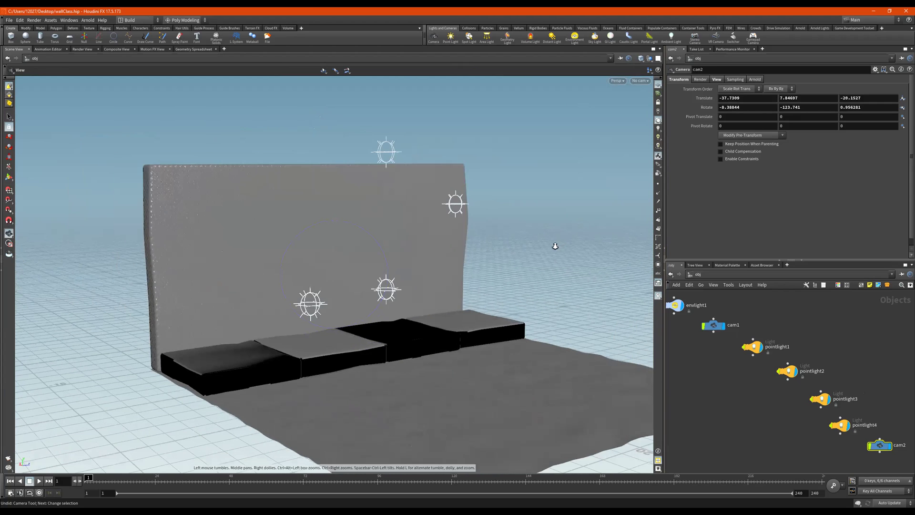
{"action": "right_click_drag", "start_coordinate": [554, 245], "coordinate": [348, 258], "text": "alt"}
{"action": "middle_click_drag", "start_coordinate": [542, 257], "coordinate": [468, 245], "text": "alt"}
{"action": "left_click_drag", "start_coordinate": [468, 245], "coordinate": [469, 280]}
{"action": "middle_click_drag", "start_coordinate": [479, 246], "coordinate": [579, 183], "text": "alt"}
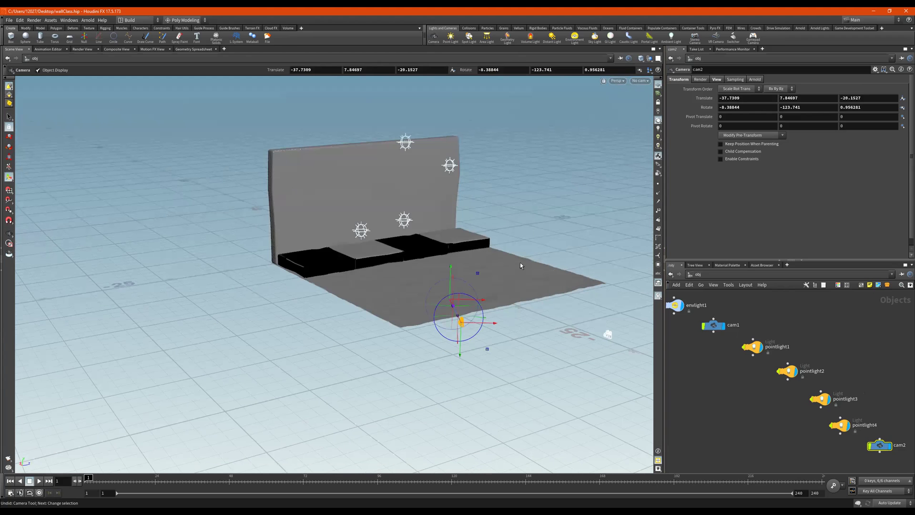
{"action": "right_click_drag", "start_coordinate": [384, 239], "coordinate": [503, 226], "text": "alt"}
{"action": "middle_click_drag", "start_coordinate": [503, 225], "coordinate": [455, 207], "text": "alt"}
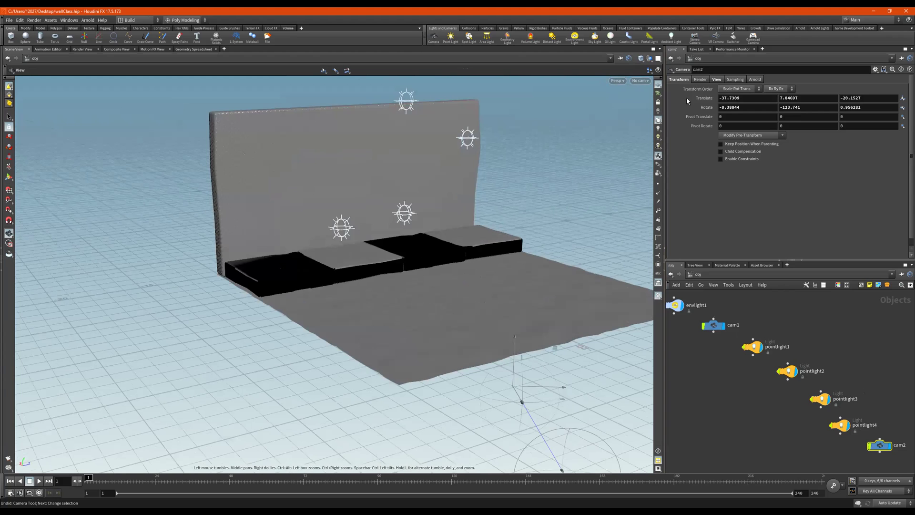
{"action": "key", "text": "Escape"}
{"action": "left_click_drag", "start_coordinate": [476, 275], "coordinate": [415, 239]}
{"action": "middle_click_drag", "start_coordinate": [415, 239], "coordinate": [454, 301], "text": "alt"}
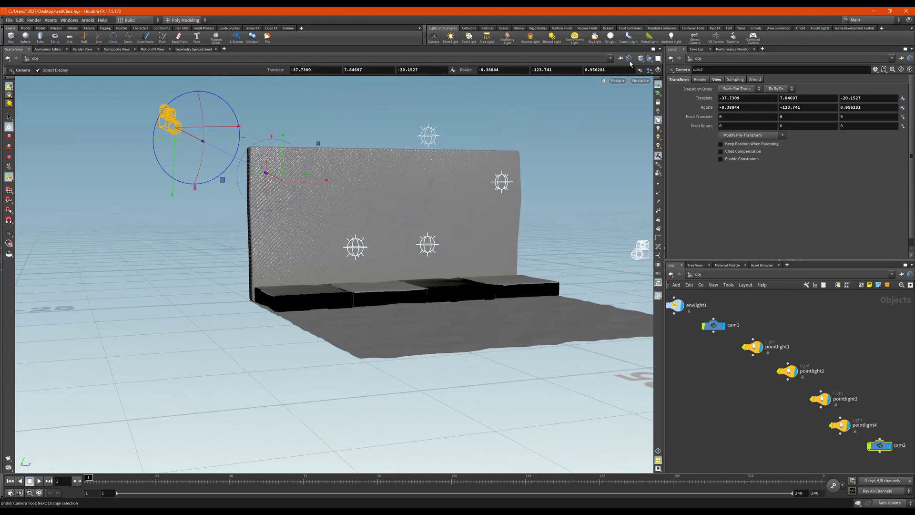
Look through cam2 and lock the camera to the viewport navigation
{"action": "left_click", "coordinate": [646, 82]}
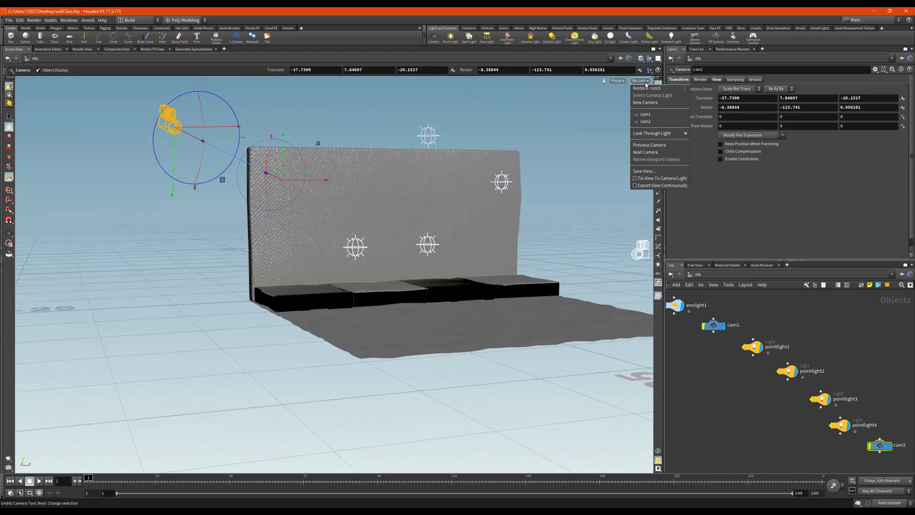
{"action": "left_click", "coordinate": [656, 123]}
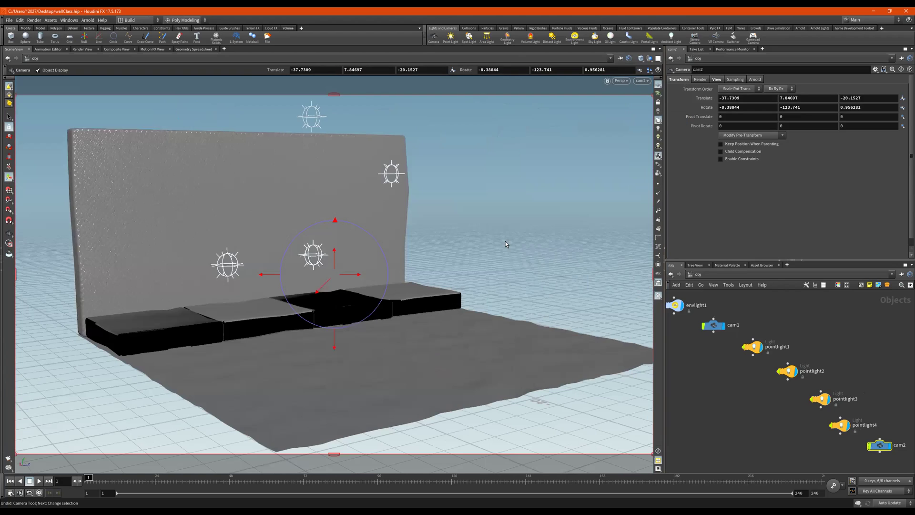
{"action": "left_click", "coordinate": [658, 103]}
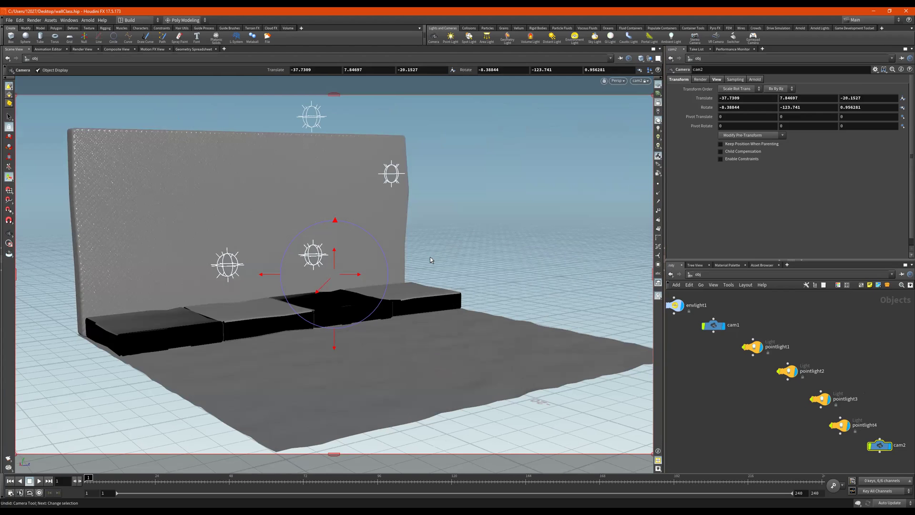
Reframe cam2 by navigating the locked view to about -44.8, 9.1, -25.1 so the whole wall is in frame
{"action": "key", "text": "Escape"}
{"action": "middle_click_drag", "start_coordinate": [432, 256], "coordinate": [410, 248], "text": "alt"}
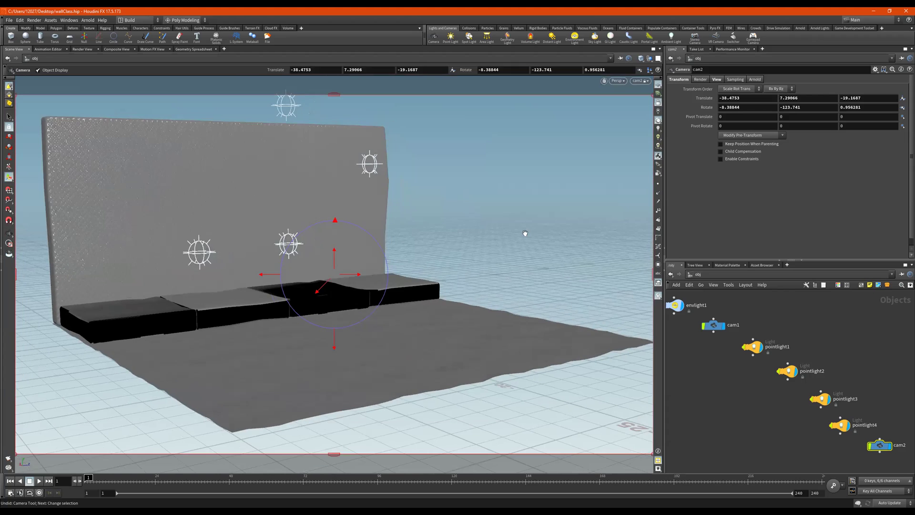
{"action": "middle_click_drag", "start_coordinate": [525, 233], "coordinate": [507, 273]}
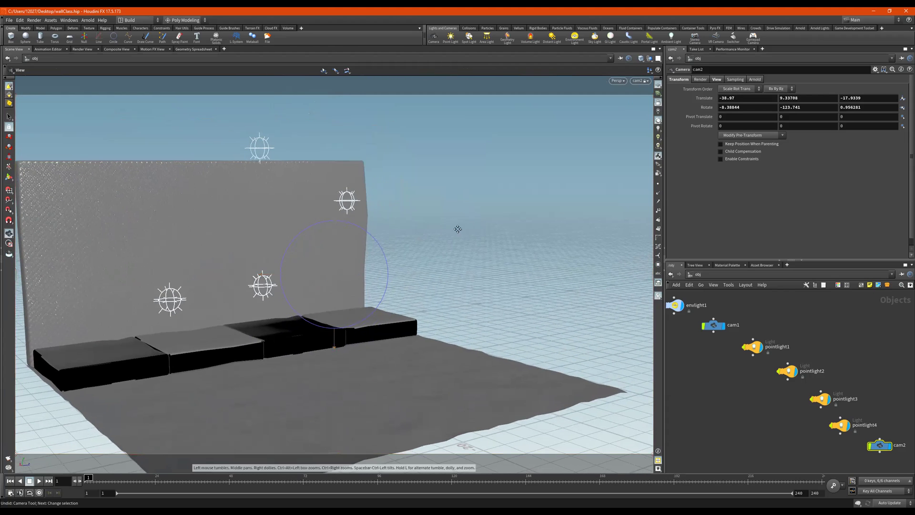
{"action": "middle_click_drag", "start_coordinate": [431, 272], "coordinate": [514, 233]}
{"action": "left_click_drag", "start_coordinate": [514, 233], "coordinate": [427, 281]}
{"action": "scroll", "coordinate": [437, 278], "scroll_direction": "up", "scroll_amount": 1}
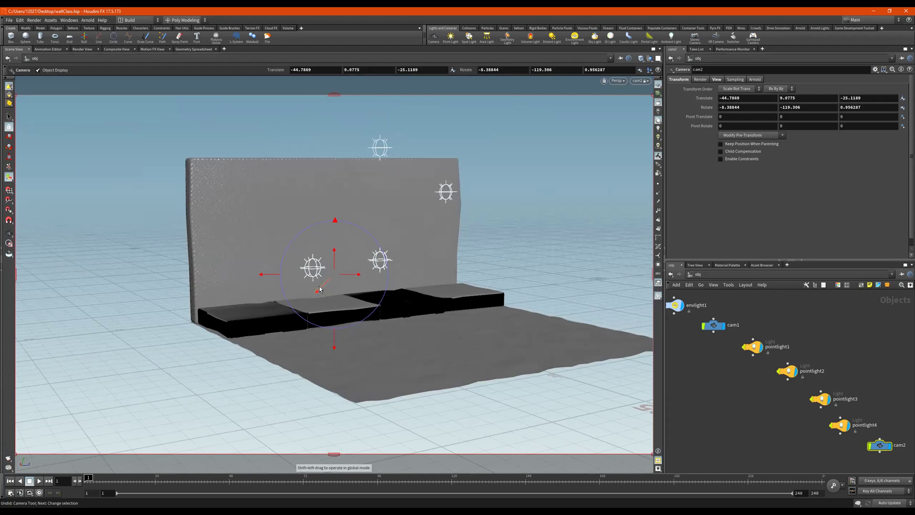
Dolly cam2 toward the wall and back out along its viewing direction using the camera's depth handle
{"action": "left_click_drag", "start_coordinate": [320, 289], "coordinate": [515, 186]}
{"action": "left_click_drag", "start_coordinate": [764, 42], "coordinate": [419, 329]}
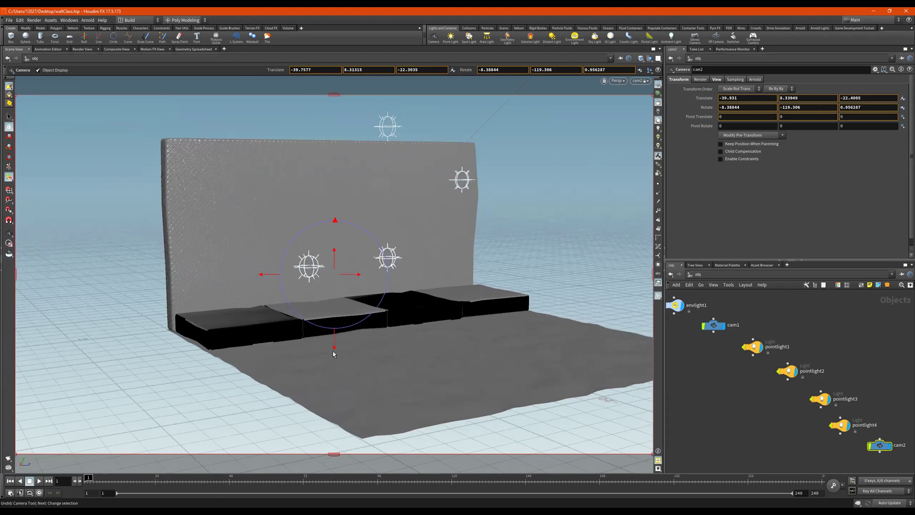
{"action": "scroll", "coordinate": [334, 353], "scroll_direction": "down", "scroll_amount": 3}
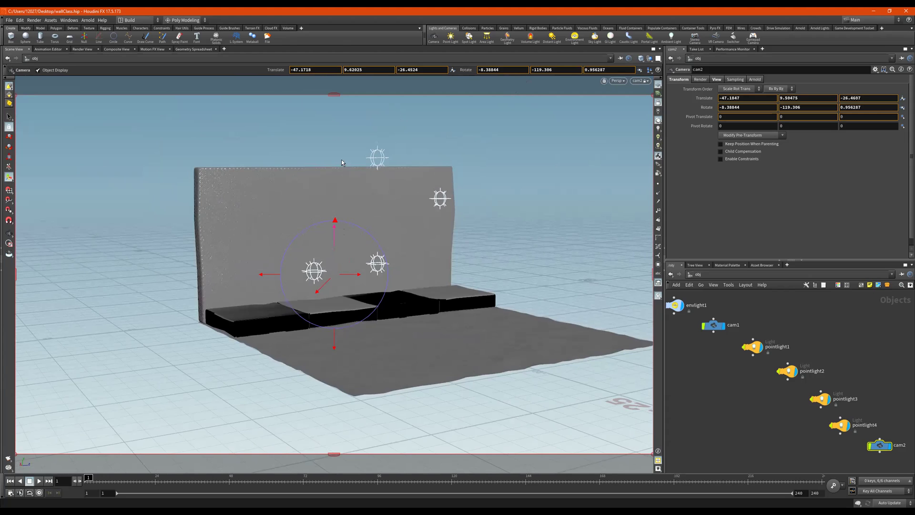
Lower and raise cam2 with its vertical translate handle to try different camera heights
{"action": "left_click_drag", "start_coordinate": [341, 159], "coordinate": [366, 303]}
{"action": "left_click_drag", "start_coordinate": [284, 13], "coordinate": [318, 369]}
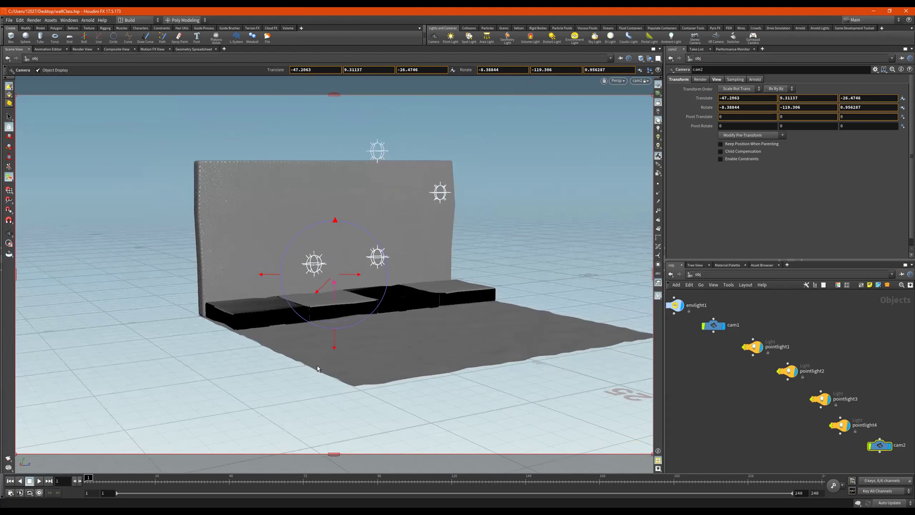
{"action": "middle_click_drag", "start_coordinate": [323, 69], "coordinate": [364, 109]}
{"action": "left_click_drag", "start_coordinate": [327, 242], "coordinate": [316, 45]}
{"action": "middle_click_drag", "start_coordinate": [327, 331], "coordinate": [328, 336]}
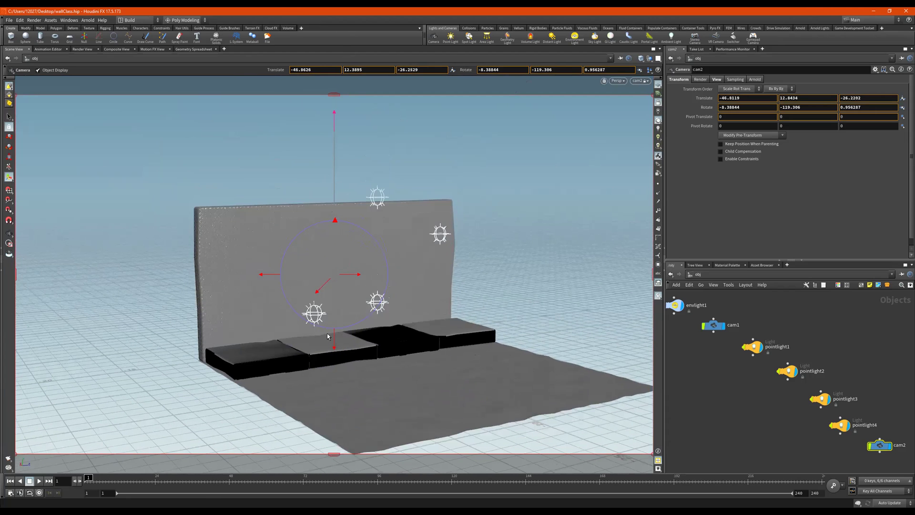
{"action": "left_click_drag", "start_coordinate": [355, 459], "coordinate": [353, 449]}
Shift cam2 sideways with its horizontal translate handle and bring the wall back near the middle of the frame
{"action": "left_click_drag", "start_coordinate": [346, 273], "coordinate": [403, 272]}
{"action": "middle_click_drag", "start_coordinate": [402, 272], "coordinate": [753, 250]}
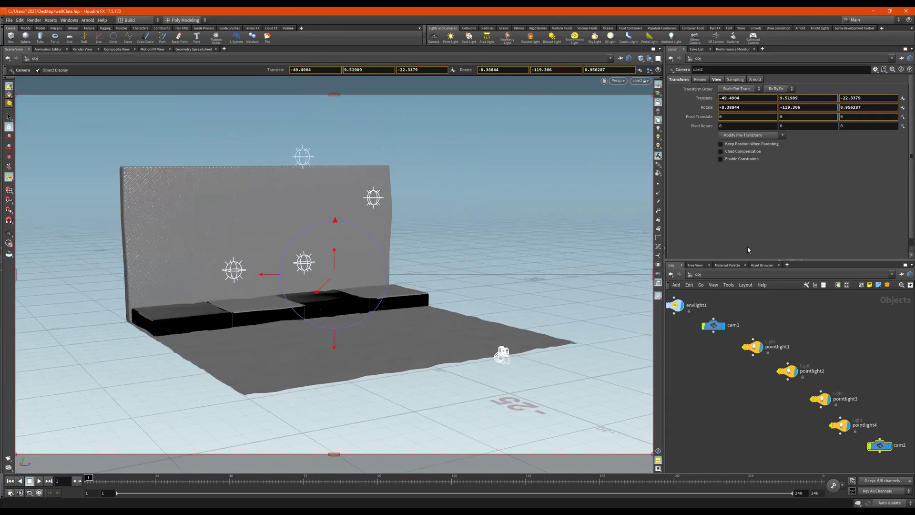
{"action": "middle_click_drag", "start_coordinate": [587, 241], "coordinate": [347, 238]}
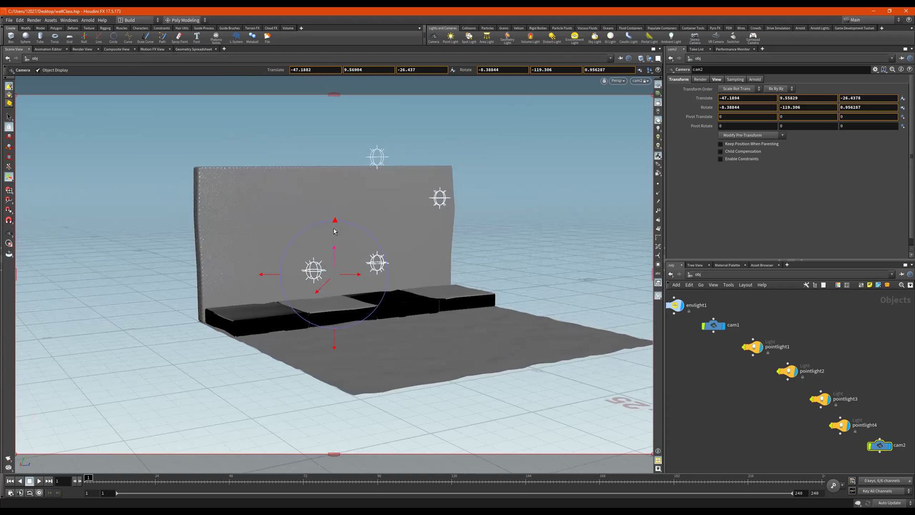
Raise cam2 slightly and dolly it along its depth axis to a position of about -46.4, 9.8, -26.0
{"action": "middle_click_drag", "start_coordinate": [323, 285], "coordinate": [274, 341]}
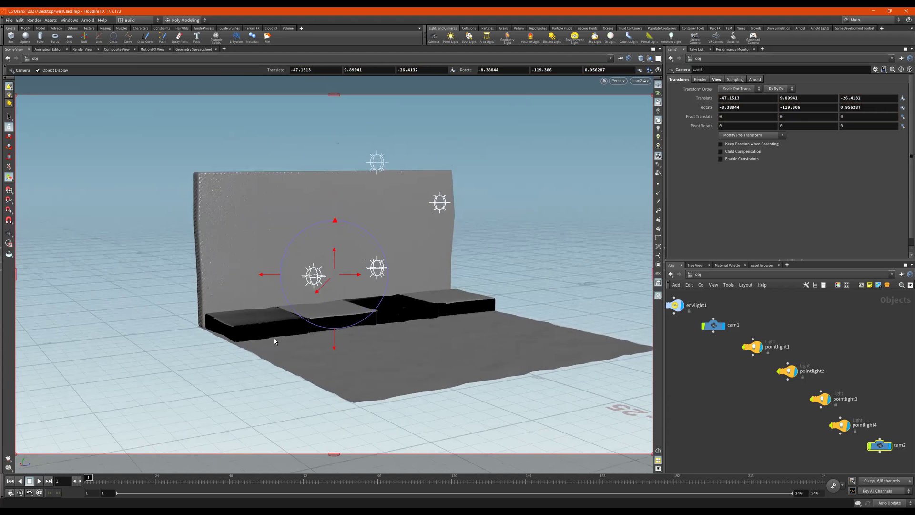
{"action": "left_click_drag", "start_coordinate": [320, 289], "coordinate": [402, 286]}
{"action": "scroll", "coordinate": [388, 280], "scroll_direction": "down", "scroll_amount": 2}
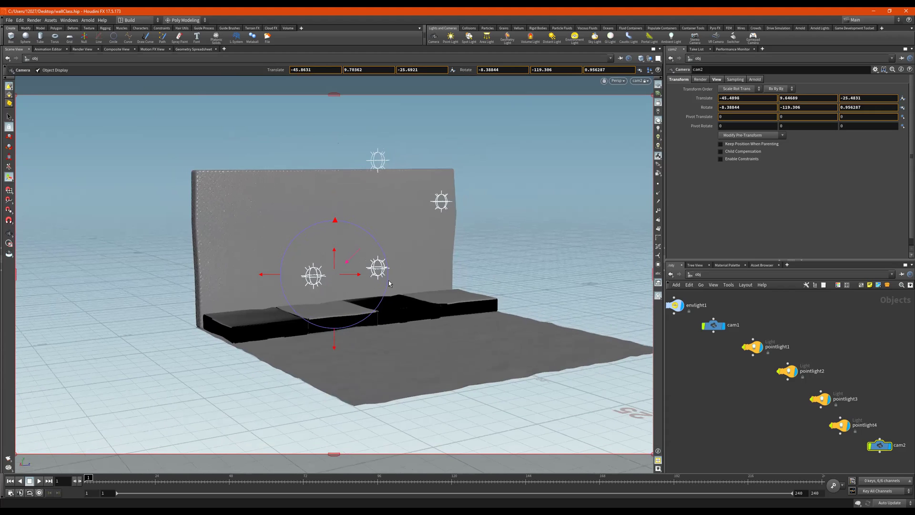
Tilt cam2 down toward the floor and back up with its vertical rotation handle
{"action": "left_click_drag", "start_coordinate": [334, 337], "coordinate": [335, 447]}
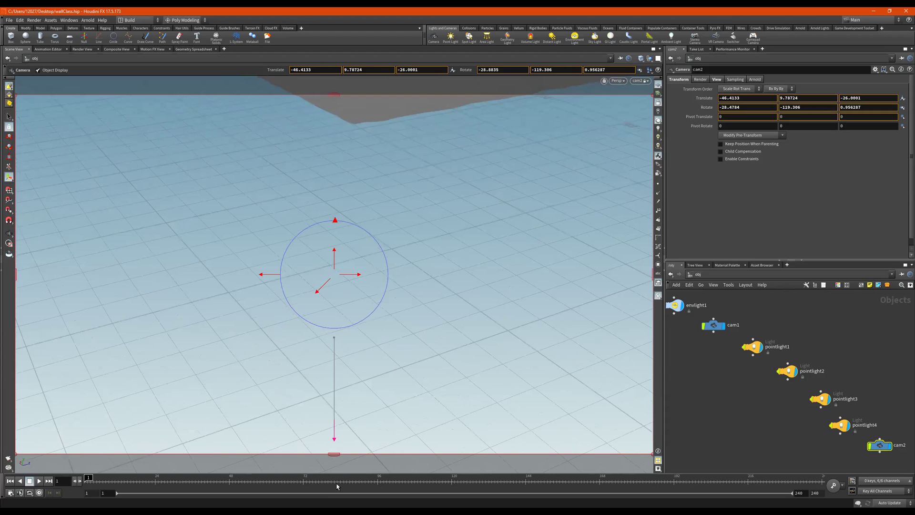
{"action": "left_click_drag", "start_coordinate": [337, 486], "coordinate": [360, 339]}
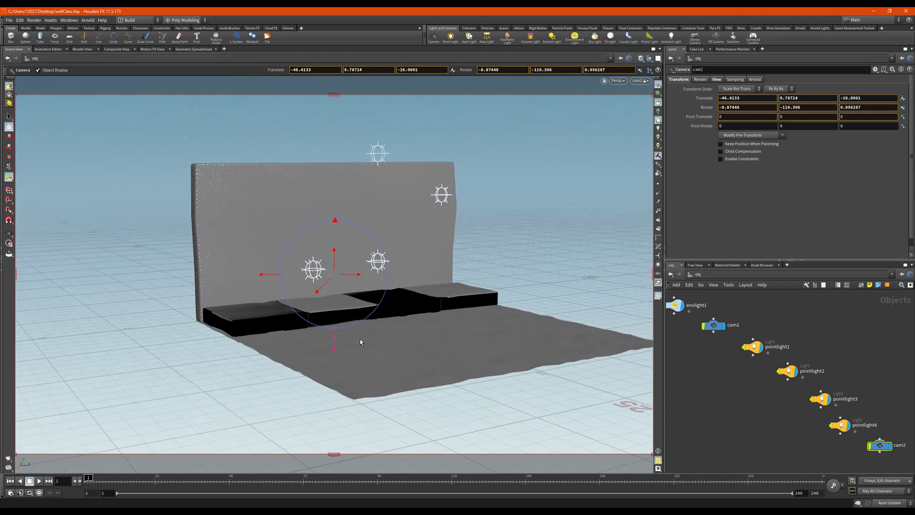
{"action": "left_click_drag", "start_coordinate": [359, 339], "coordinate": [356, 264]}
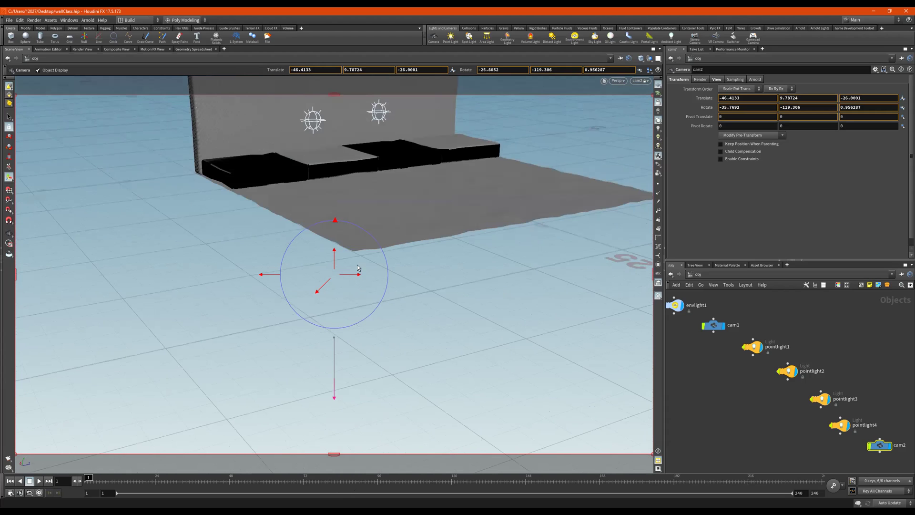
Pan cam2 sideways and roll it with its rotation handles, leaving its rotation at about -10.2, -119.6, 5.6
{"action": "left_click_drag", "start_coordinate": [350, 356], "coordinate": [525, 303]}
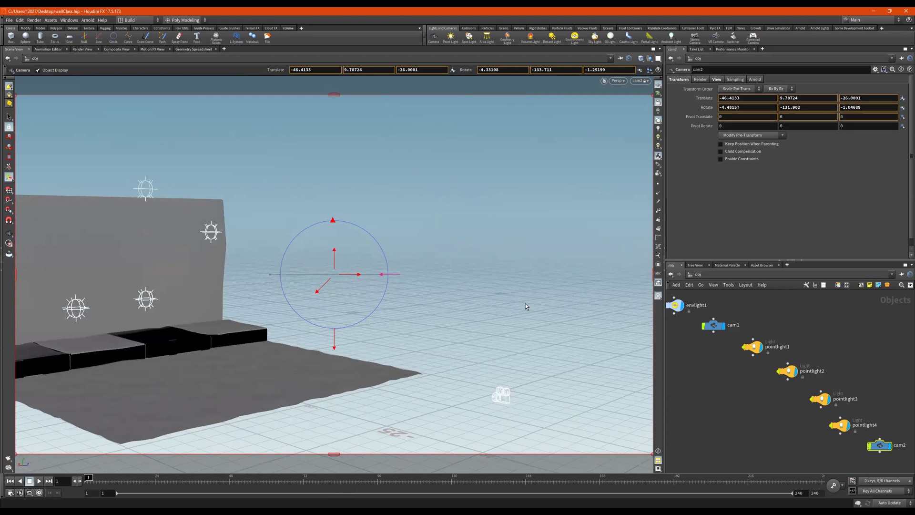
{"action": "left_click_drag", "start_coordinate": [234, 273], "coordinate": [261, 269]}
{"action": "mouse_move", "coordinate": [334, 220]}
{"action": "left_mouse_down"}
{"action": "mouse_move", "coordinate": [295, 227]}
{"action": "mouse_move", "coordinate": [335, 221]}
{"action": "left_mouse_up"}
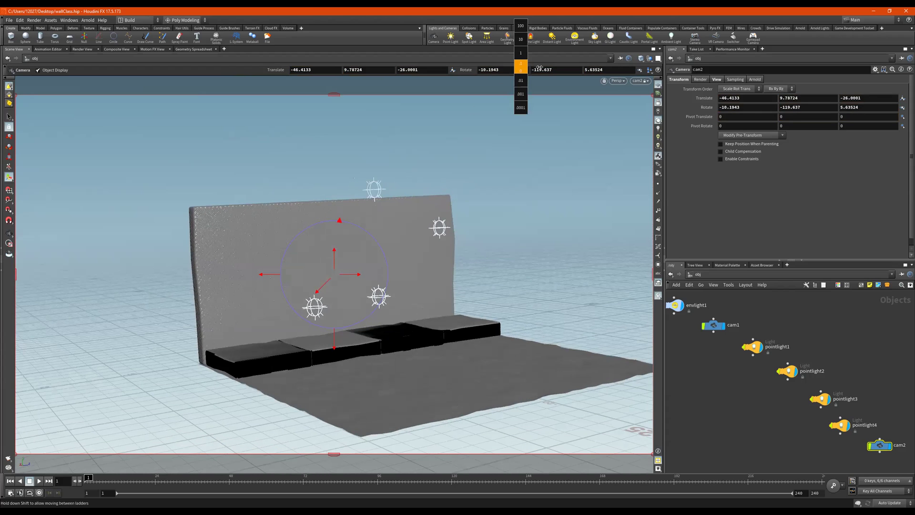
Tilt cam2 to an X rotation of about -11.9 and set its Z rotation to 0
{"action": "middle_click_drag", "start_coordinate": [539, 68], "coordinate": [671, 188]}
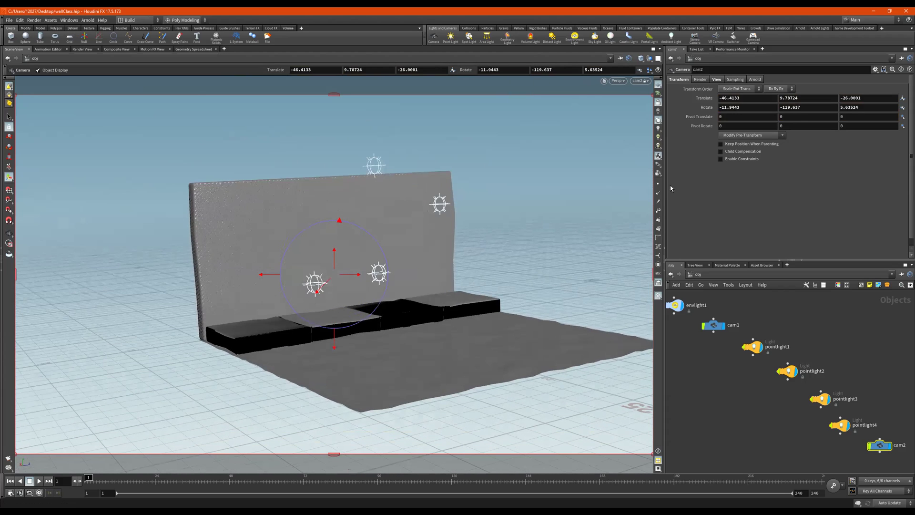
{"action": "double_click", "coordinate": [591, 70]}
{"action": "type", "text": "0"}
{"action": "key", "text": "Return"}
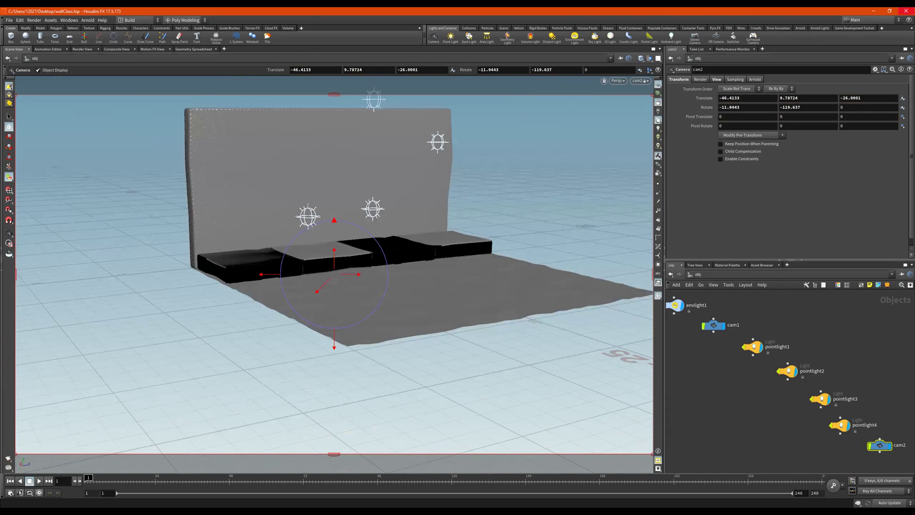
Roll cam2 with its rotation handle and reset its Z rotation to 0
{"action": "left_click_drag", "start_coordinate": [334, 226], "coordinate": [299, 241]}
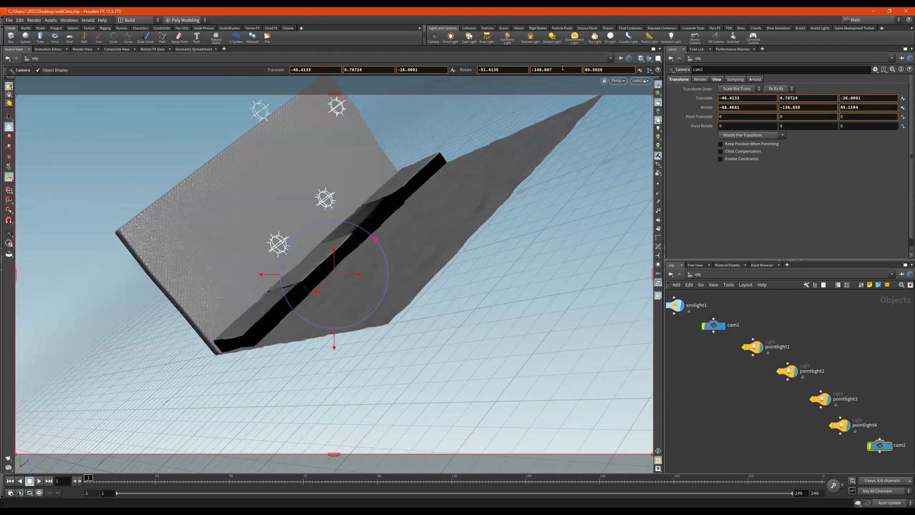
{"action": "left_click_drag", "start_coordinate": [607, 69], "coordinate": [554, 70]}
{"action": "type", "text": "0"}
{"action": "key", "text": "Return"}
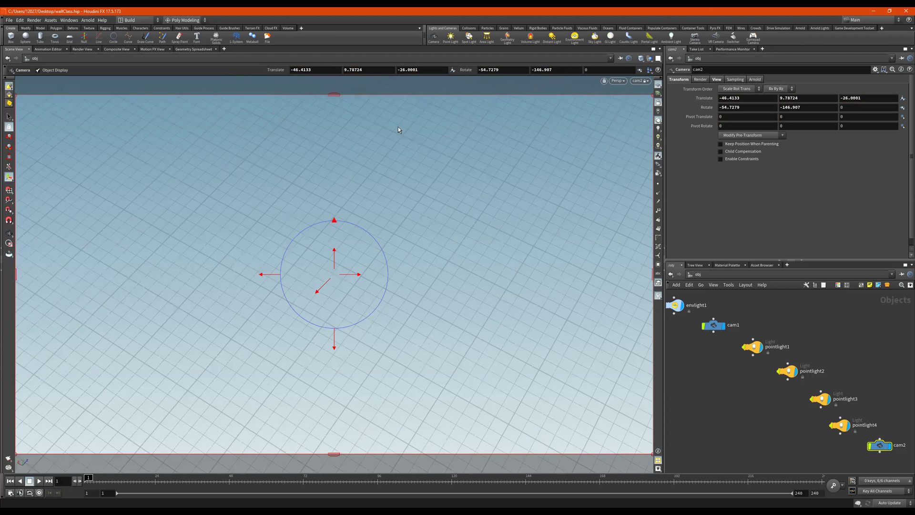
Set cam2's X and Y rotation to 0
{"action": "left_click", "coordinate": [520, 67]}
{"action": "type", "text": "0"}
{"action": "key", "text": "Tab"}
{"action": "type", "text": "0"}
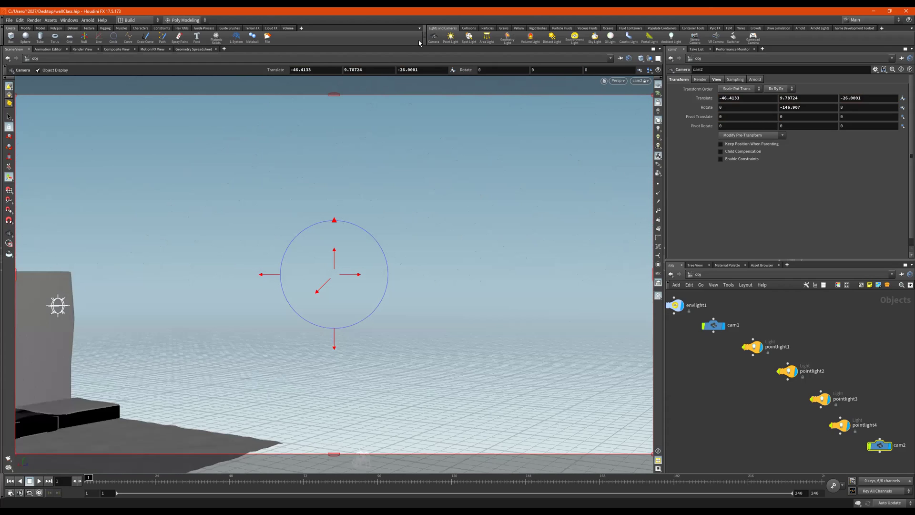
{"action": "key", "text": "Return"}
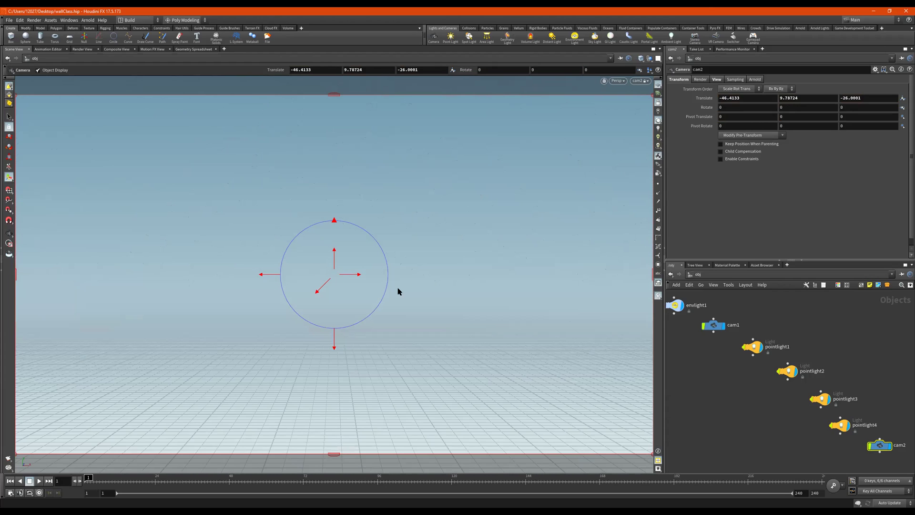
Select geo1, frame it through the locked cam2, and orbit to face the wall, with cam2 at about -45.5, 5.3, -9.0
{"action": "scroll", "coordinate": [786, 397], "scroll_direction": "down", "scroll_amount": 2}
{"action": "middle_click_drag", "start_coordinate": [744, 400], "coordinate": [828, 420]}
{"action": "scroll", "coordinate": [740, 321], "scroll_direction": "up", "scroll_amount": 4}
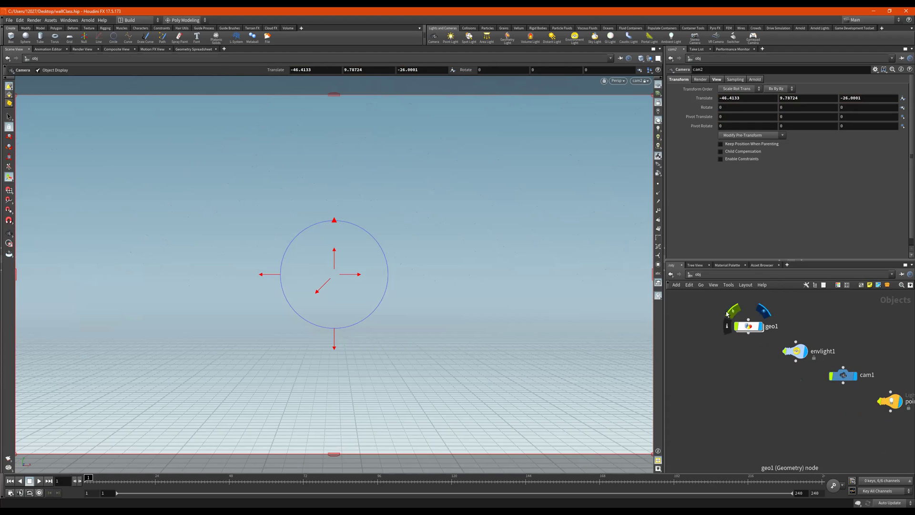
{"action": "left_click_drag", "start_coordinate": [727, 306], "coordinate": [758, 357]}
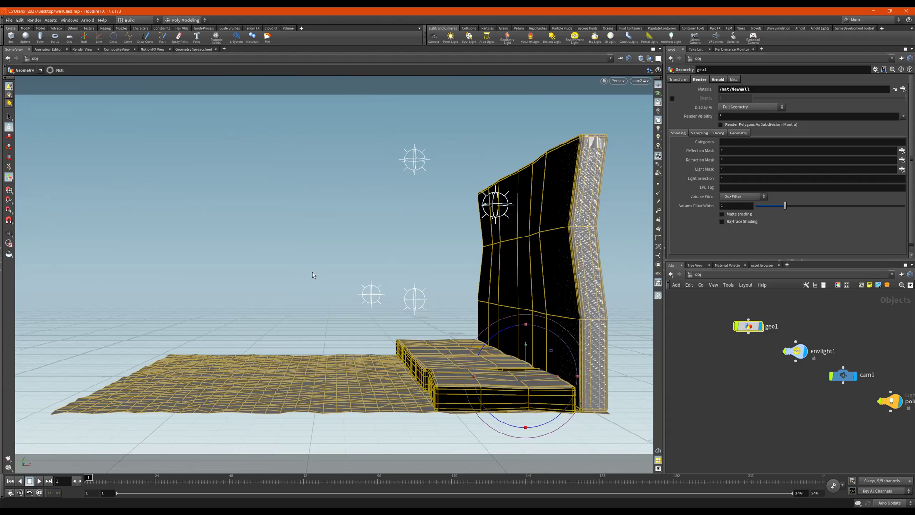
{"action": "key", "text": "Escape"}
{"action": "left_click_drag", "start_coordinate": [322, 271], "coordinate": [466, 275]}
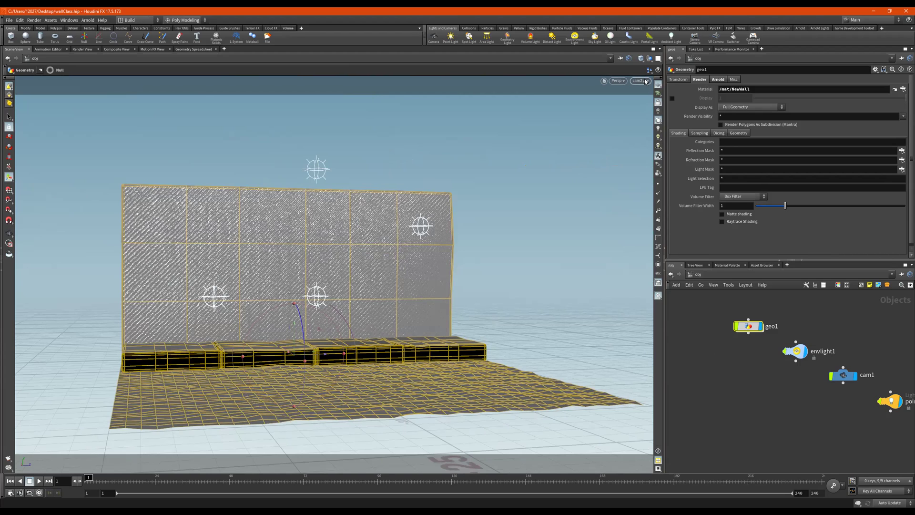
Move the cam2 node out of the row of lights to a spot below envlight1 and select it
{"action": "scroll", "coordinate": [751, 329], "scroll_direction": "down", "scroll_amount": 1}
{"action": "left_click", "coordinate": [849, 347]}
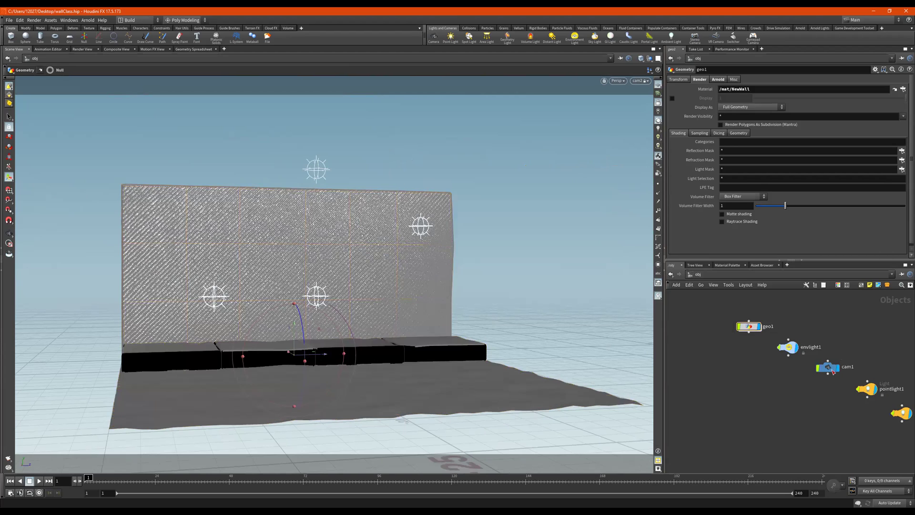
{"action": "scroll", "coordinate": [833, 372], "scroll_direction": "down", "scroll_amount": 3}
{"action": "middle_click_drag", "start_coordinate": [789, 404], "coordinate": [696, 352]}
{"action": "scroll", "coordinate": [842, 399], "scroll_direction": "up", "scroll_amount": 1}
{"action": "left_click_drag", "start_coordinate": [839, 384], "coordinate": [704, 336]}
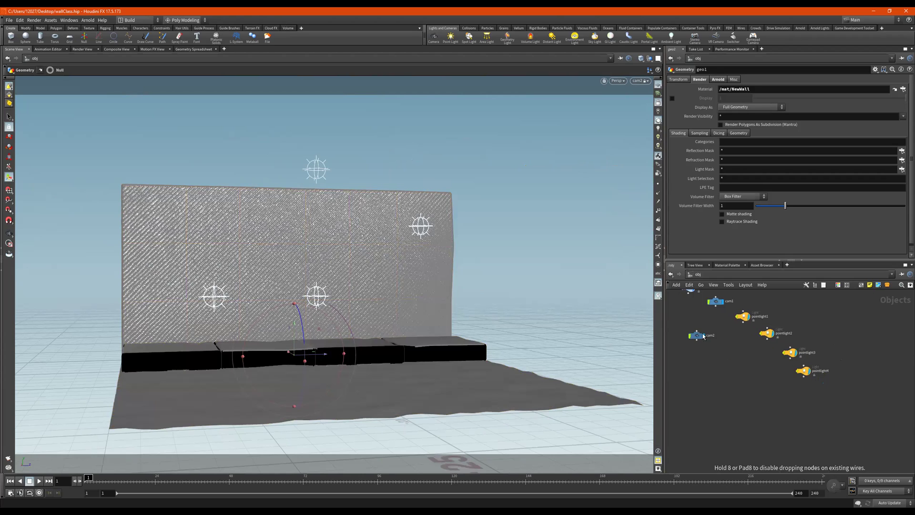
{"action": "middle_click_drag", "start_coordinate": [732, 363], "coordinate": [799, 416]}
{"action": "scroll", "coordinate": [760, 369], "scroll_direction": "up", "scroll_amount": 2}
{"action": "left_click_drag", "start_coordinate": [762, 367], "coordinate": [782, 416]}
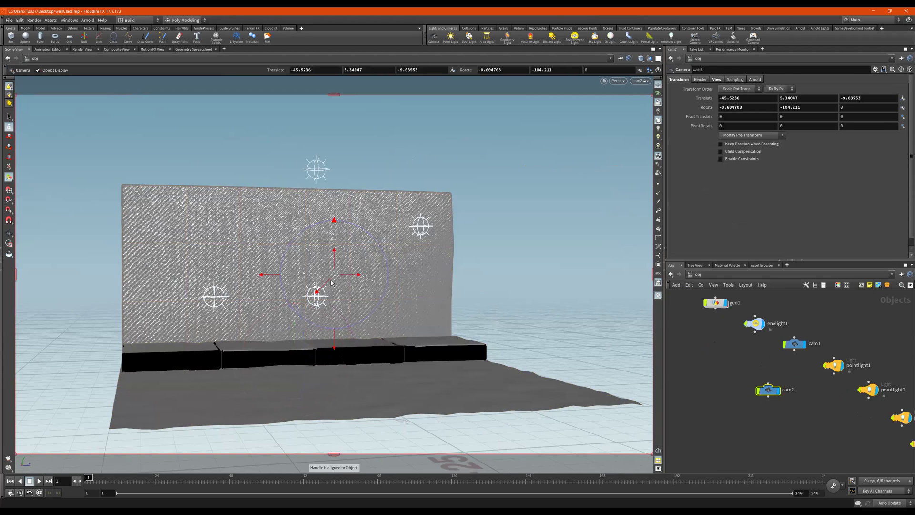
Dolly cam2 back, pan it sideways and slide it along its horizontal axis with the camera handles
{"action": "left_click_drag", "start_coordinate": [331, 281], "coordinate": [425, 313]}
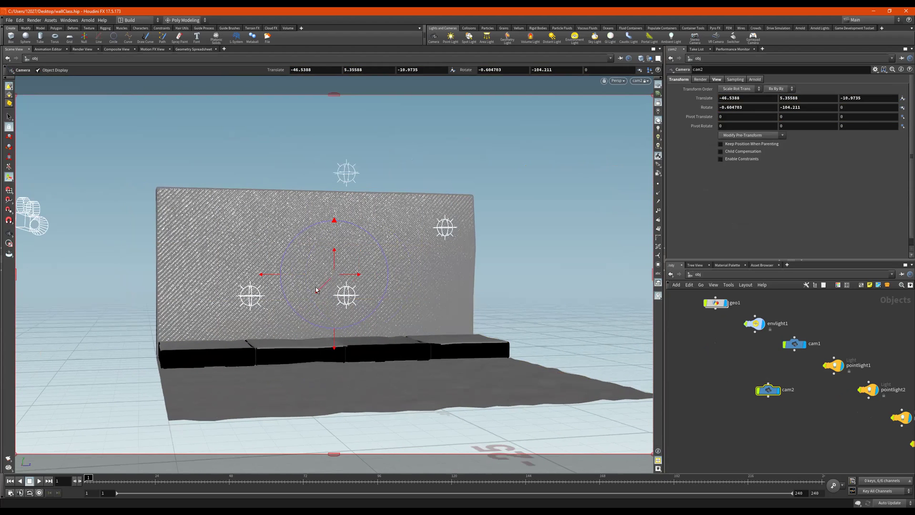
{"action": "left_click_drag", "start_coordinate": [271, 275], "coordinate": [306, 273]}
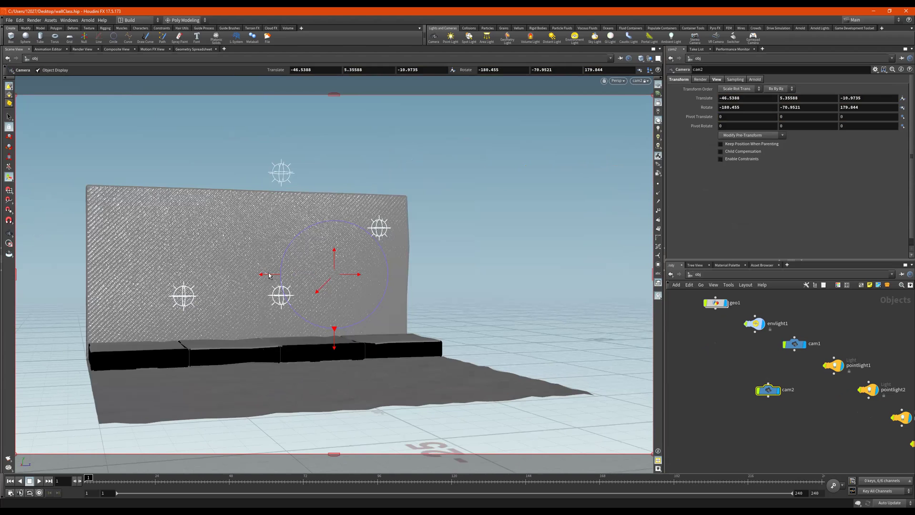
{"action": "left_click_drag", "start_coordinate": [353, 276], "coordinate": [176, 273]}
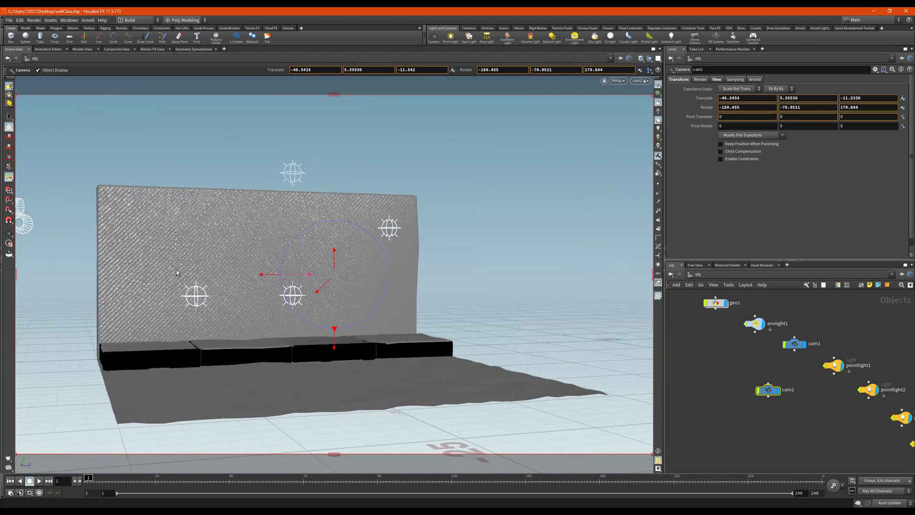
Orbit, dolly and pan the locked view to place cam2 at about -42.1, 5.2, -28.1, showing the wall at an angle
{"action": "left_click_drag", "start_coordinate": [310, 292], "coordinate": [364, 307], "text": "alt"}
{"action": "right_click_drag", "start_coordinate": [364, 306], "coordinate": [301, 309], "text": "alt"}
{"action": "middle_click_drag", "start_coordinate": [329, 304], "coordinate": [355, 276], "text": "alt"}
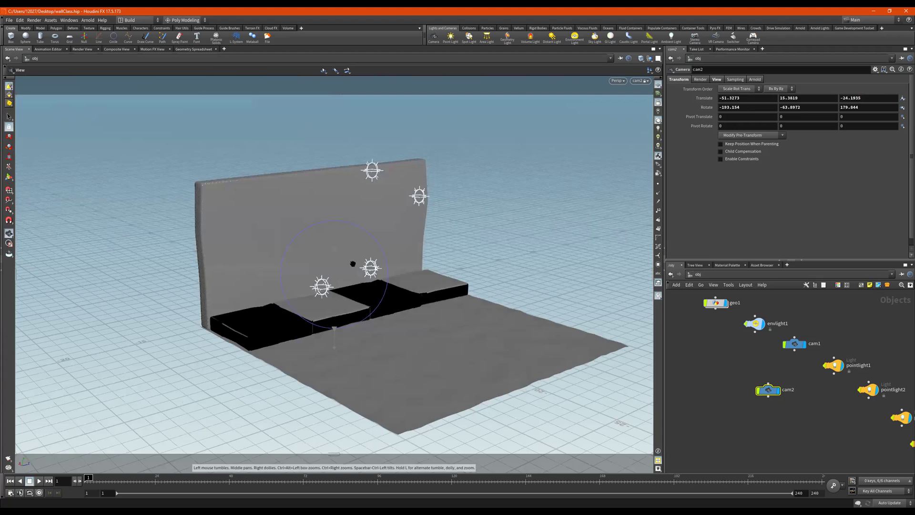
{"action": "left_click_drag", "start_coordinate": [353, 263], "coordinate": [364, 282]}
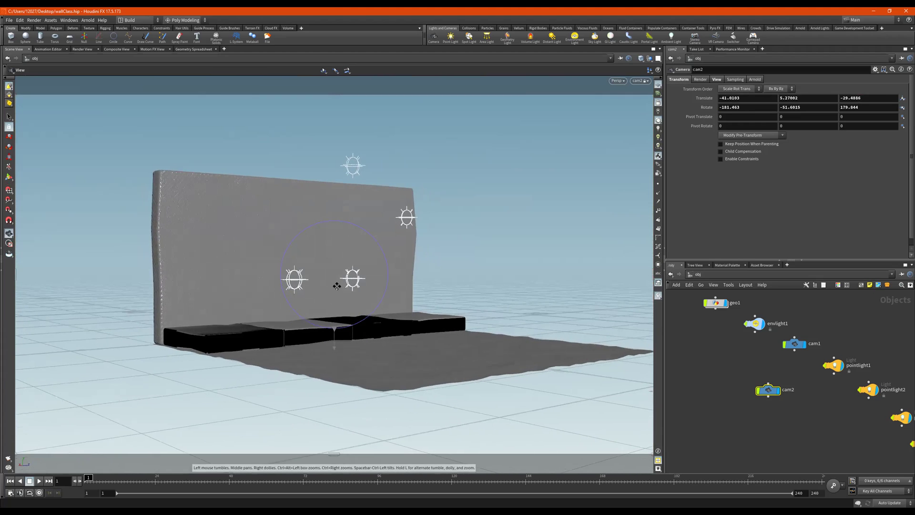
{"action": "middle_click_drag", "start_coordinate": [337, 286], "coordinate": [309, 284]}
{"action": "key", "text": "Return"}
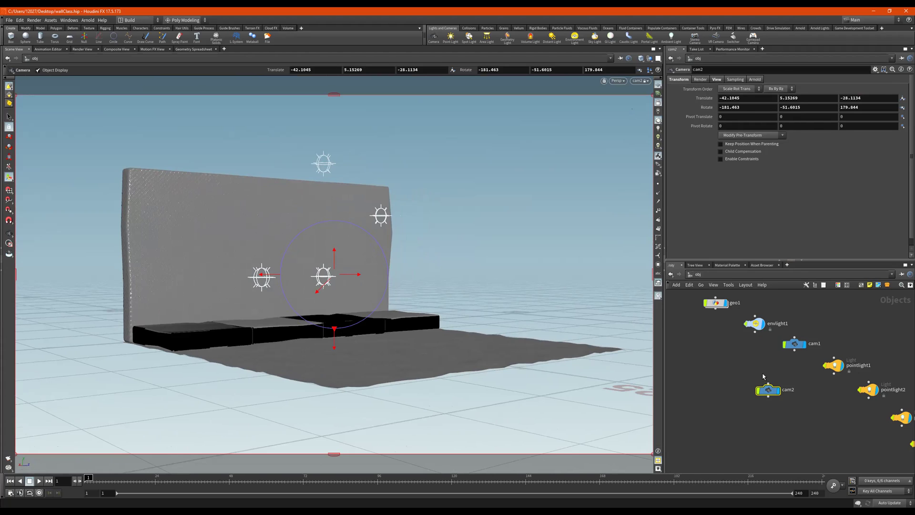
Rename the cam2 node as RENDcam2
{"action": "left_click_drag", "start_coordinate": [763, 374], "coordinate": [765, 411]}
{"action": "double_click", "coordinate": [786, 390]}
{"action": "type", "text": "REND"}
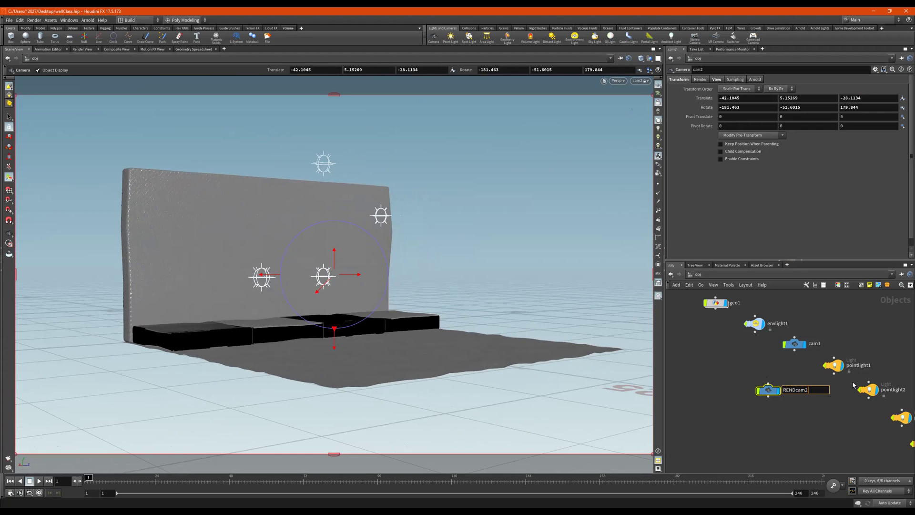
{"action": "key", "text": "Return"}
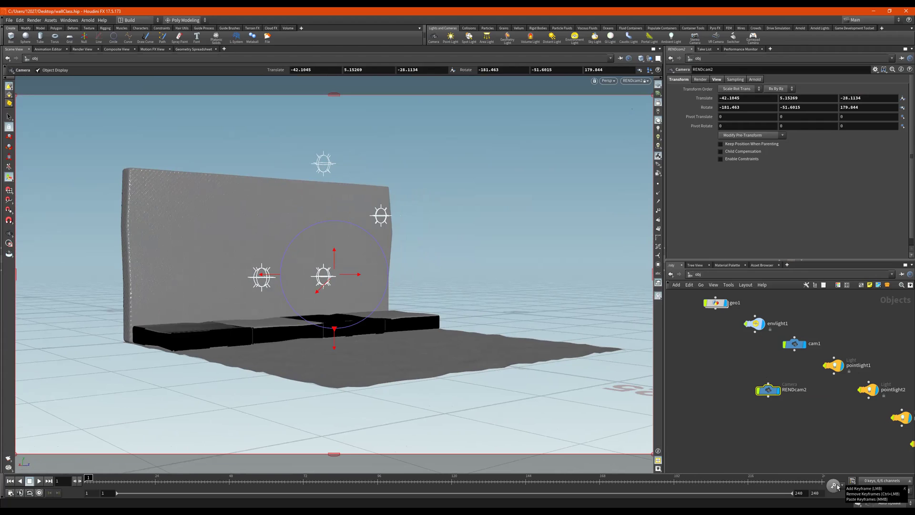
Keyframe RENDcam2's Translate values at frame 1 and go to frame 120
{"action": "left_click", "coordinate": [702, 98], "text": "alt"}
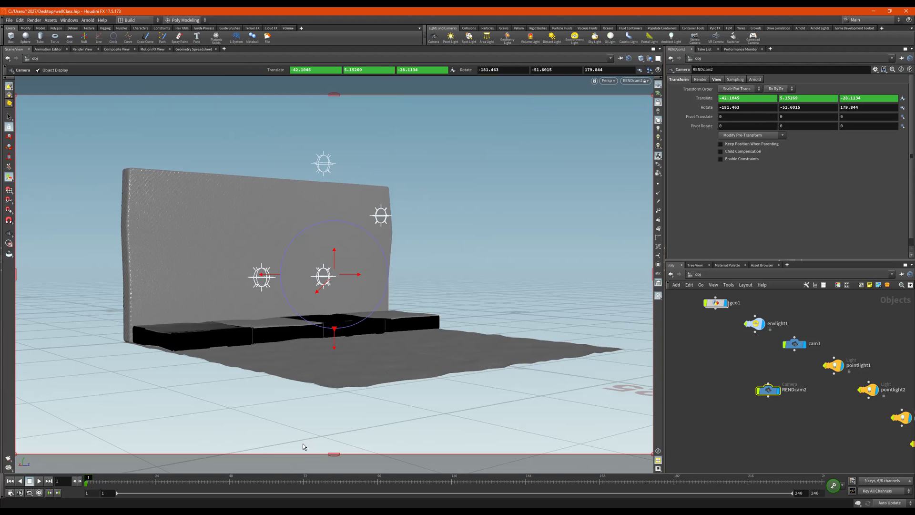
{"action": "left_click", "coordinate": [452, 482]}
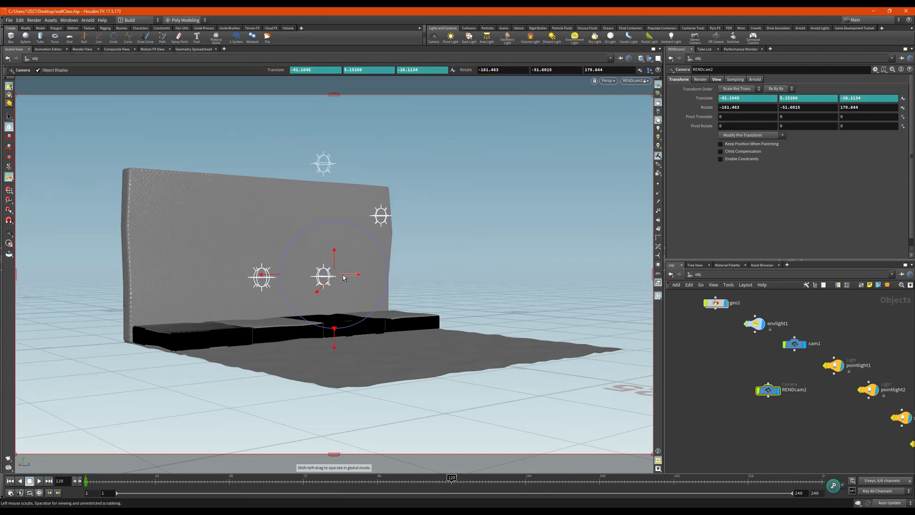
Slide RENDcam2 sideways and pan it toward the wall at frame 120, reaching a position of about -48, 4.9, -1.7
{"action": "left_click_drag", "start_coordinate": [352, 276], "coordinate": [839, 249]}
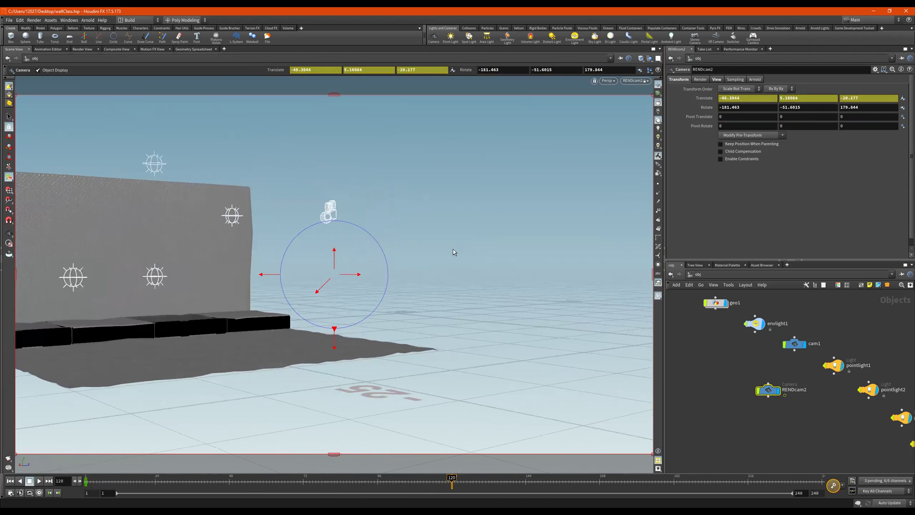
{"action": "left_click_drag", "start_coordinate": [282, 274], "coordinate": [54, 281]}
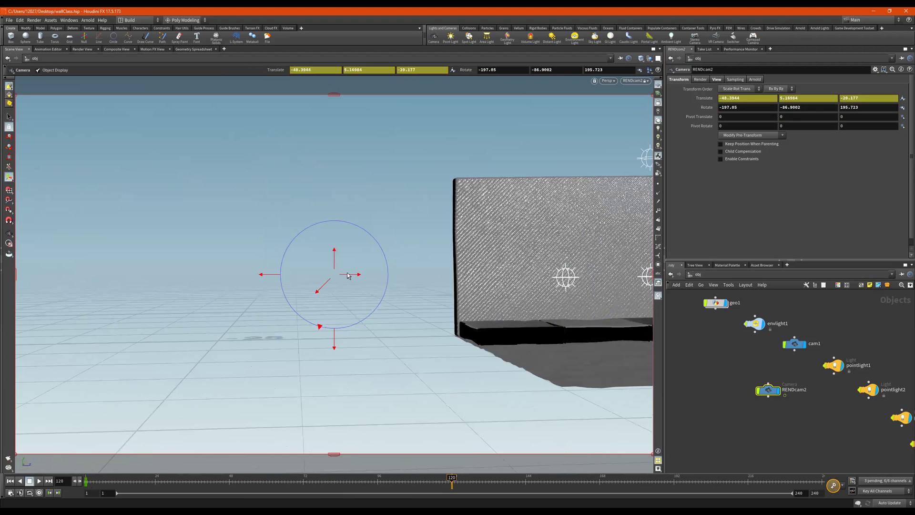
{"action": "left_click_drag", "start_coordinate": [359, 275], "coordinate": [763, 275]}
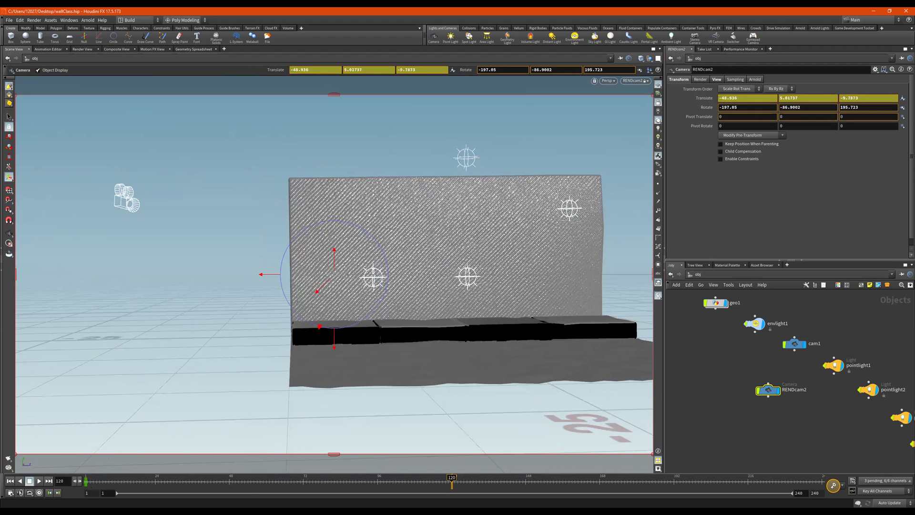
{"action": "left_click_drag", "start_coordinate": [572, 334], "coordinate": [625, 351]}
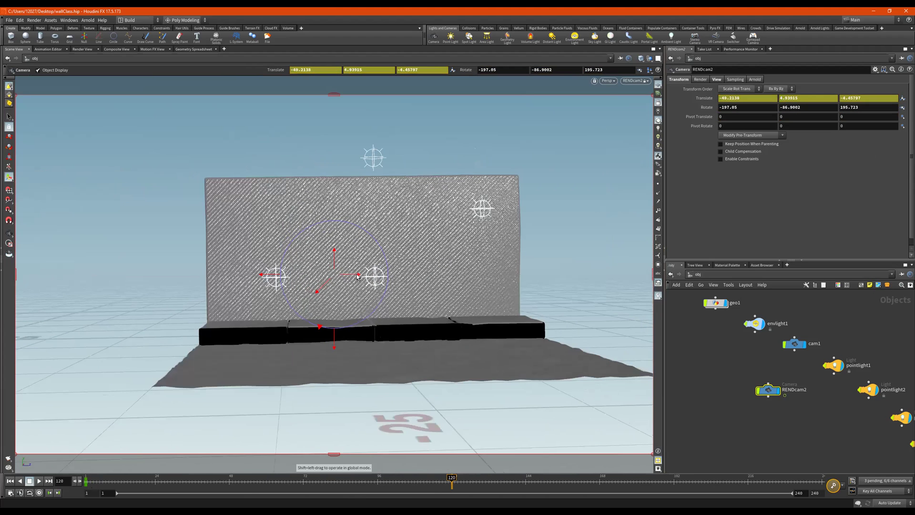
{"action": "left_click_drag", "start_coordinate": [358, 277], "coordinate": [562, 286]}
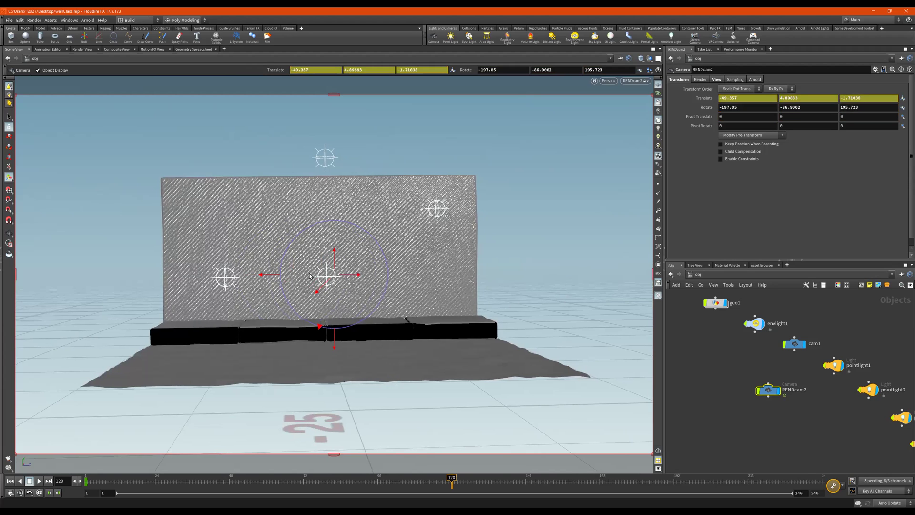
Pan RENDcam2 further, slide it sideways and dolly it back to about -51.4, 4.8, 6.3 at frame 120
{"action": "left_click_drag", "start_coordinate": [266, 276], "coordinate": [148, 276]}
{"action": "left_click_drag", "start_coordinate": [352, 276], "coordinate": [595, 275]}
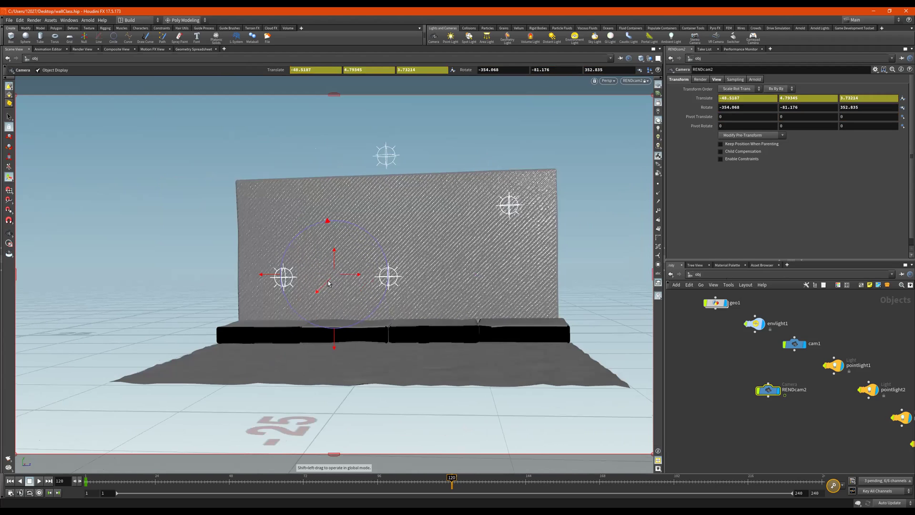
{"action": "left_click_drag", "start_coordinate": [318, 291], "coordinate": [159, 424]}
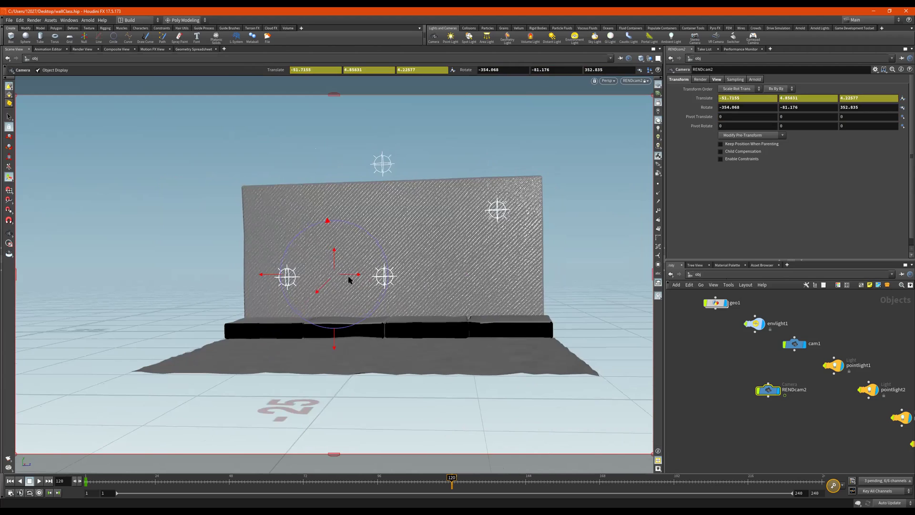
{"action": "left_click_drag", "start_coordinate": [353, 275], "coordinate": [638, 283]}
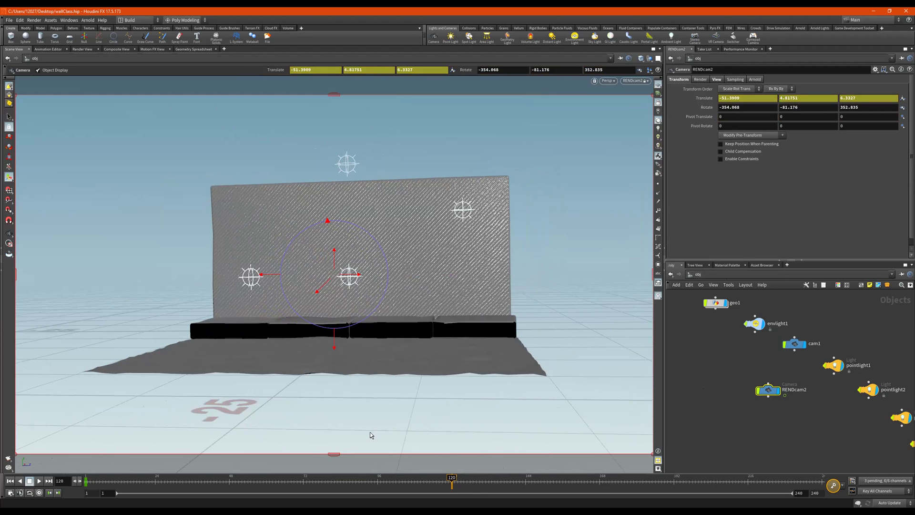
Return to frame 1 and frame geo1 through RENDcam2, reselecting the camera node
{"action": "left_click_drag", "start_coordinate": [452, 482], "coordinate": [86, 481]}
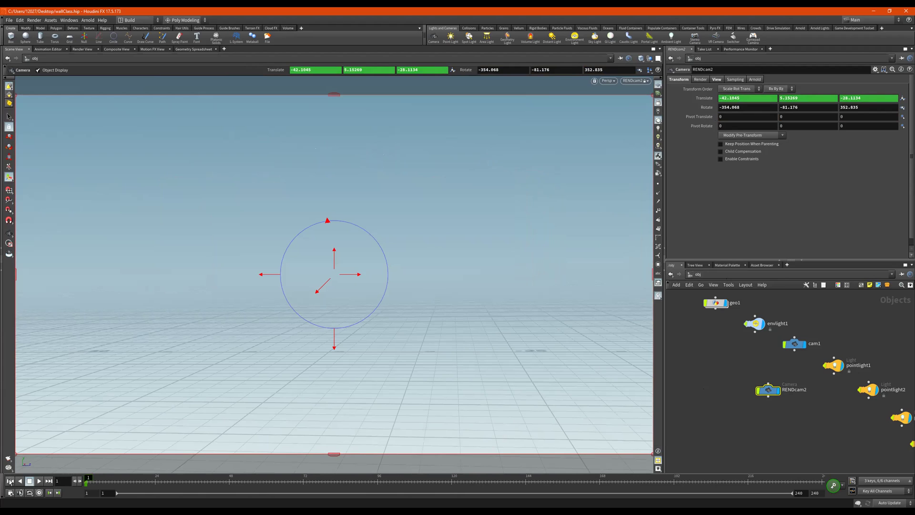
{"action": "middle_click_drag", "start_coordinate": [784, 370], "coordinate": [847, 405]}
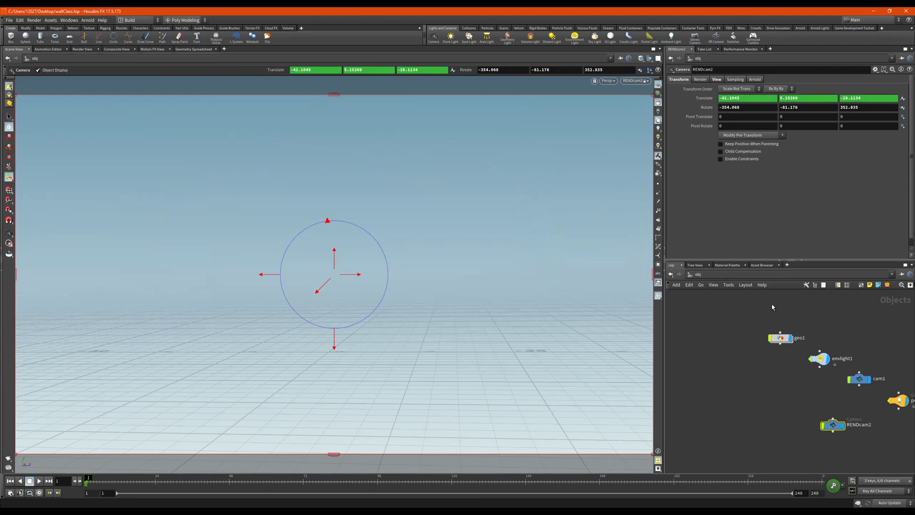
{"action": "left_click", "coordinate": [780, 337]}
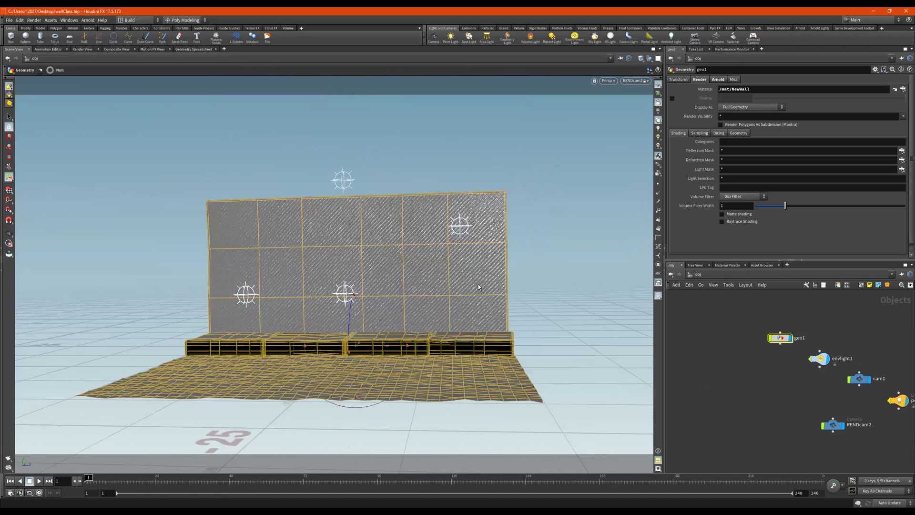
{"action": "left_click", "coordinate": [833, 425]}
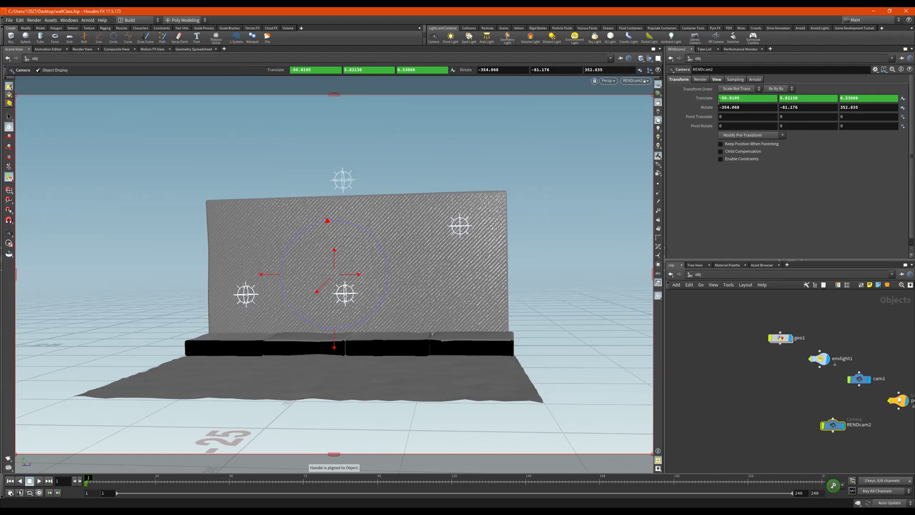
Delete the existing animation channels on RENDcam2's Translate parameter
{"action": "right_click", "coordinate": [719, 101]}
{"action": "mouse_move", "coordinate": [751, 130]}
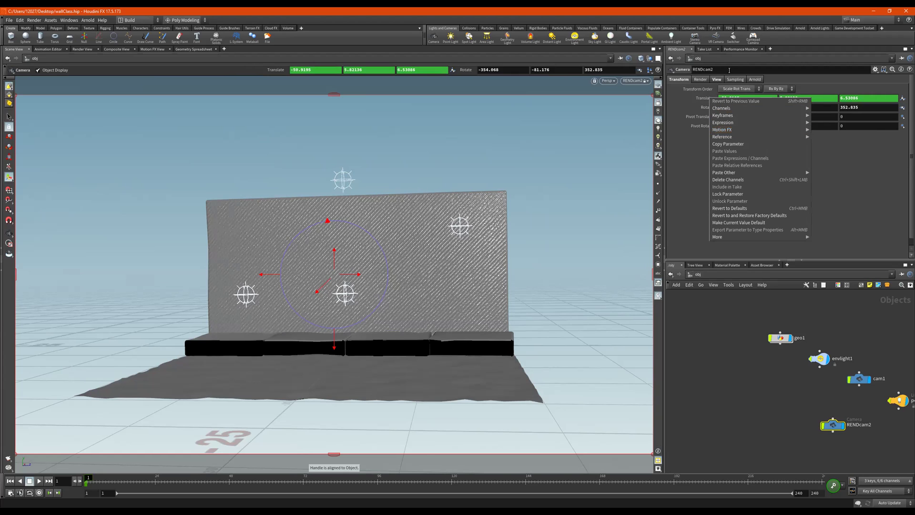
{"action": "left_click", "coordinate": [760, 16]}
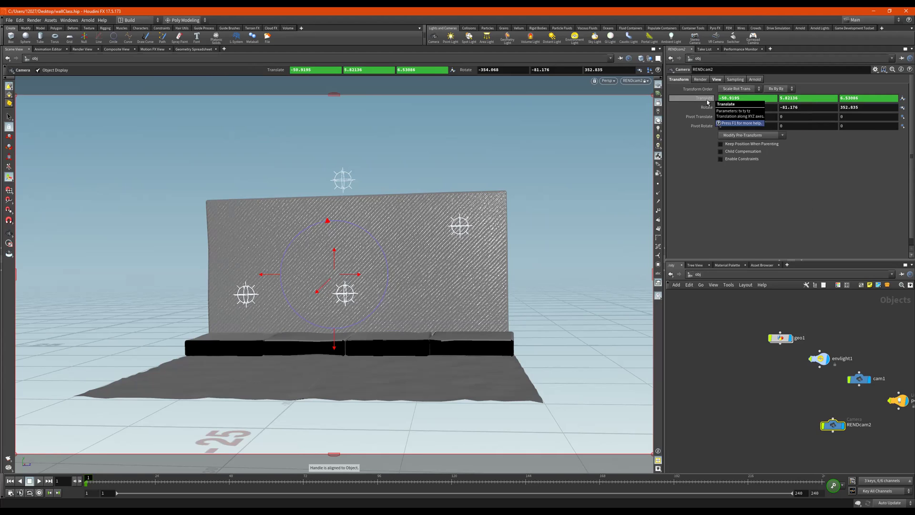
{"action": "left_click", "coordinate": [706, 97], "text": "ctrl+shift"}
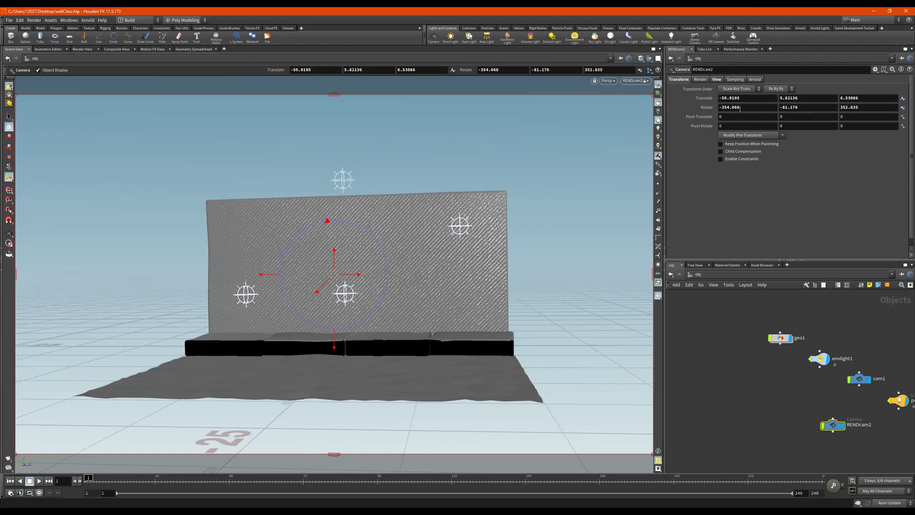
Try keyframing RENDcam2's Translate and Rotate parameters separately at frame 1, and undo both keyframes
{"action": "right_click", "coordinate": [703, 99]}
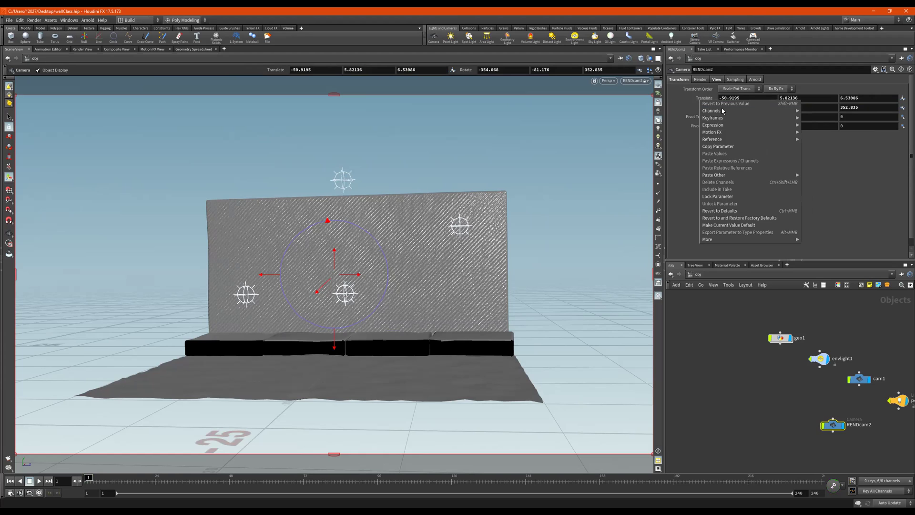
{"action": "mouse_move", "coordinate": [722, 122]}
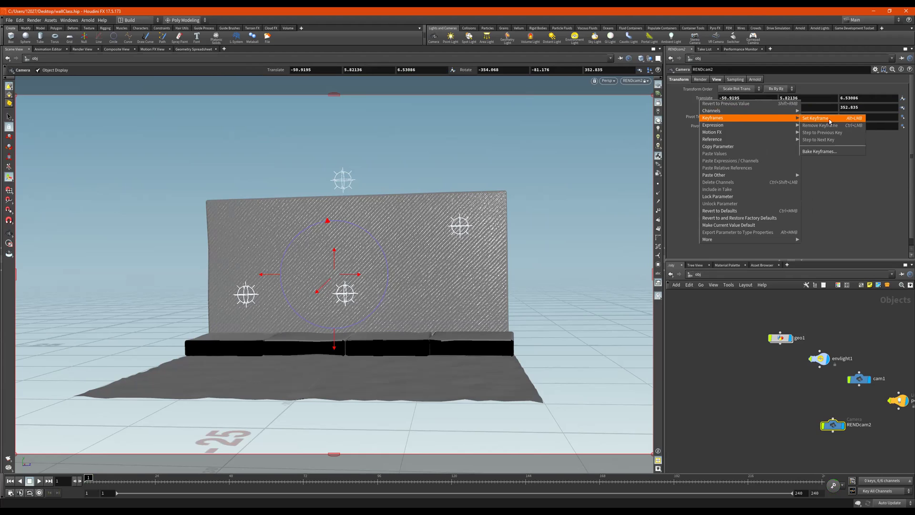
{"action": "mouse_move", "coordinate": [772, 112]}
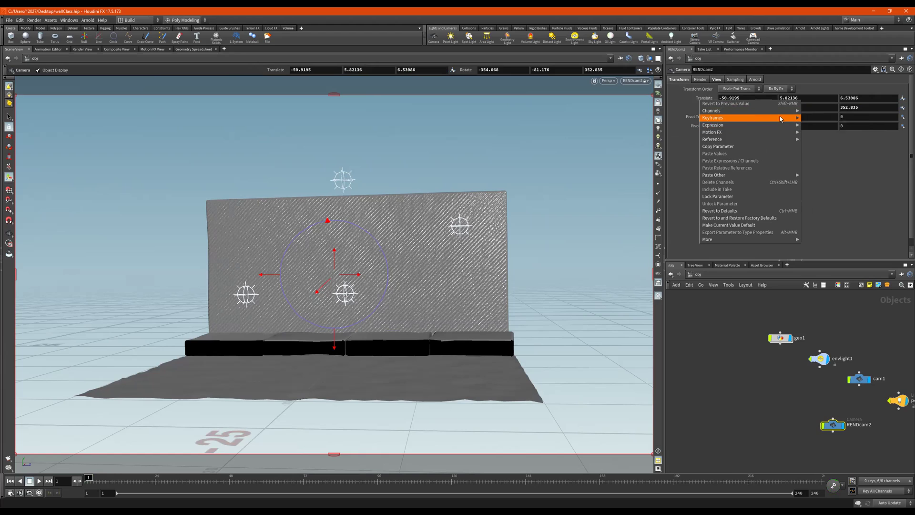
{"action": "left_click", "coordinate": [824, 119]}
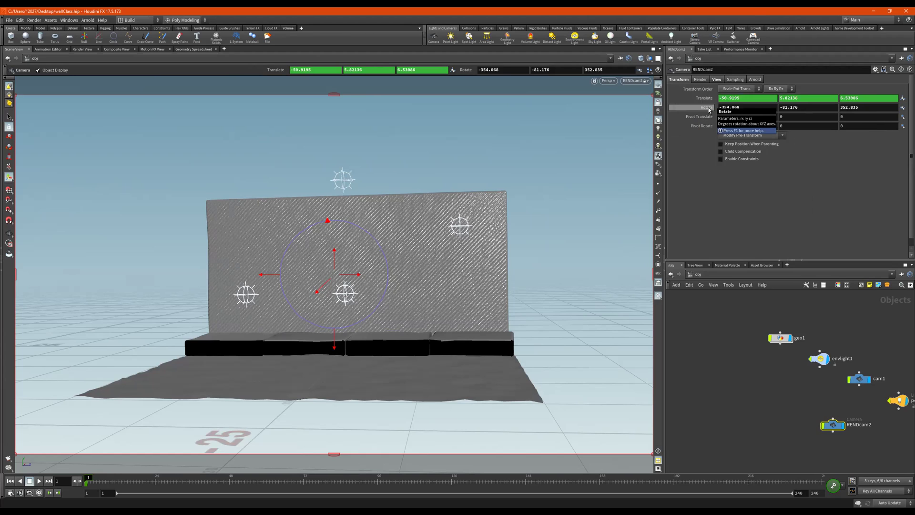
{"action": "left_click", "coordinate": [708, 107], "text": "alt"}
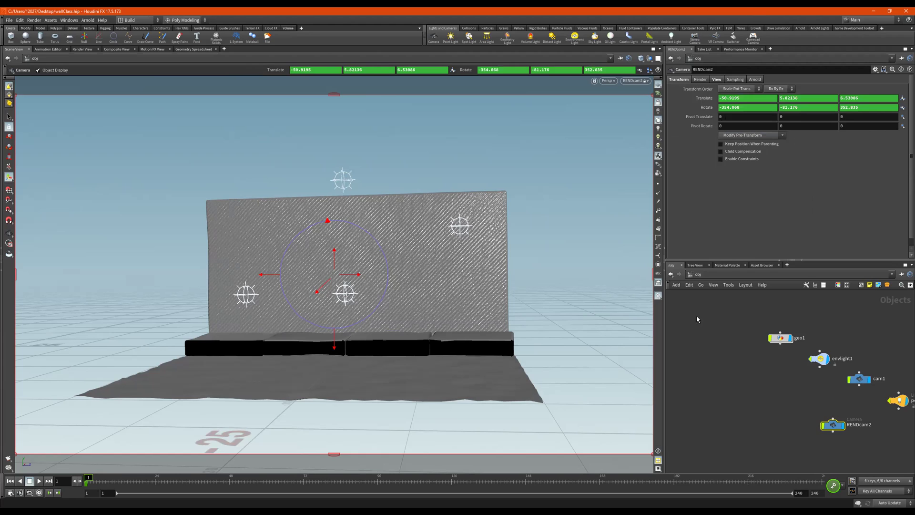
{"action": "key", "text": "ctrl+z"}
{"action": "key", "text": "ctrl+z"}
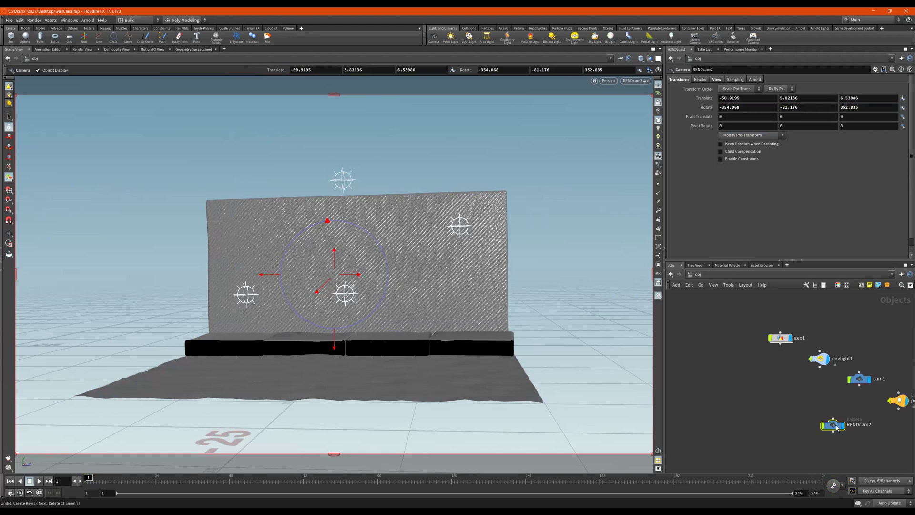
Keyframe all of RENDcam2's Translate and Rotate channels at frame 1 and go to frame 96
{"action": "left_click", "coordinate": [834, 488]}
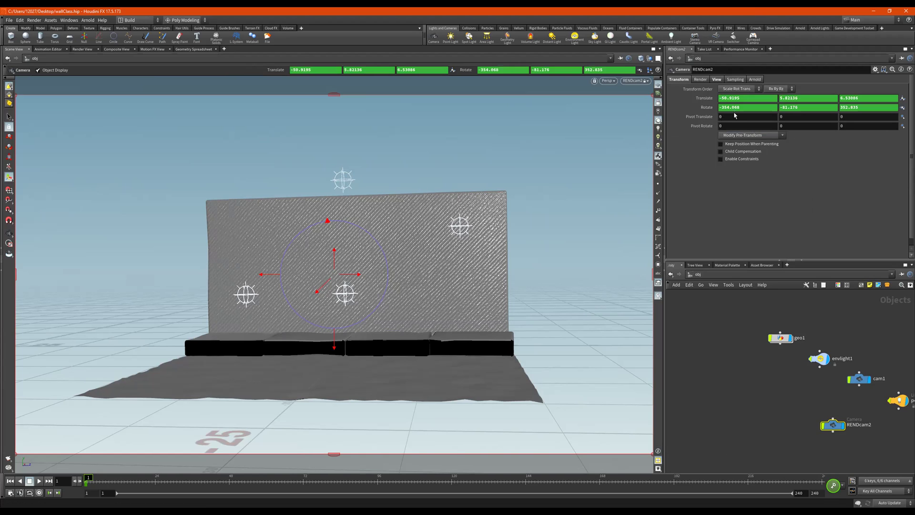
{"action": "left_click", "coordinate": [98, 485]}
{"action": "left_click_drag", "start_coordinate": [130, 485], "coordinate": [377, 485]}
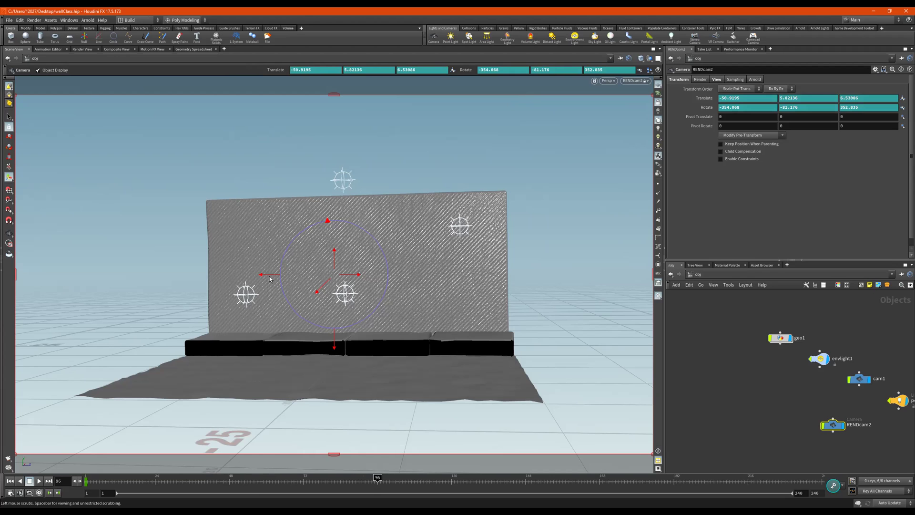
Slide RENDcam2 sideways along the wall and pan it back toward the wall at frame 96, reaching a Z translation of about -10.4
{"action": "left_click_drag", "start_coordinate": [276, 278], "coordinate": [253, 234]}
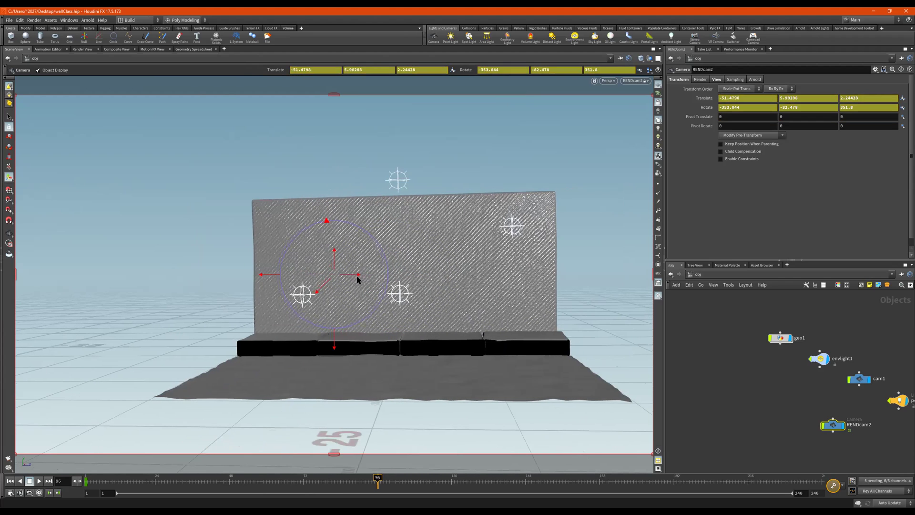
{"action": "left_click_drag", "start_coordinate": [353, 276], "coordinate": [19, 250]}
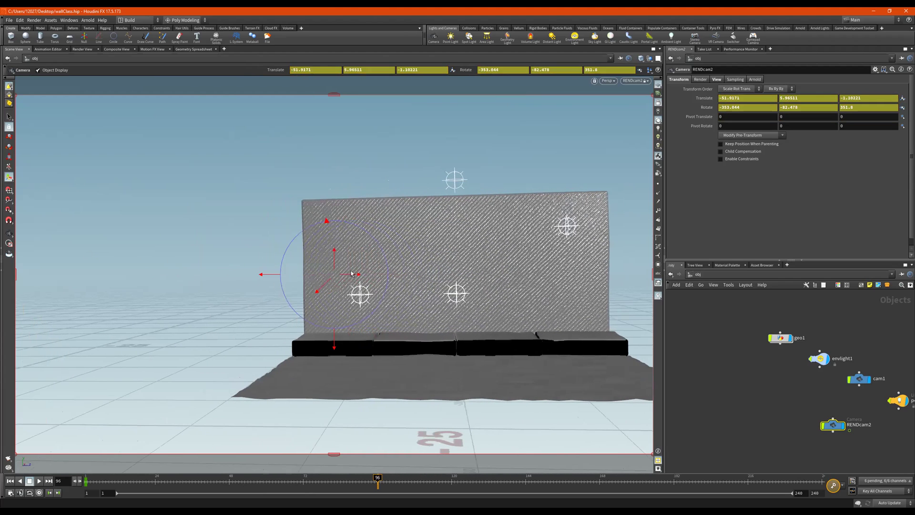
{"action": "middle_click_drag", "start_coordinate": [355, 277], "coordinate": [125, 252]}
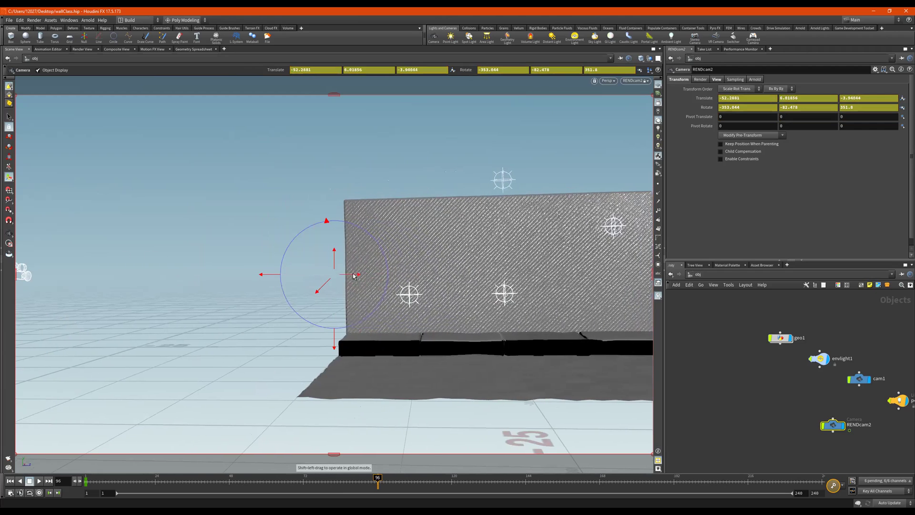
{"action": "middle_click_drag", "start_coordinate": [353, 275], "coordinate": [162, 244]}
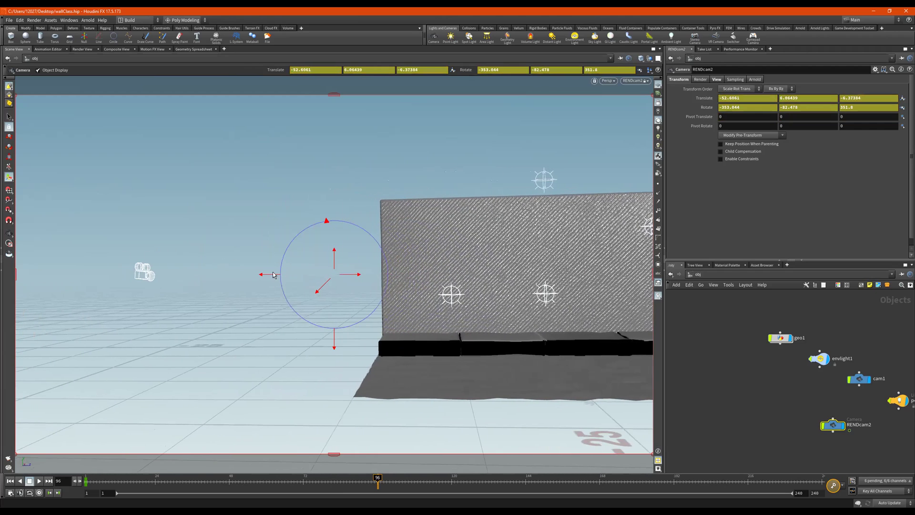
{"action": "left_click_drag", "start_coordinate": [274, 278], "coordinate": [217, 277]}
{"action": "middle_click_drag", "start_coordinate": [354, 276], "coordinate": [281, 267]}
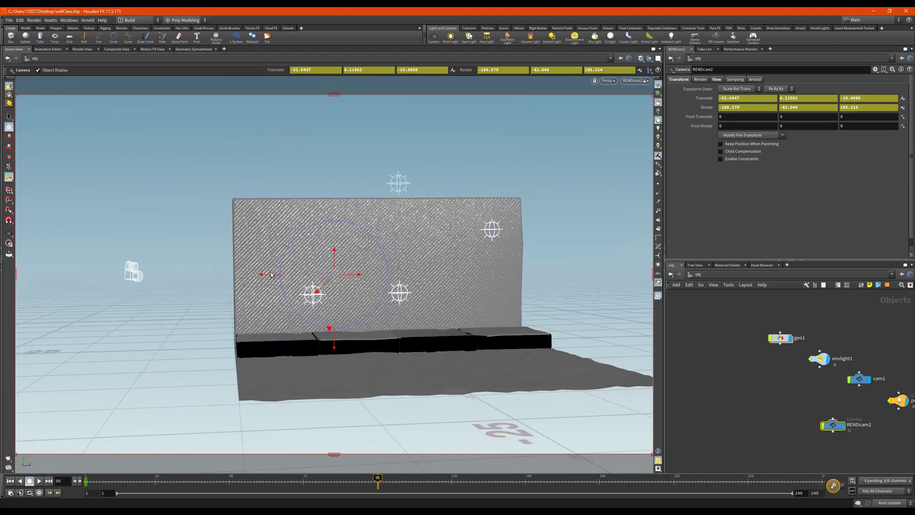
Pan, dolly back, lower and tilt RENDcam2 to about -56.2, 3.8, -13.6, and keyframe its Translate and Rotate channels at frame 96
{"action": "left_click_drag", "start_coordinate": [273, 277], "coordinate": [248, 330]}
{"action": "scroll", "coordinate": [248, 331], "scroll_direction": "down", "scroll_amount": 2}
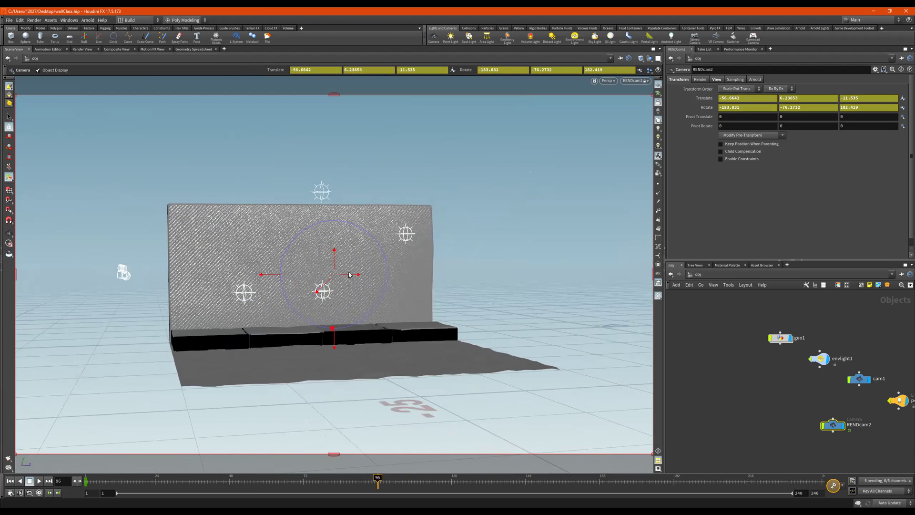
{"action": "left_click_drag", "start_coordinate": [352, 277], "coordinate": [181, 261]}
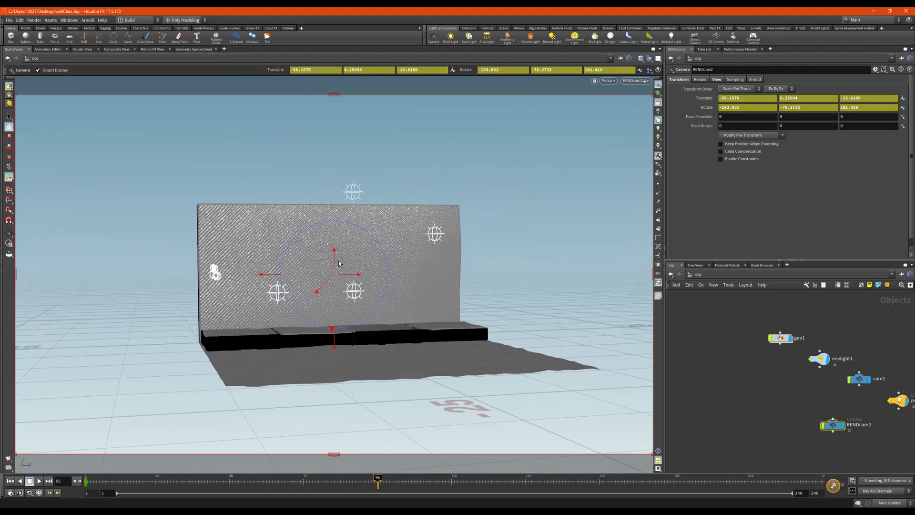
{"action": "left_click_drag", "start_coordinate": [337, 261], "coordinate": [334, 469]}
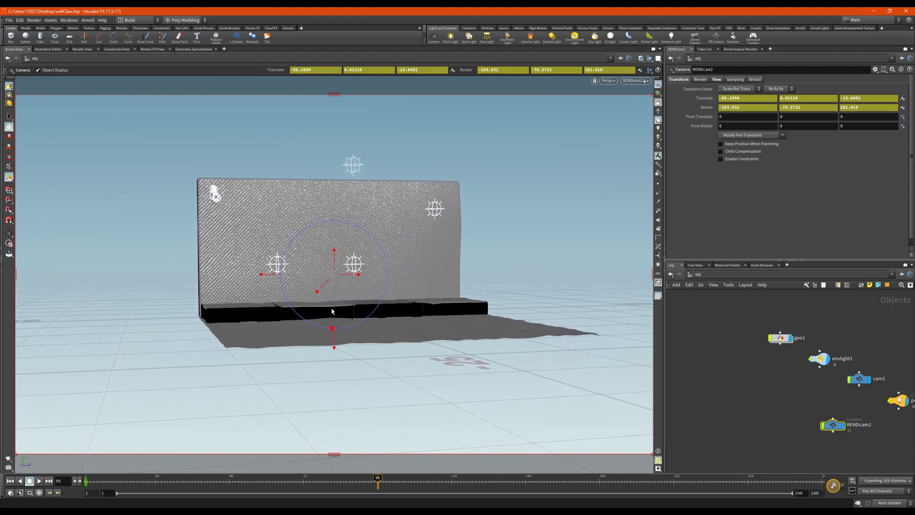
{"action": "mouse_move", "coordinate": [336, 341]}
{"action": "left_mouse_down"}
{"action": "mouse_move", "coordinate": [334, 259]}
{"action": "mouse_move", "coordinate": [342, 336]}
{"action": "left_mouse_up"}
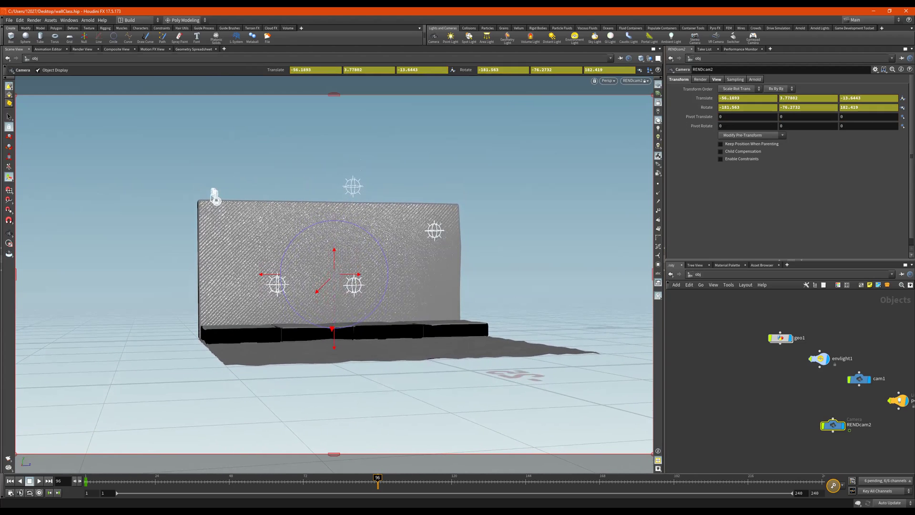
{"action": "left_click", "coordinate": [833, 485]}
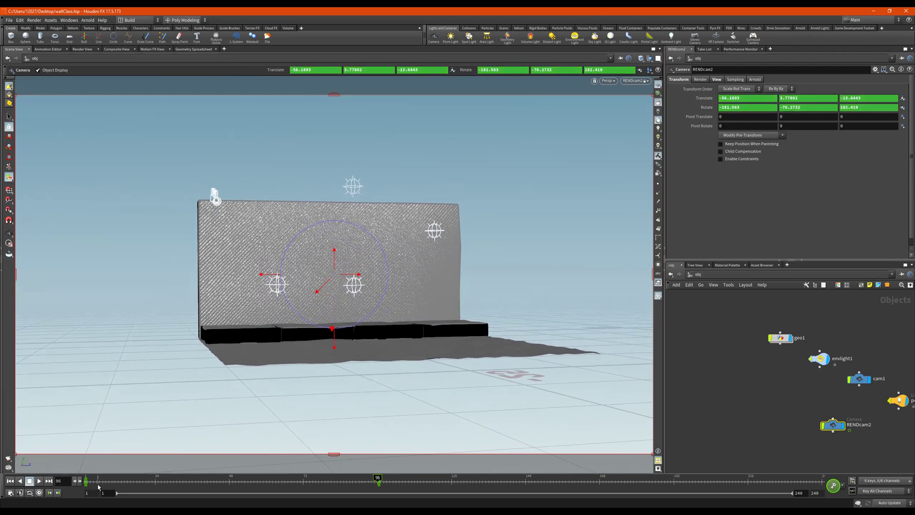
Preview RENDcam2's camera move by scrubbing and playing the timeline, and return to frame 1
{"action": "left_click_drag", "start_coordinate": [99, 486], "coordinate": [191, 483]}
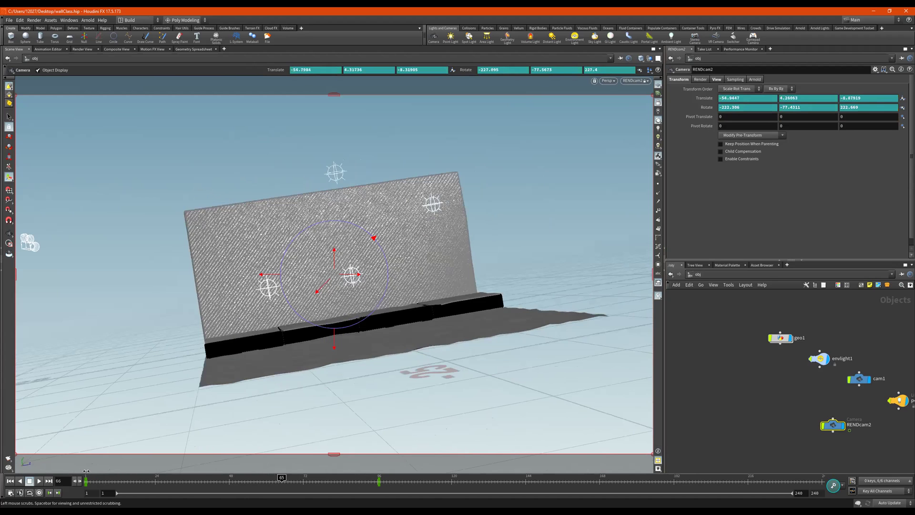
{"action": "left_click", "coordinate": [39, 481]}
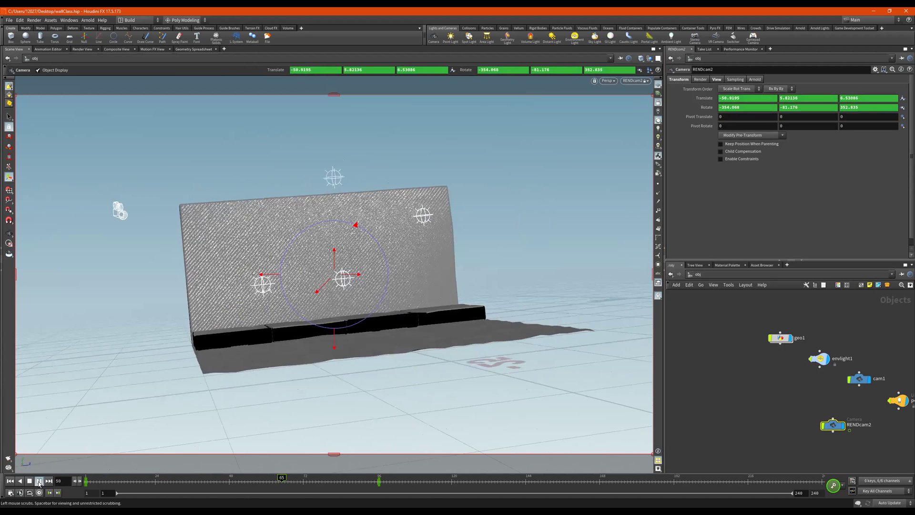
{"action": "left_click", "coordinate": [39, 483]}
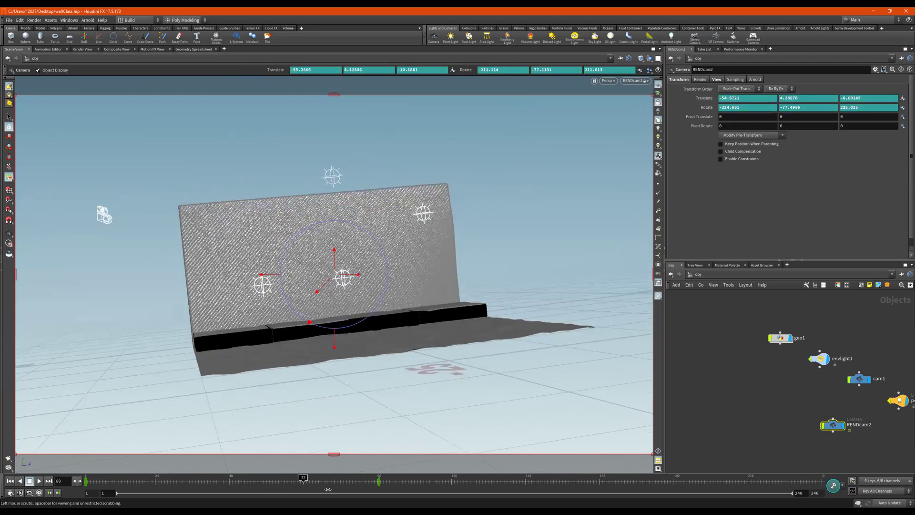
{"action": "mouse_move", "coordinate": [328, 490]}
{"action": "left_mouse_down"}
{"action": "mouse_move", "coordinate": [153, 482]}
{"action": "mouse_move", "coordinate": [315, 487]}
{"action": "left_mouse_up"}
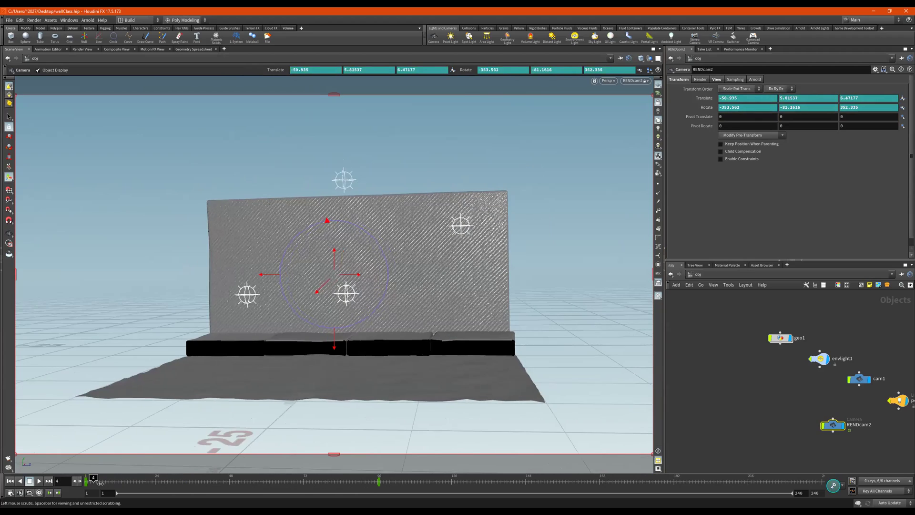
{"action": "mouse_move", "coordinate": [198, 483]}
{"action": "left_mouse_down"}
{"action": "mouse_move", "coordinate": [257, 490]}
{"action": "mouse_move", "coordinate": [79, 477]}
{"action": "mouse_move", "coordinate": [112, 465]}
{"action": "mouse_move", "coordinate": [38, 444]}
{"action": "left_mouse_up"}
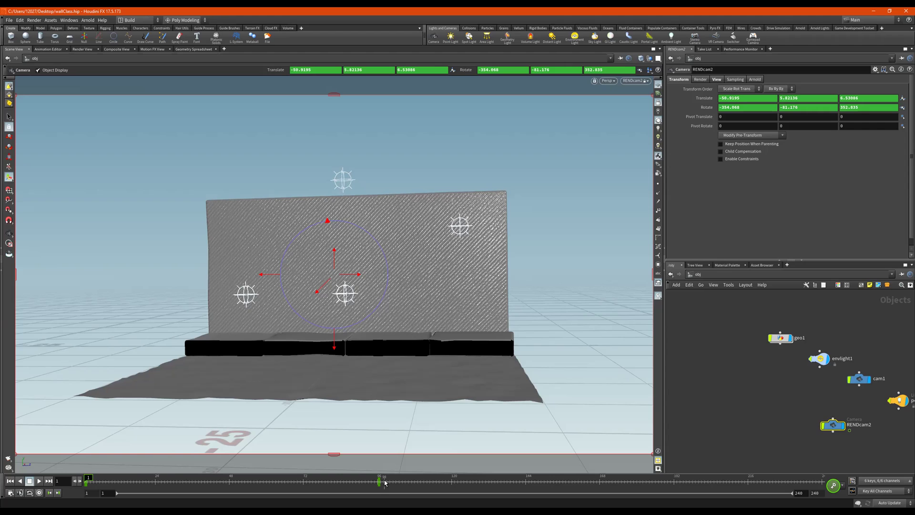
Step back and forth between RENDcam2's keyframes at frames 1 and 96, ending at frame 96
{"action": "left_click", "coordinate": [57, 494]}
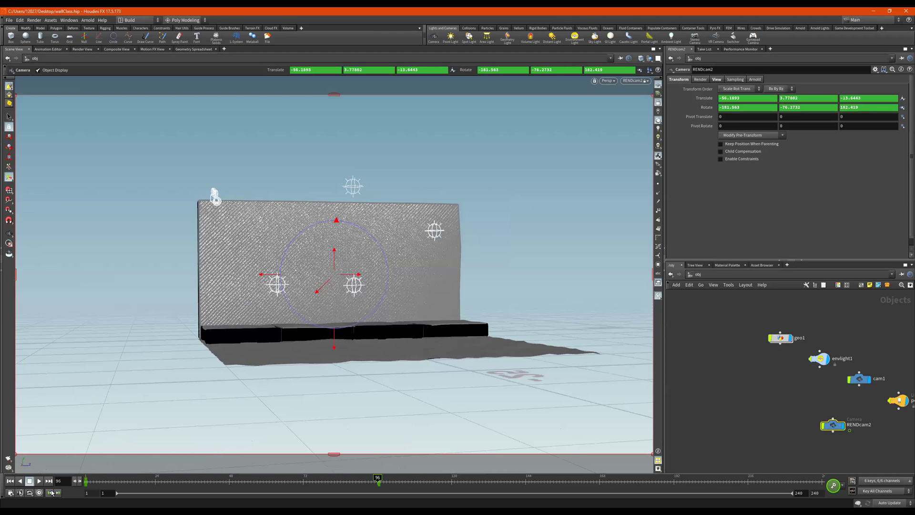
{"action": "left_click", "coordinate": [51, 492]}
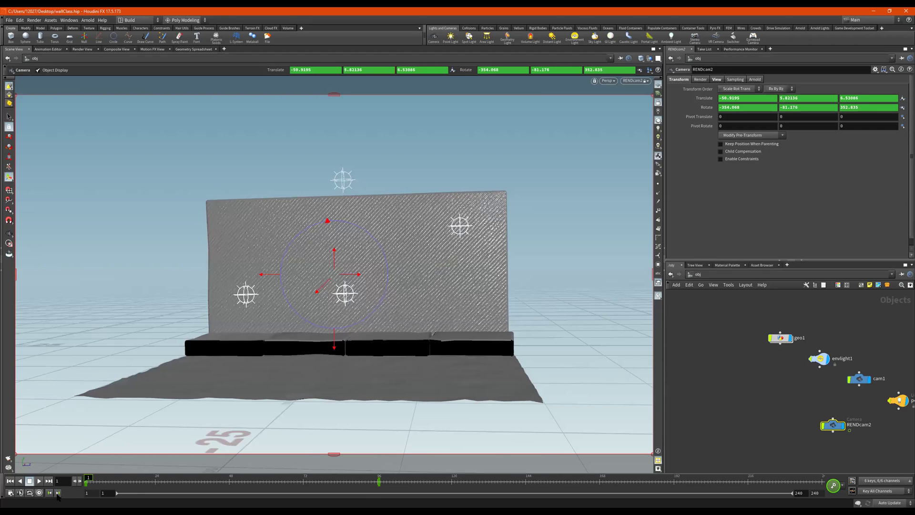
{"action": "left_click", "coordinate": [56, 494]}
{"action": "key", "text": "alt+Tab"}
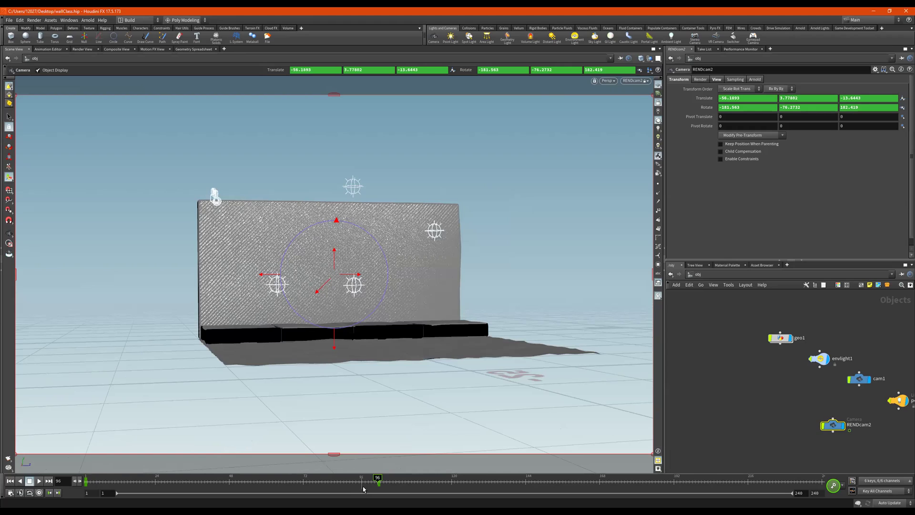
Delete RENDcam2's keyframes at frame 96, first directly and again through a timeline range selection, undoing each deletion
{"action": "right_click", "coordinate": [380, 486]}
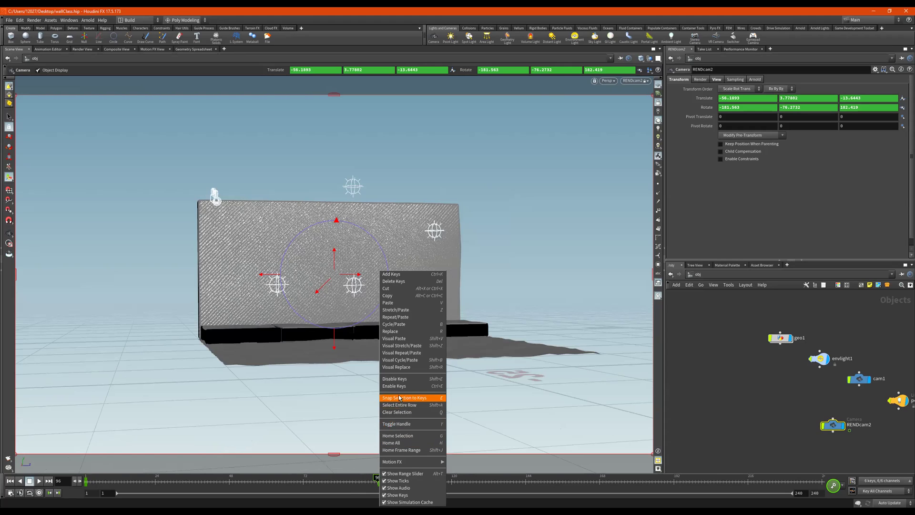
{"action": "left_click", "coordinate": [403, 282]}
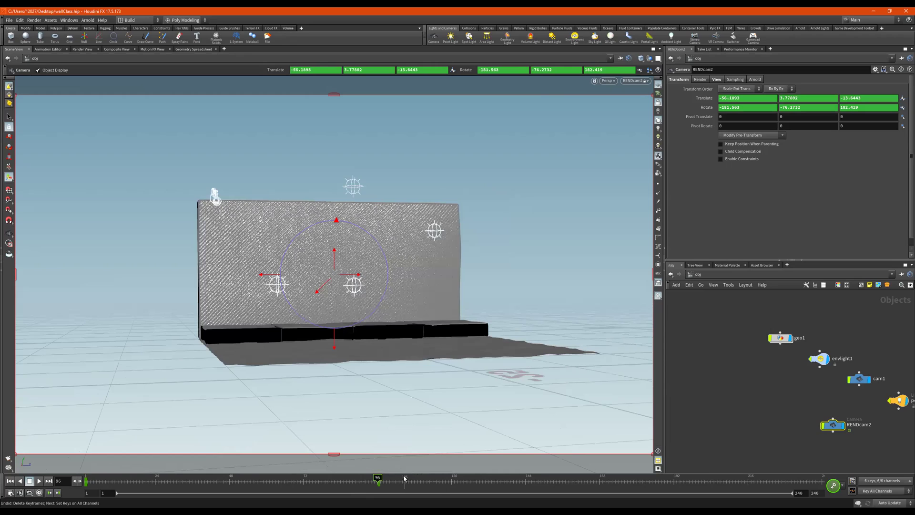
{"action": "left_click_drag", "start_coordinate": [401, 487], "coordinate": [360, 488], "text": "shift"}
{"action": "key", "text": "Delete"}
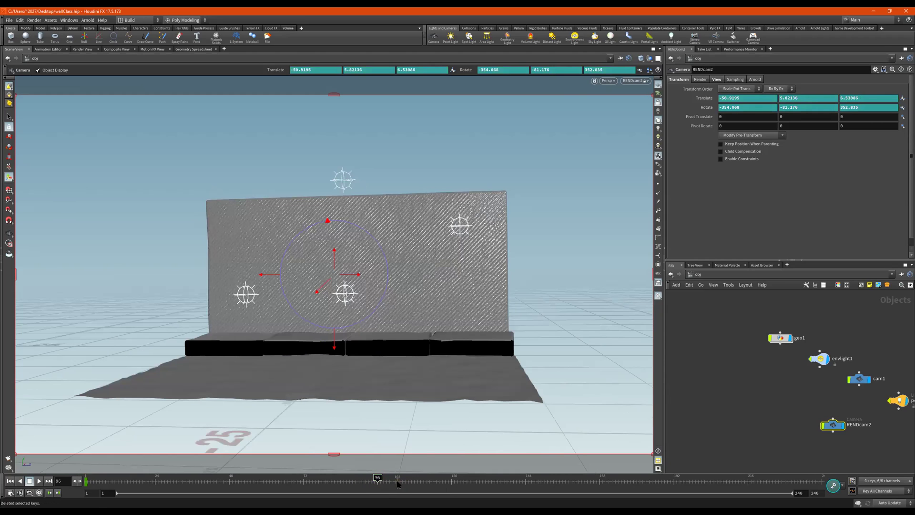
{"action": "key", "text": "ctrl+z"}
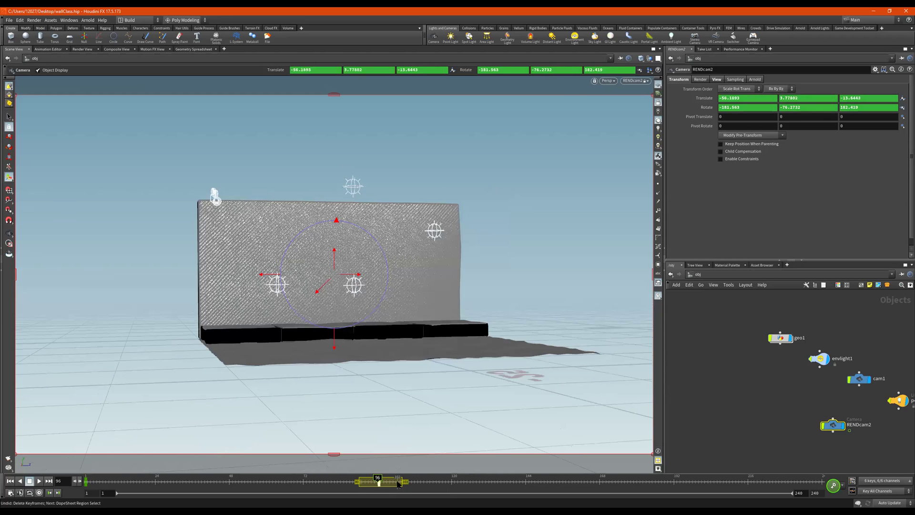
View RENDcam2's Translate curves in the Animation Editor and close the editor
{"action": "left_click", "coordinate": [706, 99], "text": "shift"}
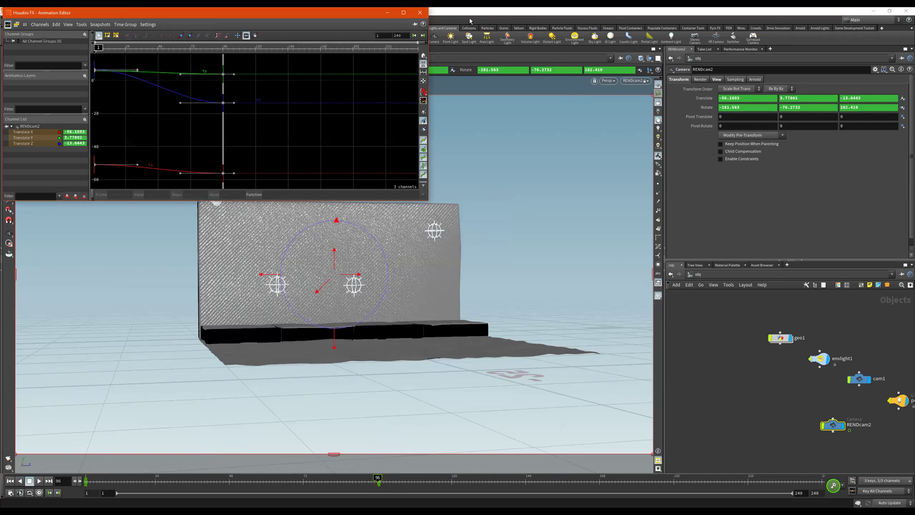
{"action": "left_click", "coordinate": [420, 13]}
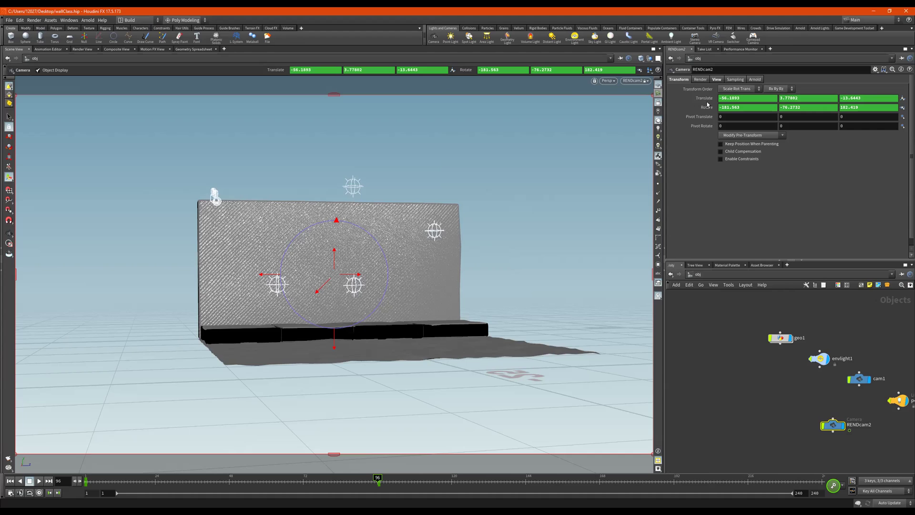
Reopen RENDcam2's Translate curves in the Animation Editor, reposition the editor window and close it
{"action": "left_click", "coordinate": [708, 99], "text": "shift"}
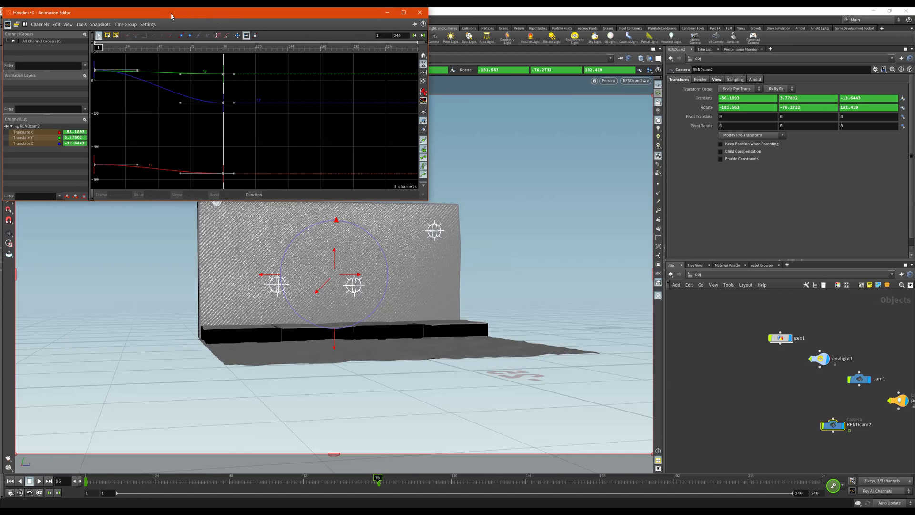
{"action": "left_click_drag", "start_coordinate": [179, 13], "coordinate": [235, 103]}
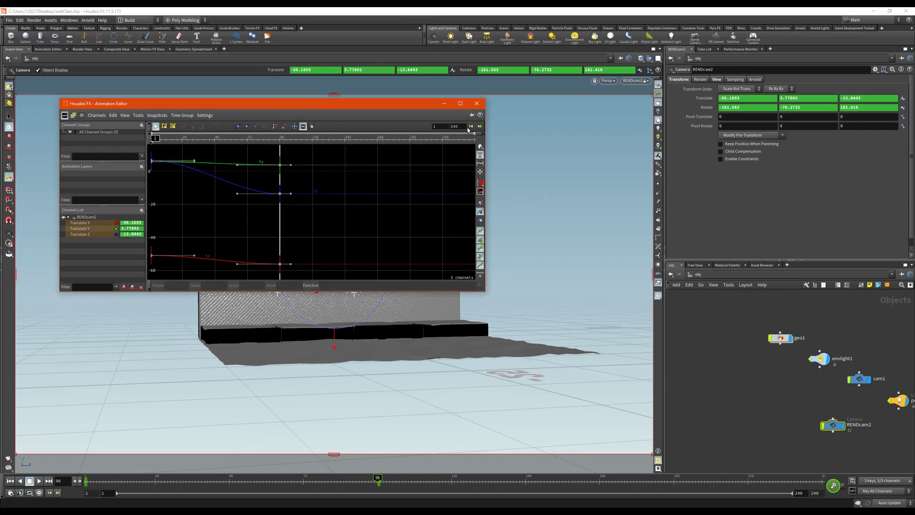
{"action": "left_click", "coordinate": [477, 103]}
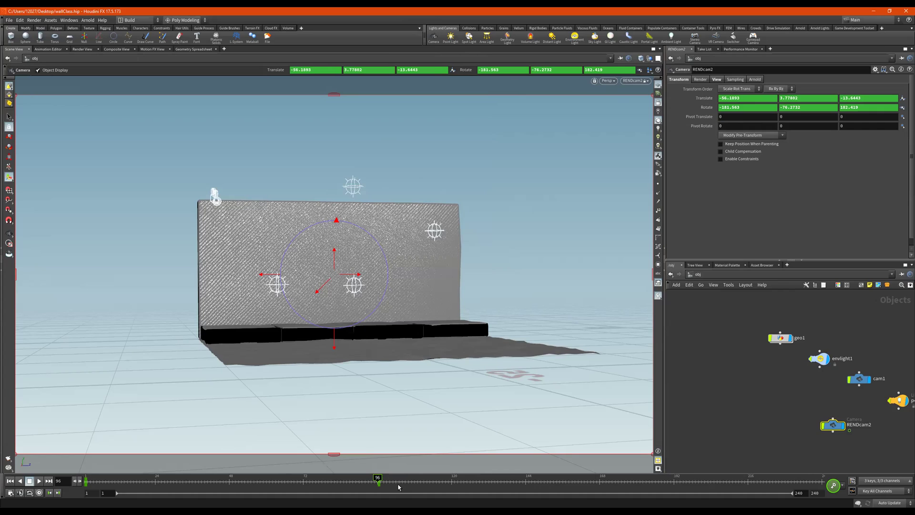
Delete RENDcam2's Translate keyframes across frames 1 to 96, shift the camera sideways and go back to frame 1
{"action": "left_click_drag", "start_coordinate": [399, 487], "coordinate": [86, 482], "text": "shift"}
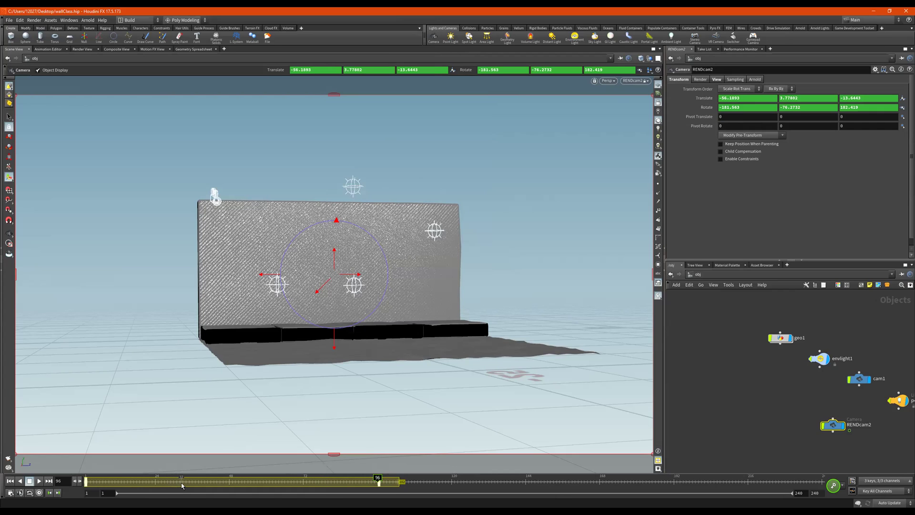
{"action": "key", "text": "Delete"}
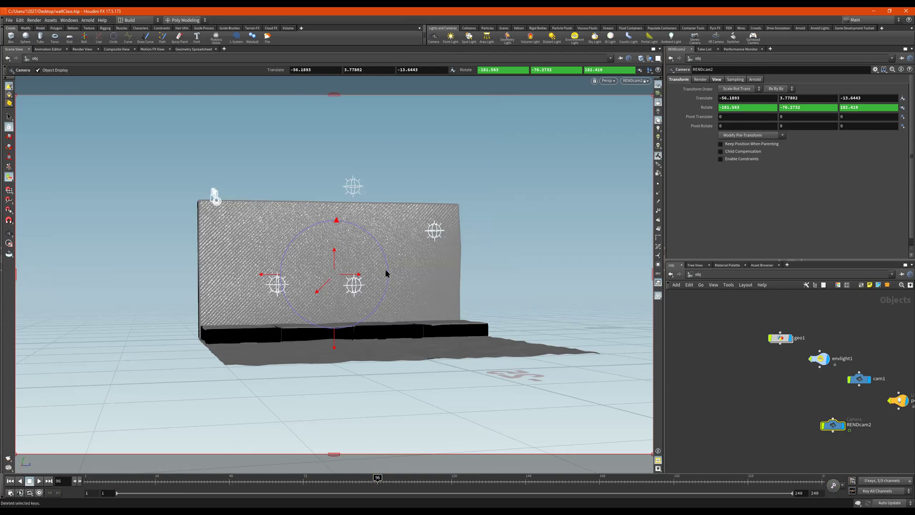
{"action": "left_click_drag", "start_coordinate": [355, 276], "coordinate": [81, 318]}
{"action": "left_click_drag", "start_coordinate": [105, 482], "coordinate": [58, 483]}
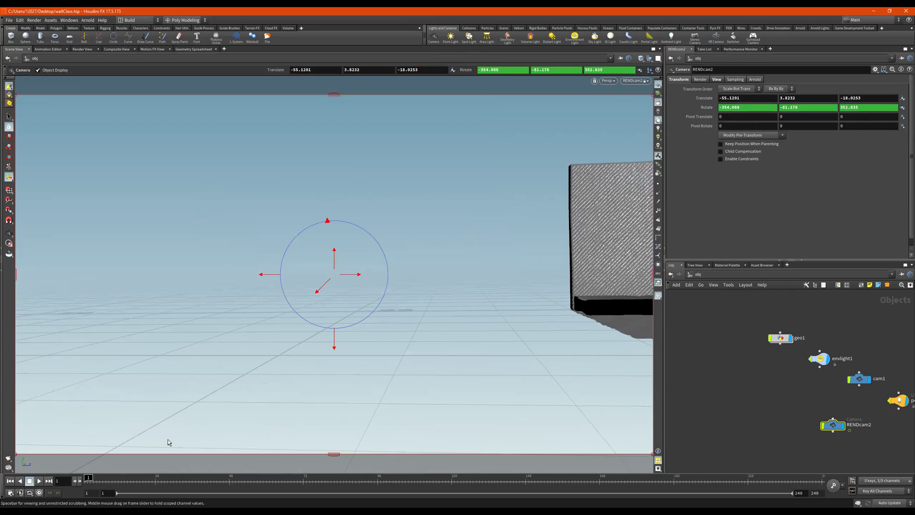
Remove the keyframe animation from RENDcam2's Rotate parameter, starting with the keyframe at frame 1
{"action": "left_click", "coordinate": [700, 109], "text": "ctrl"}
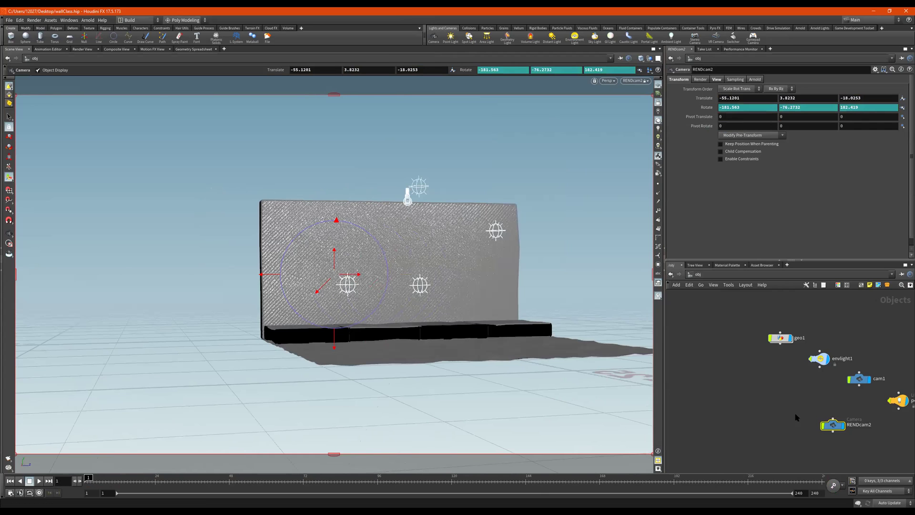
{"action": "left_click", "coordinate": [711, 108]}
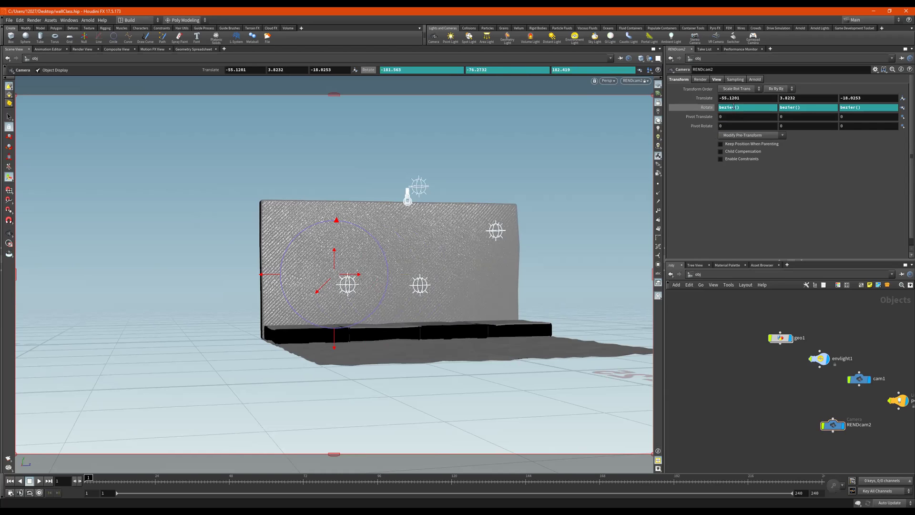
{"action": "left_click", "coordinate": [711, 109]}
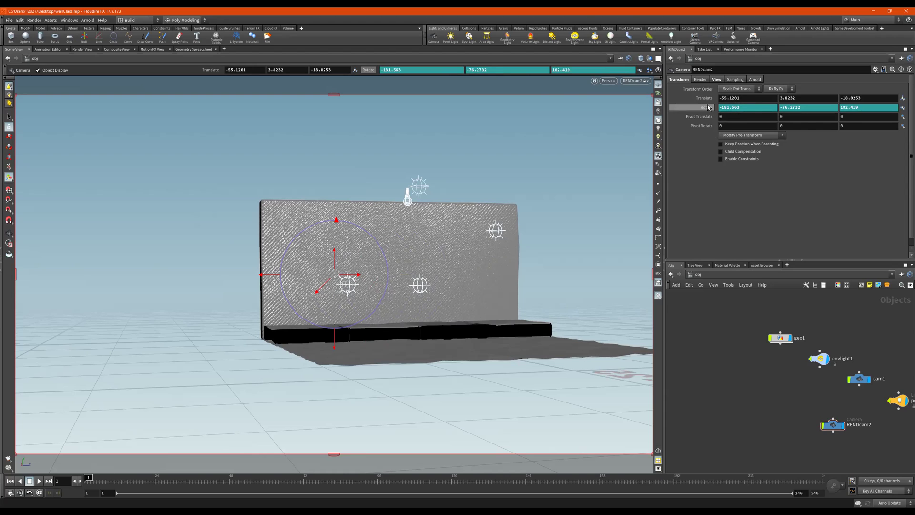
{"action": "right_click", "coordinate": [710, 110]}
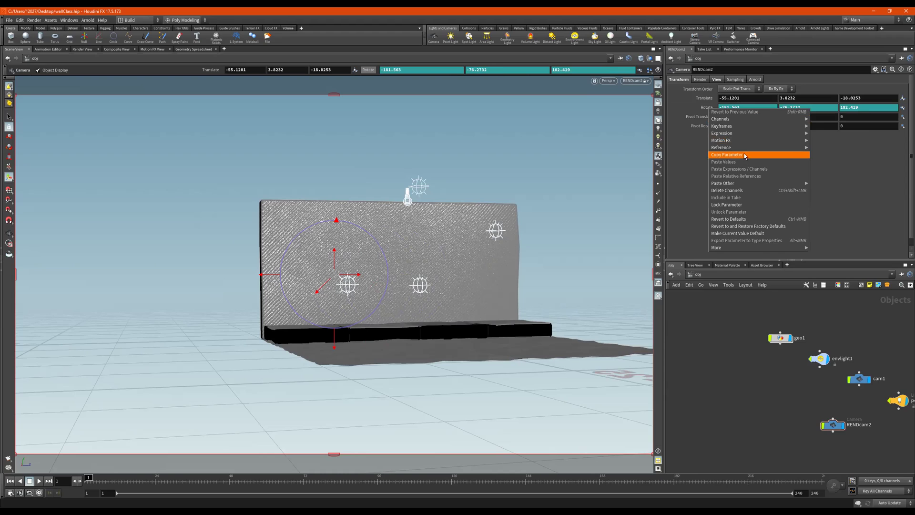
{"action": "mouse_move", "coordinate": [786, 126]}
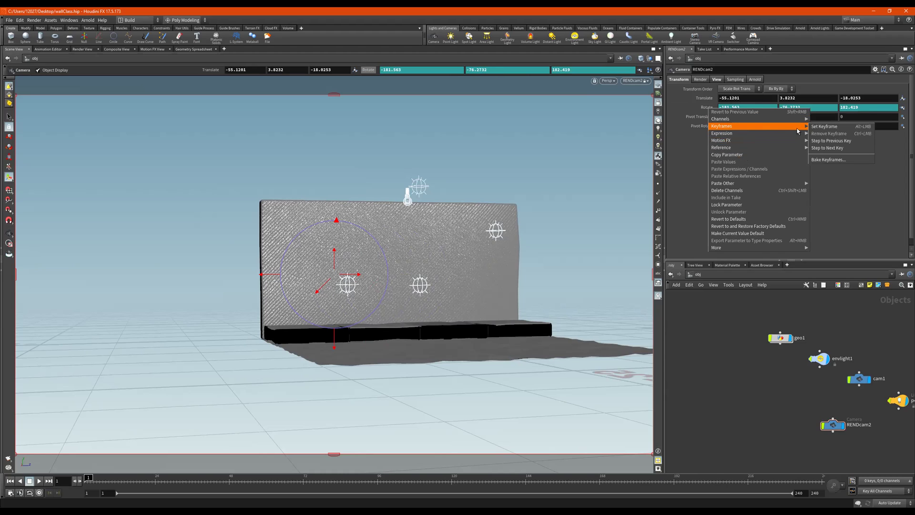
{"action": "left_click", "coordinate": [825, 127]}
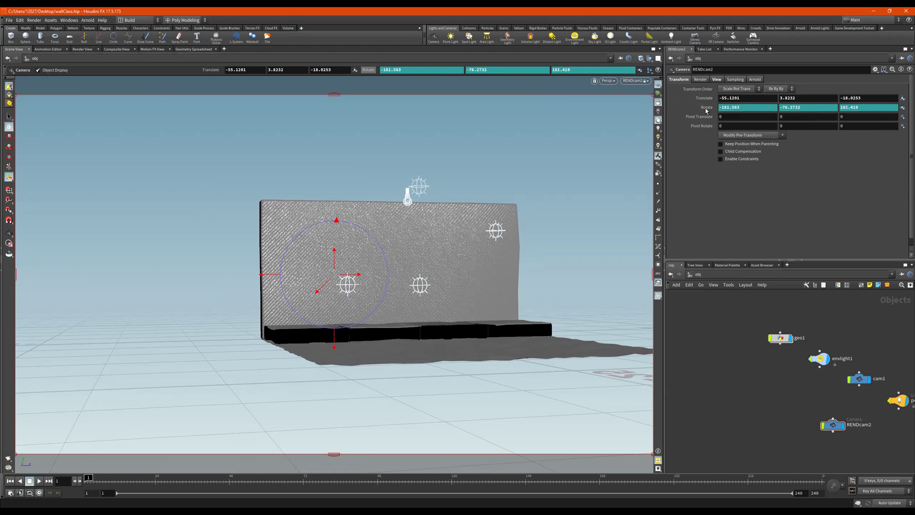
Select RENDcam2 and keyframe its Translate and Rotate at frame 1
{"action": "left_click_drag", "start_coordinate": [757, 409], "coordinate": [846, 441]}
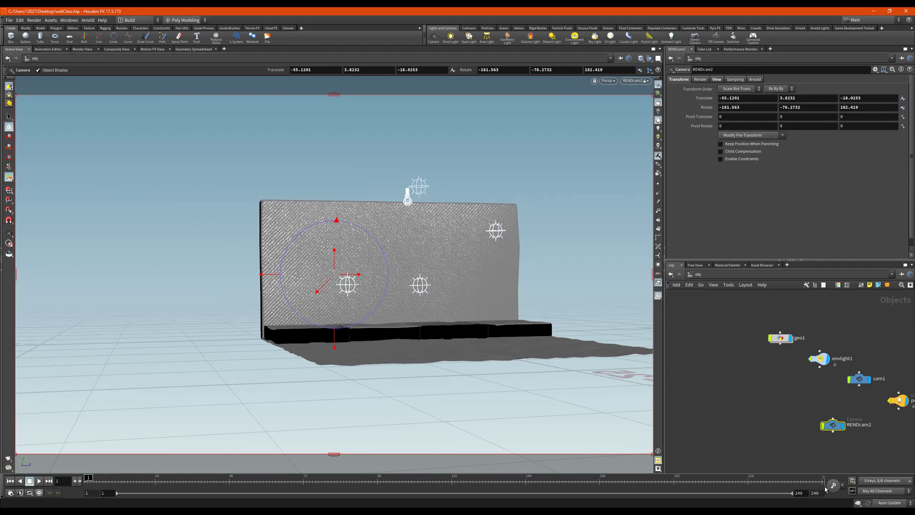
{"action": "left_click", "coordinate": [706, 98], "text": "alt"}
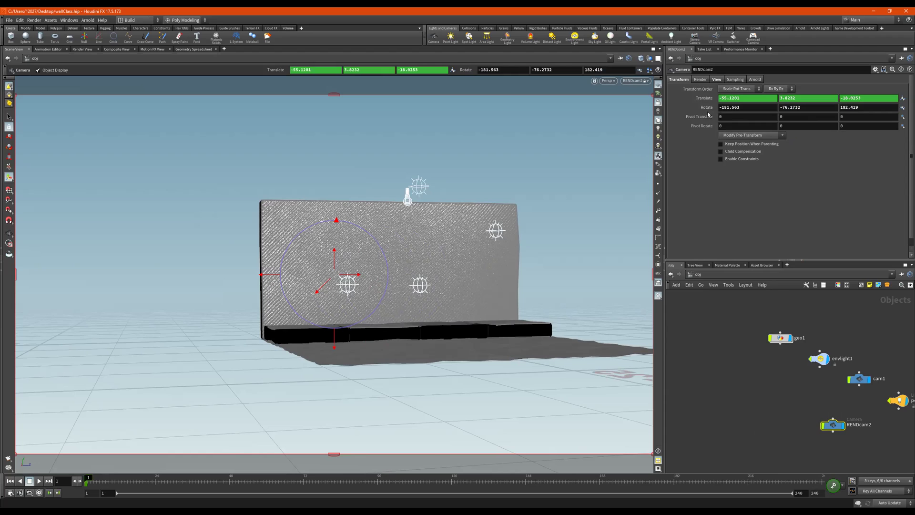
{"action": "left_click", "coordinate": [707, 107], "text": "alt"}
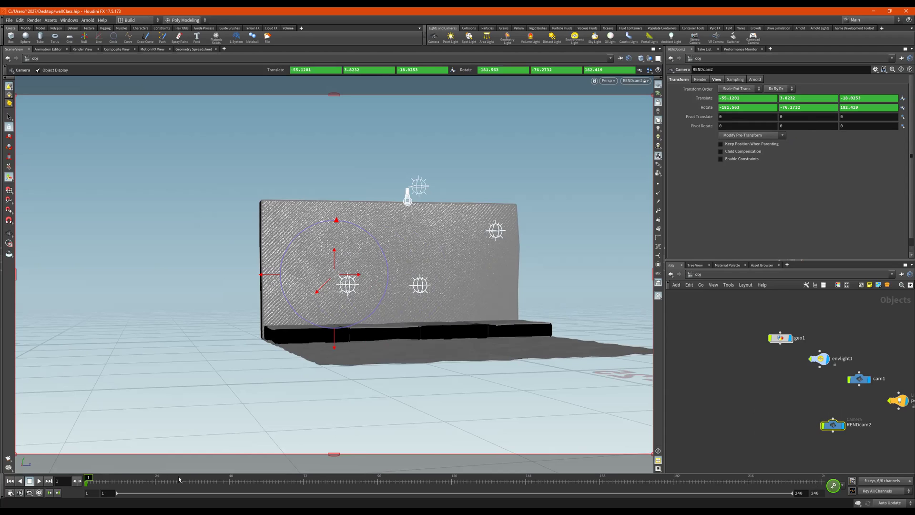
At frame 96, move RENDcam2 sideways and upward, turn it to center the wall, and keyframe Rotate and Translate
{"action": "left_click", "coordinate": [378, 479]}
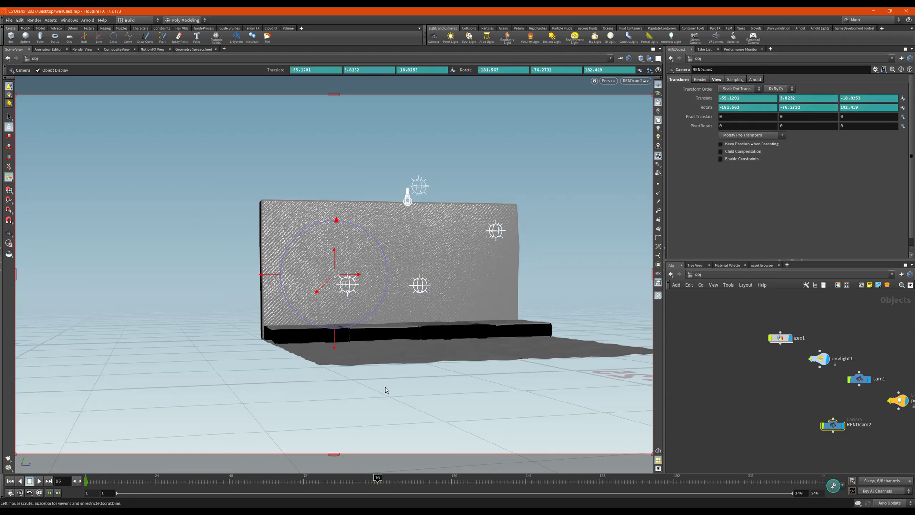
{"action": "middle_click_drag", "start_coordinate": [352, 279], "coordinate": [17, 196]}
{"action": "left_click_drag", "start_coordinate": [880, 191], "coordinate": [863, 193]}
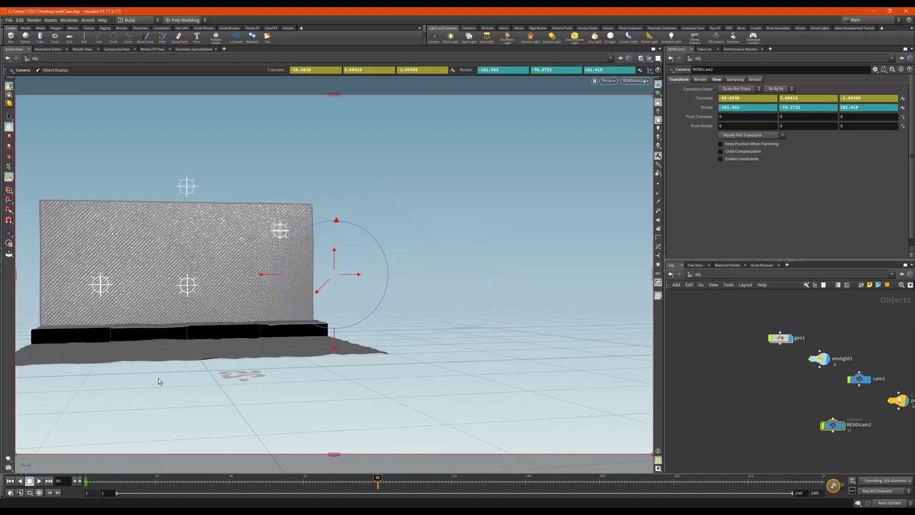
{"action": "left_click_drag", "start_coordinate": [274, 278], "coordinate": [125, 278]}
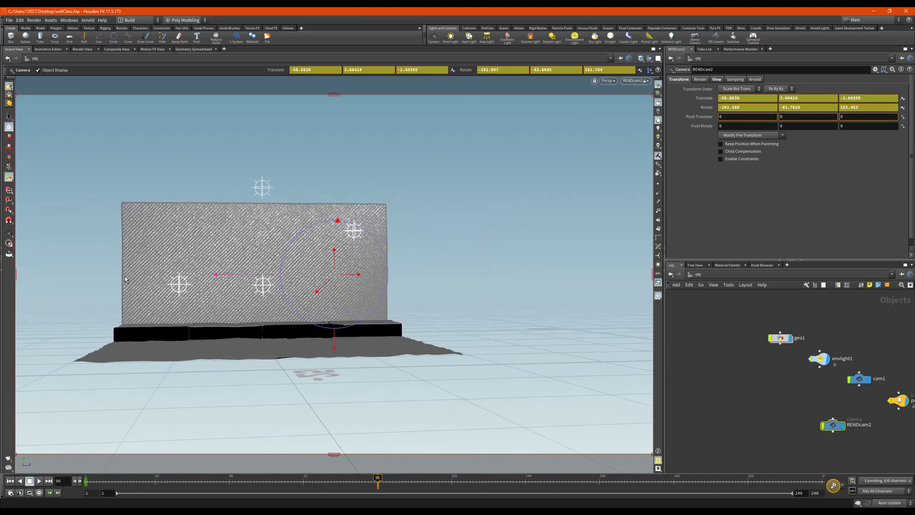
{"action": "left_click_drag", "start_coordinate": [347, 276], "coordinate": [743, 288]}
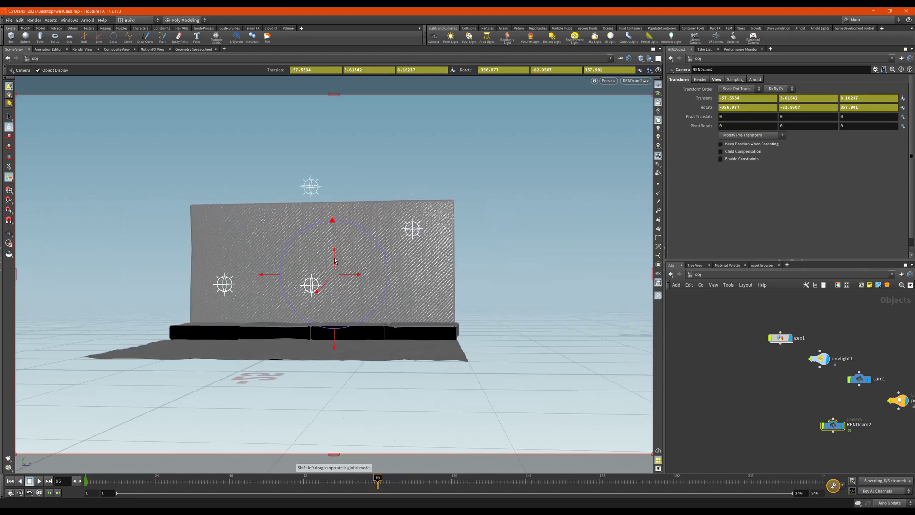
{"action": "left_click_drag", "start_coordinate": [335, 260], "coordinate": [328, 4]}
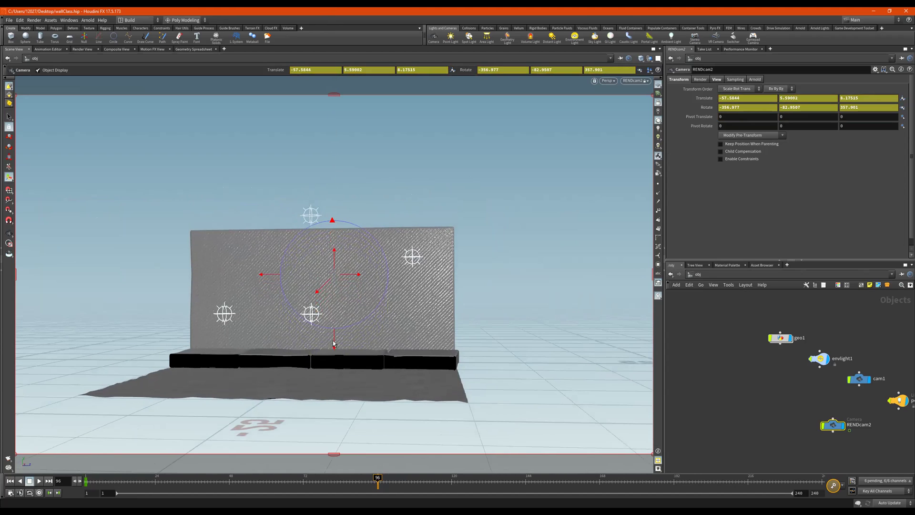
{"action": "left_click_drag", "start_coordinate": [334, 344], "coordinate": [334, 362]}
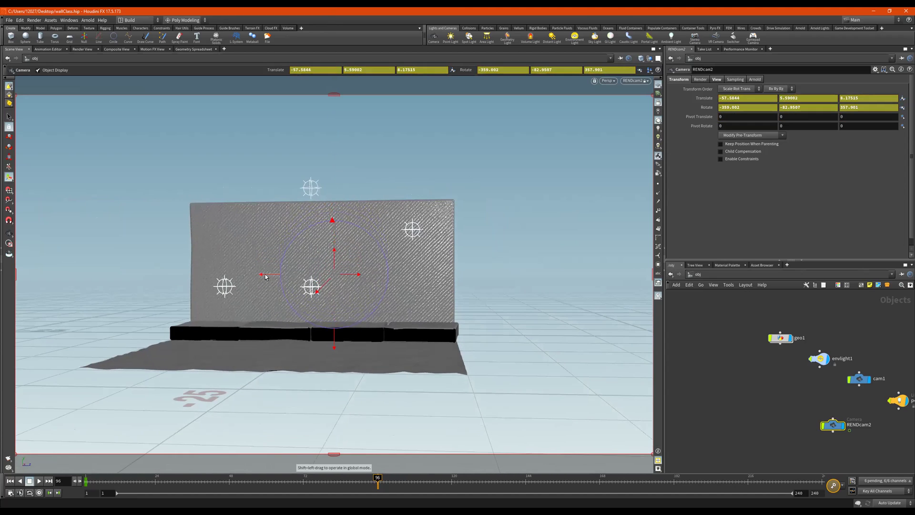
{"action": "left_click_drag", "start_coordinate": [266, 278], "coordinate": [551, 220]}
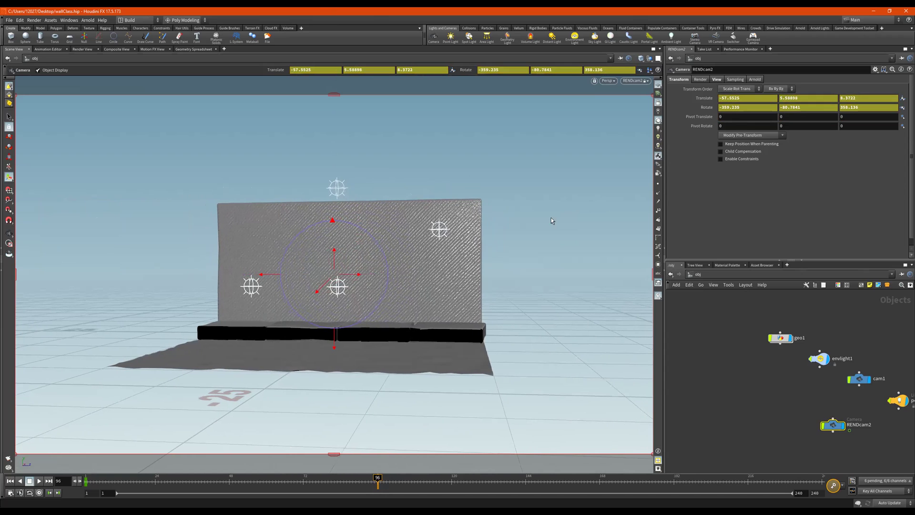
{"action": "left_click", "coordinate": [706, 109], "text": "alt"}
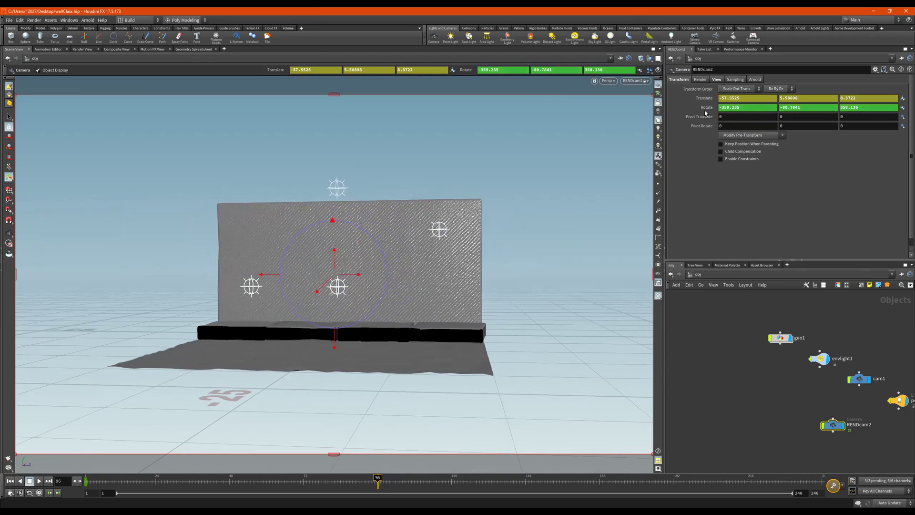
{"action": "left_click", "coordinate": [704, 98], "text": "alt"}
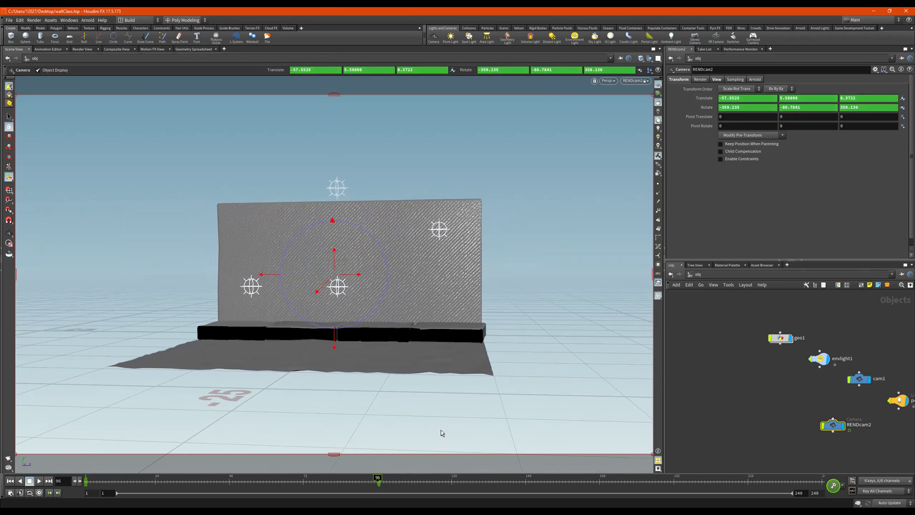
Scrub the timeline between frames 1 and 96 to check how RENDcam2 moves and rotates
{"action": "left_click_drag", "start_coordinate": [378, 482], "coordinate": [223, 482]}
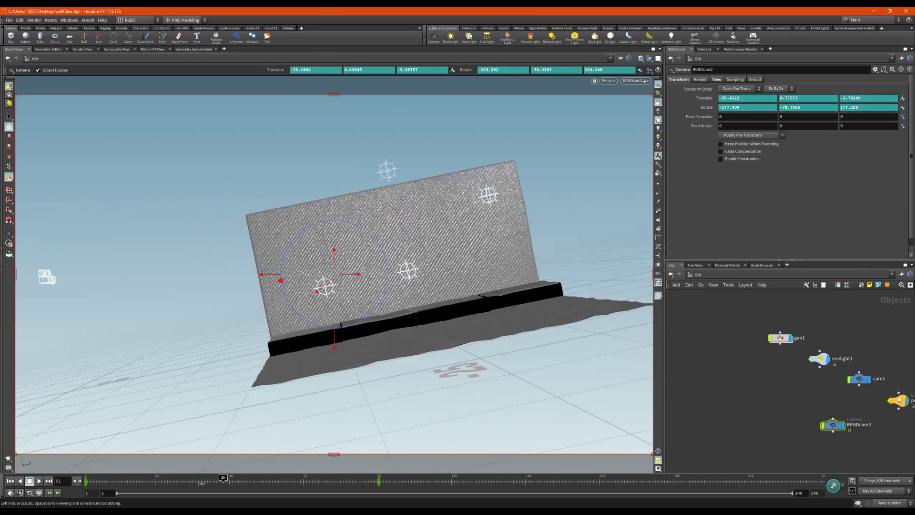
{"action": "left_click_drag", "start_coordinate": [131, 483], "coordinate": [253, 474]}
{"action": "left_click_drag", "start_coordinate": [121, 468], "coordinate": [191, 460]}
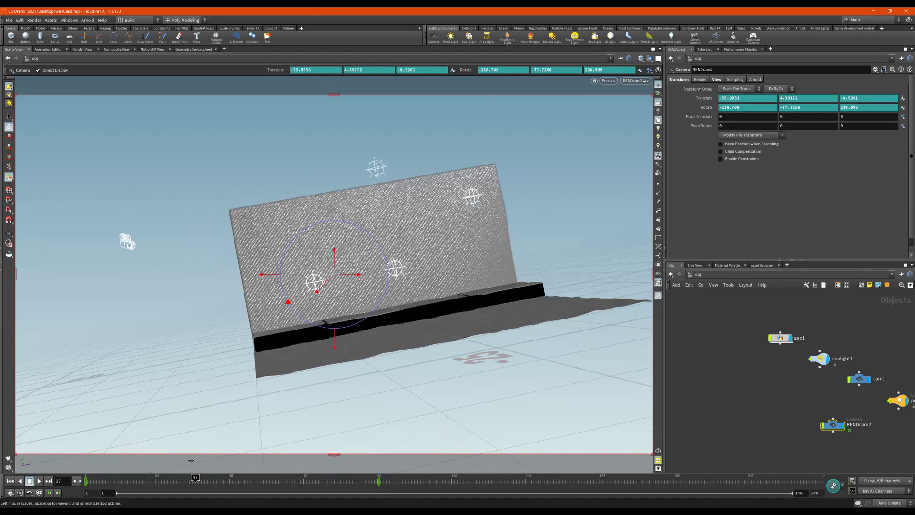
Delete the RENDcam2 node from the object network
{"action": "middle_click_drag", "start_coordinate": [775, 407], "coordinate": [688, 405]}
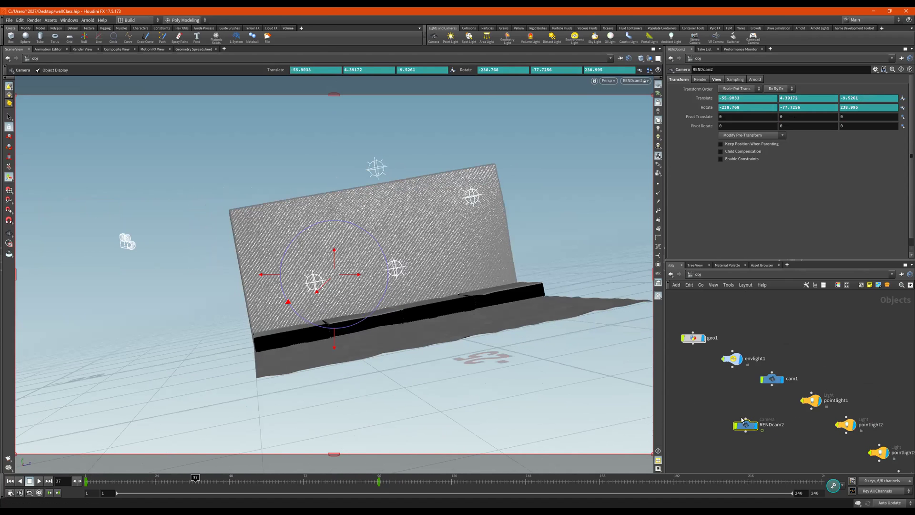
{"action": "left_click_drag", "start_coordinate": [699, 408], "coordinate": [786, 437]}
{"action": "key", "text": "Delete"}
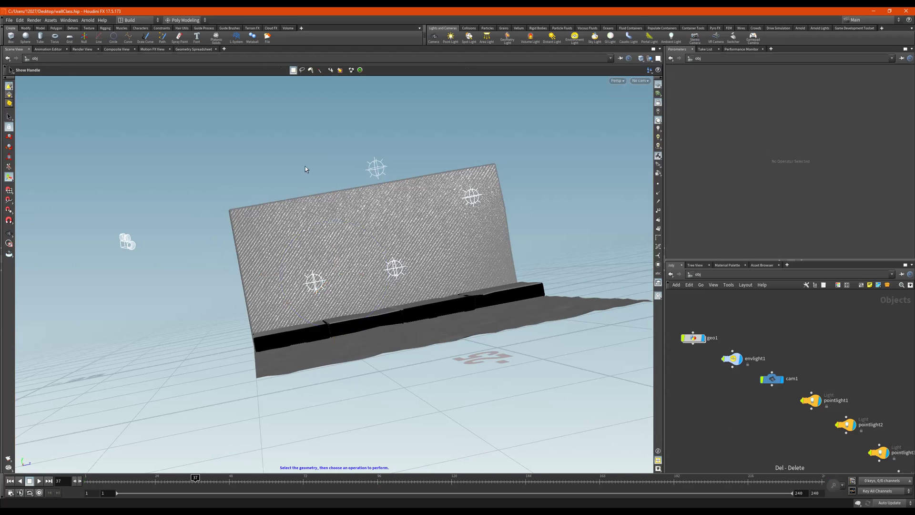
Create a camera from a frontal view of the wall and reposition it to about Translate -53.8, 6.6, -19.3 and Rotate -3.9, -111.2, 0.44
{"action": "left_click_drag", "start_coordinate": [558, 268], "coordinate": [517, 203], "text": "alt"}
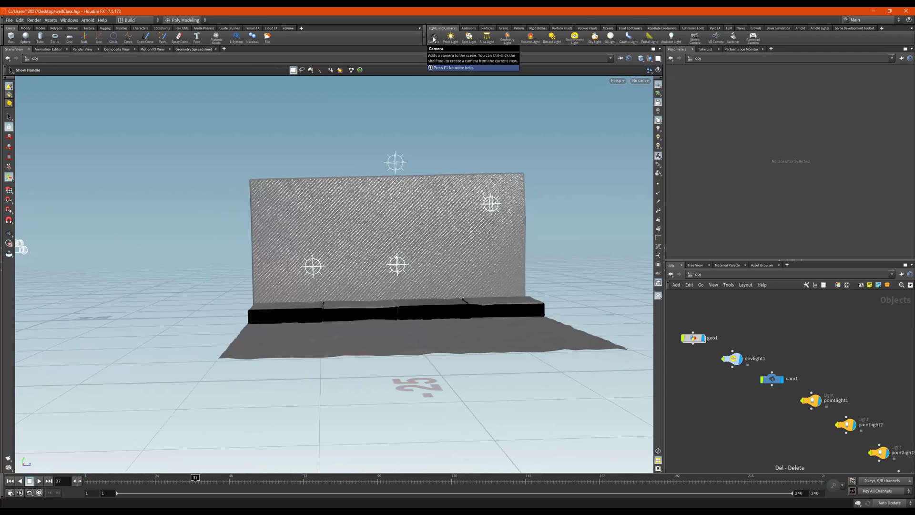
{"action": "left_click", "coordinate": [433, 39], "text": "ctrl"}
{"action": "left_click_drag", "start_coordinate": [347, 274], "coordinate": [135, 220]}
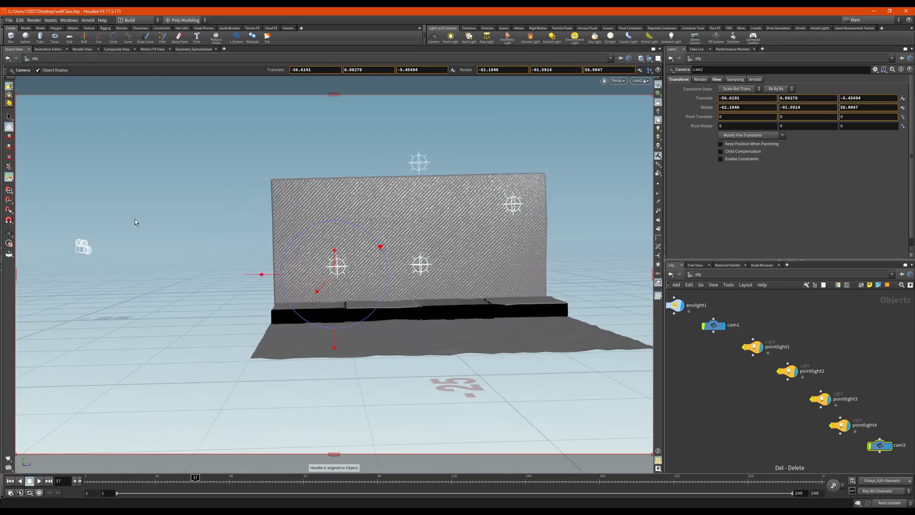
{"action": "left_click_drag", "start_coordinate": [335, 230], "coordinate": [335, 224]}
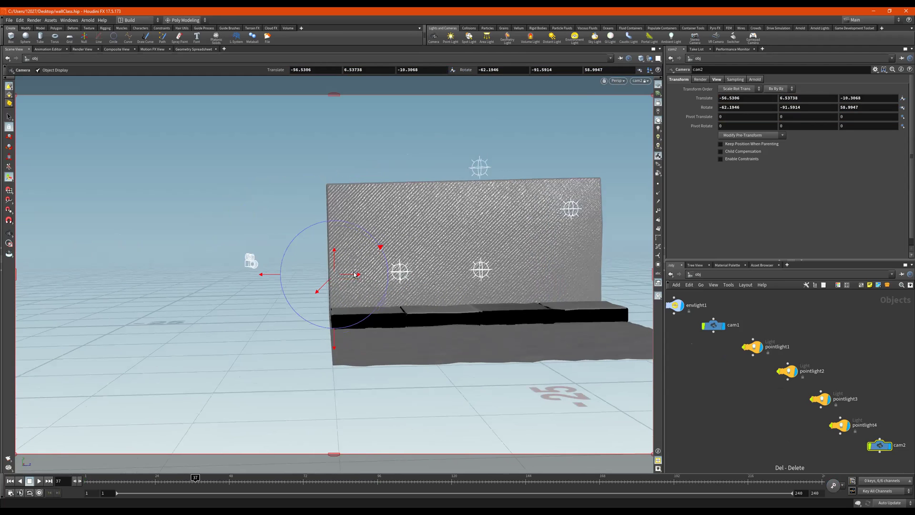
{"action": "left_click_drag", "start_coordinate": [270, 275], "coordinate": [2, 251]}
{"action": "left_click_drag", "start_coordinate": [284, 273], "coordinate": [166, 252]}
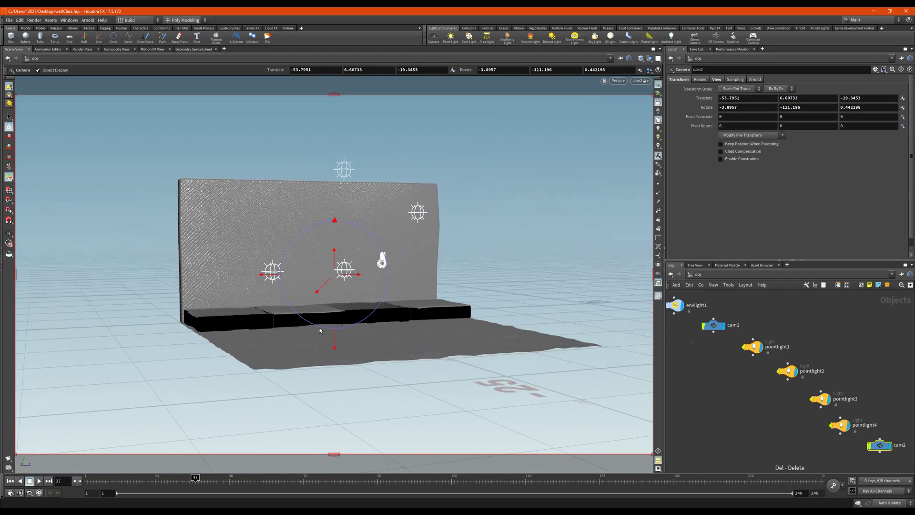
Move the cam2 node clear of the lights in the network and keyframe its Translate and Rotate at frame 1
{"action": "left_click_drag", "start_coordinate": [120, 487], "coordinate": [55, 484]}
{"action": "left_click_drag", "start_coordinate": [880, 446], "coordinate": [708, 405]}
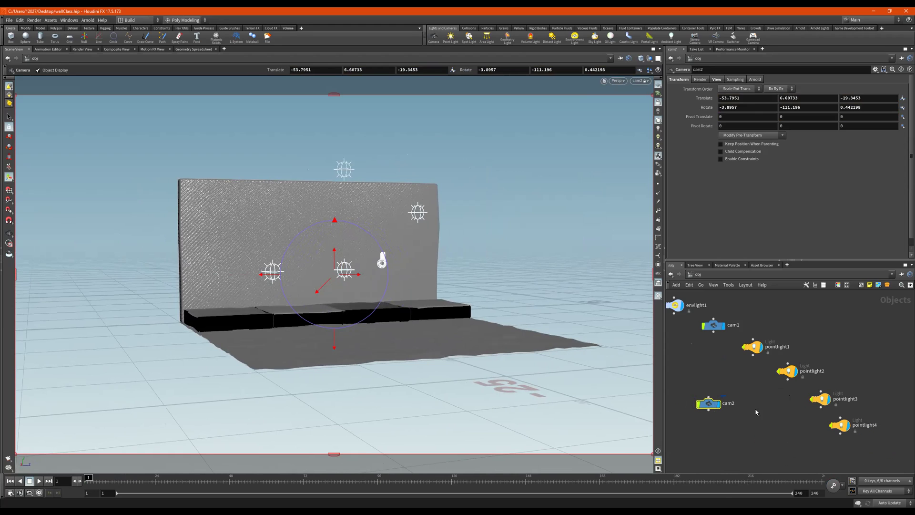
{"action": "left_click", "coordinate": [705, 101], "text": "alt"}
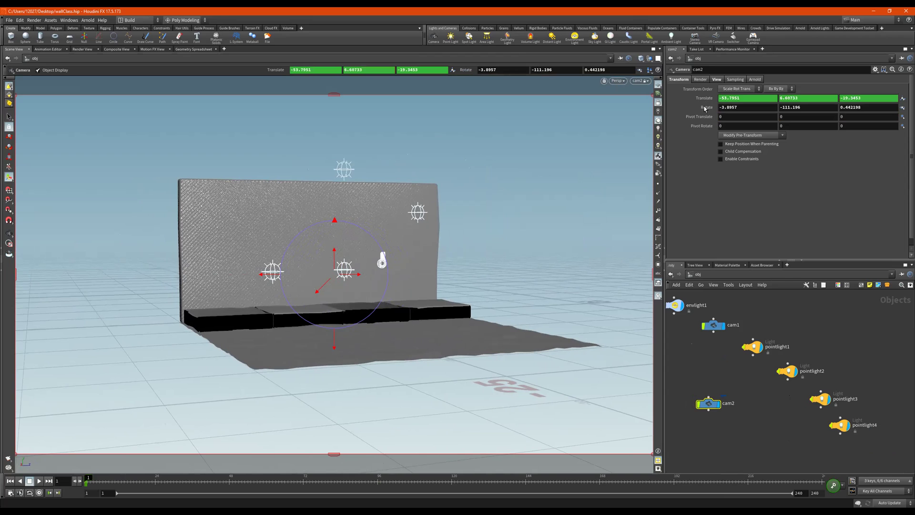
{"action": "left_click", "coordinate": [704, 107], "text": "alt"}
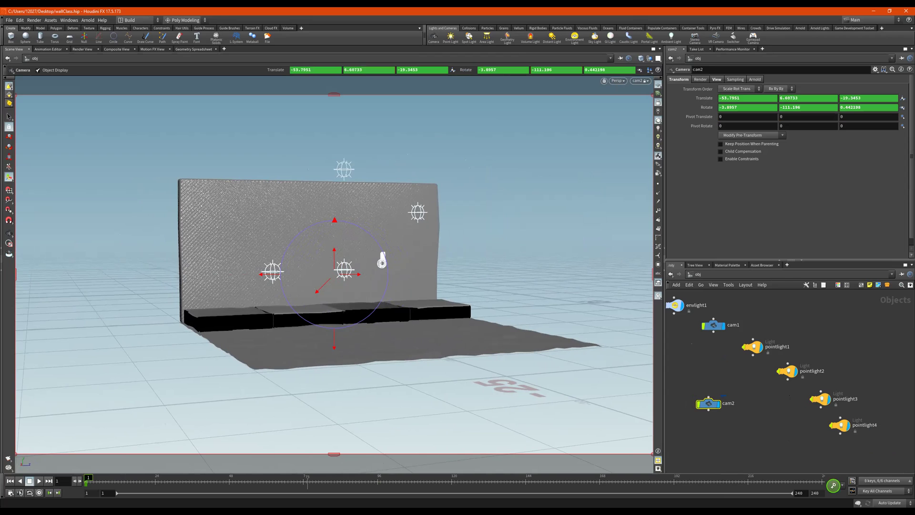
At frame 96, reposition cam2 to about Translate -57.9, 6.3, 3.9 and Rotate 28.1, -87.0, -31.3, and keyframe both
{"action": "left_click", "coordinate": [378, 481]}
{"action": "left_click_drag", "start_coordinate": [344, 276], "coordinate": [834, 218]}
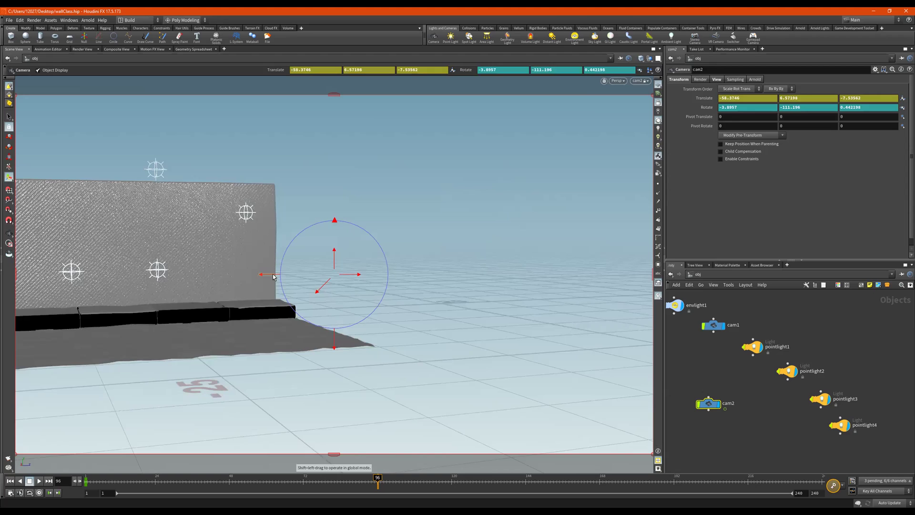
{"action": "left_click_drag", "start_coordinate": [273, 276], "coordinate": [104, 286]}
{"action": "left_click_drag", "start_coordinate": [349, 279], "coordinate": [504, 278]}
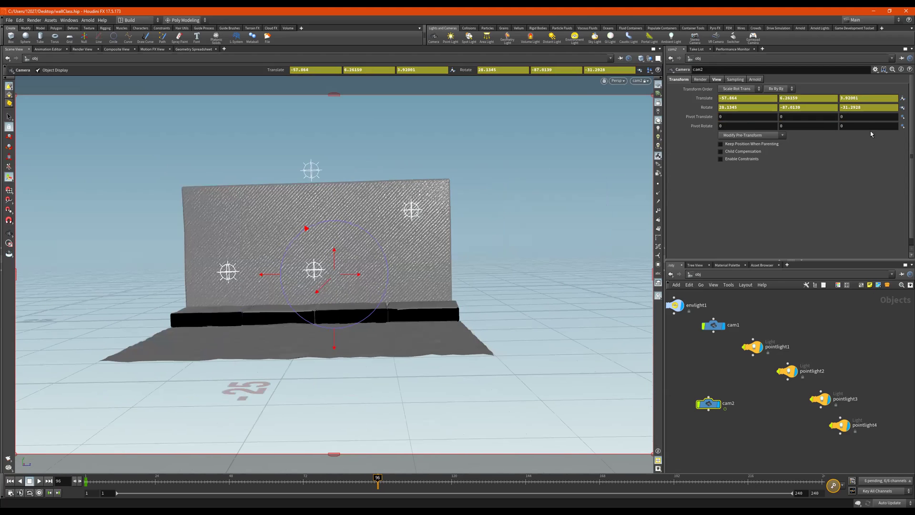
{"action": "left_click", "coordinate": [710, 107], "text": "alt"}
{"action": "left_click", "coordinate": [709, 99], "text": "alt"}
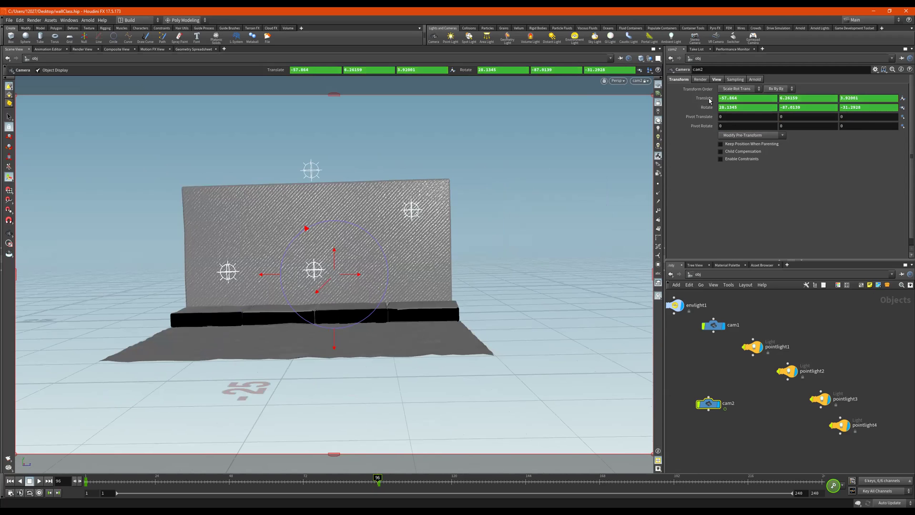
Scrub the timeline back and forth between frames 1 and 96 to examine cam2's movement and tilt
{"action": "left_click_drag", "start_coordinate": [378, 480], "coordinate": [355, 480]}
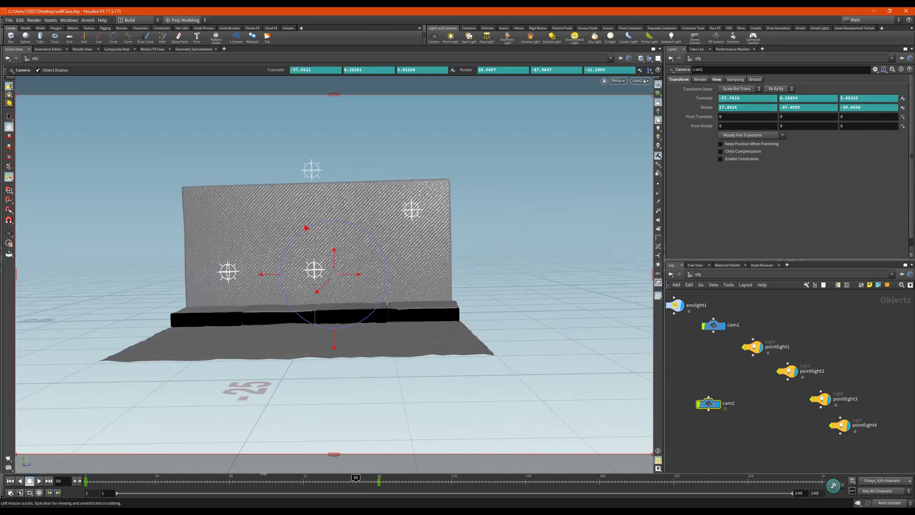
{"action": "left_click_drag", "start_coordinate": [127, 471], "coordinate": [293, 471]}
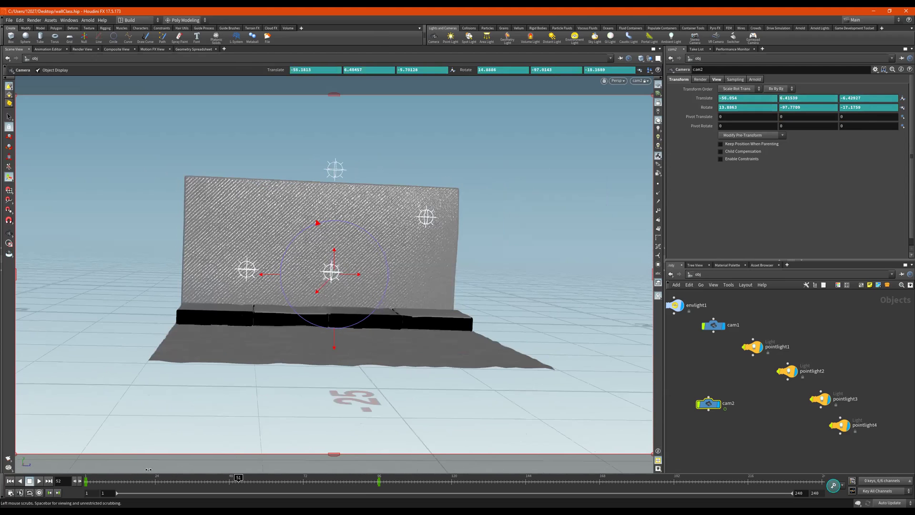
{"action": "left_click_drag", "start_coordinate": [148, 470], "coordinate": [255, 464]}
{"action": "left_click_drag", "start_coordinate": [166, 459], "coordinate": [348, 461]}
{"action": "left_click_drag", "start_coordinate": [133, 451], "coordinate": [231, 454]}
{"action": "left_click_drag", "start_coordinate": [380, 462], "coordinate": [126, 461]}
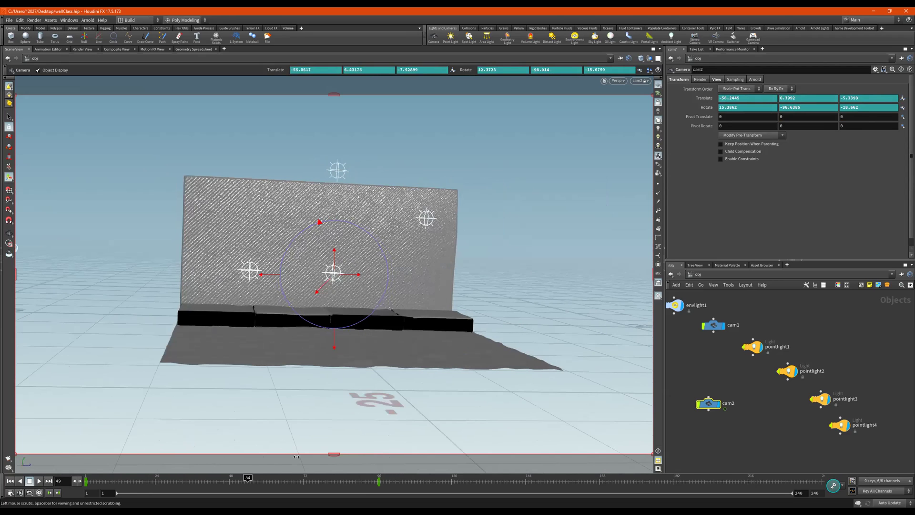
{"action": "left_click_drag", "start_coordinate": [327, 454], "coordinate": [173, 450]}
{"action": "left_click_drag", "start_coordinate": [242, 449], "coordinate": [348, 456]}
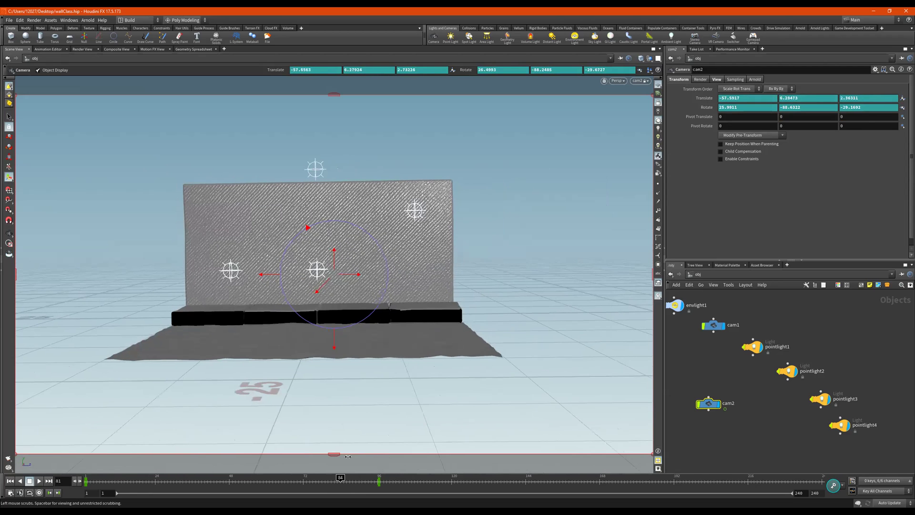
{"action": "left_click_drag", "start_coordinate": [192, 456], "coordinate": [138, 455]}
{"action": "left_click_drag", "start_coordinate": [347, 454], "coordinate": [174, 448]}
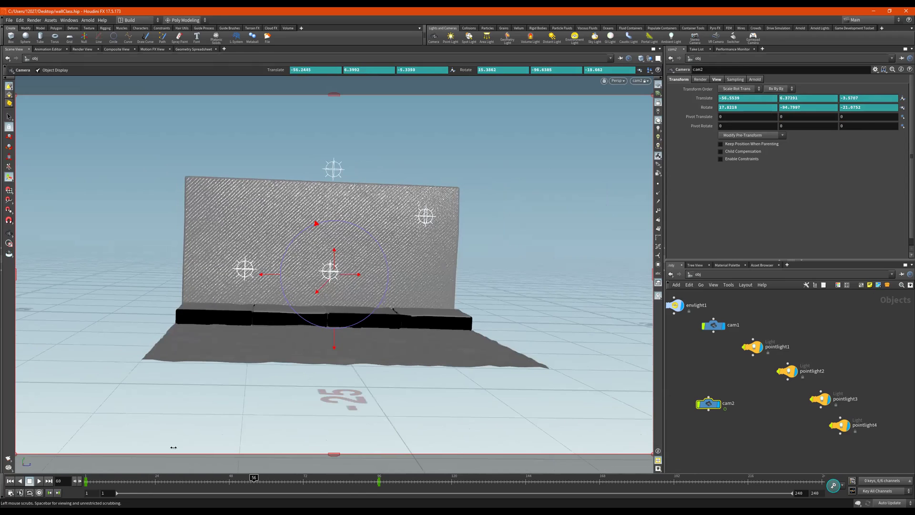
{"action": "left_click_drag", "start_coordinate": [272, 447], "coordinate": [71, 447]}
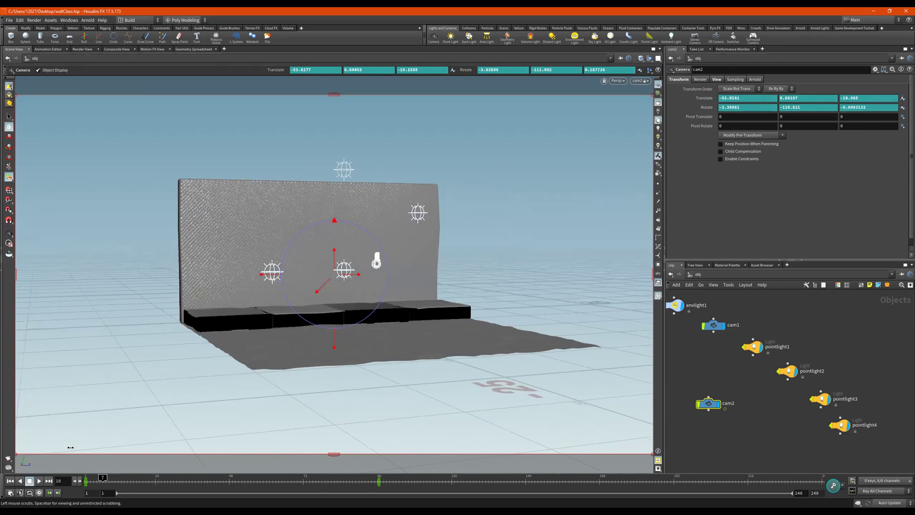
At frame 53, level cam2 to about Rotate -3.87, -97.18 with the Z rotation set to 0, and keyframe Rotate
{"action": "left_click_drag", "start_coordinate": [184, 447], "coordinate": [244, 443]}
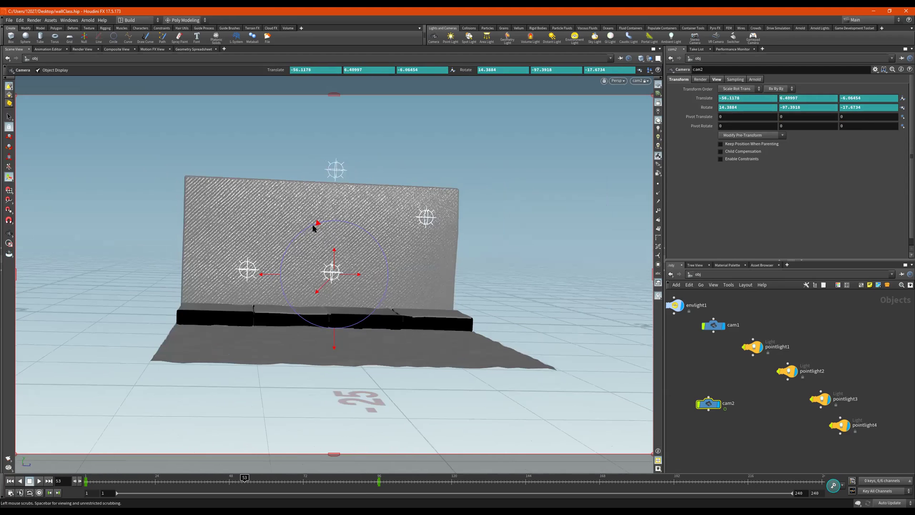
{"action": "left_click_drag", "start_coordinate": [313, 228], "coordinate": [315, 225]}
{"action": "key", "text": "ctrl+z"}
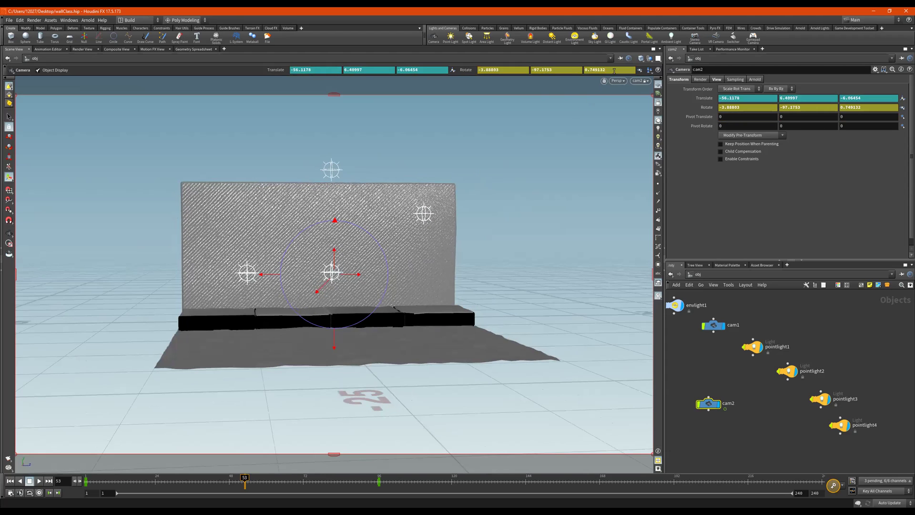
{"action": "type", "text": "0"}
{"action": "key", "text": "Return"}
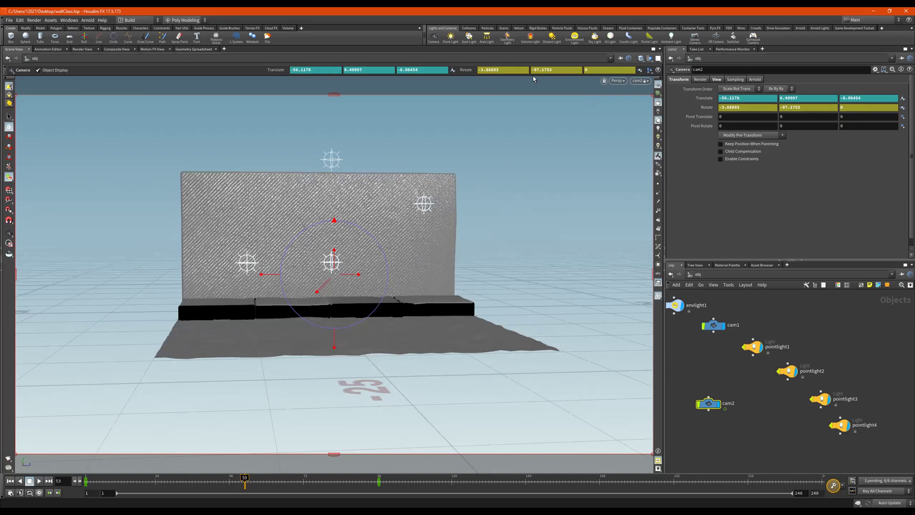
{"action": "left_click", "coordinate": [708, 107], "text": "alt"}
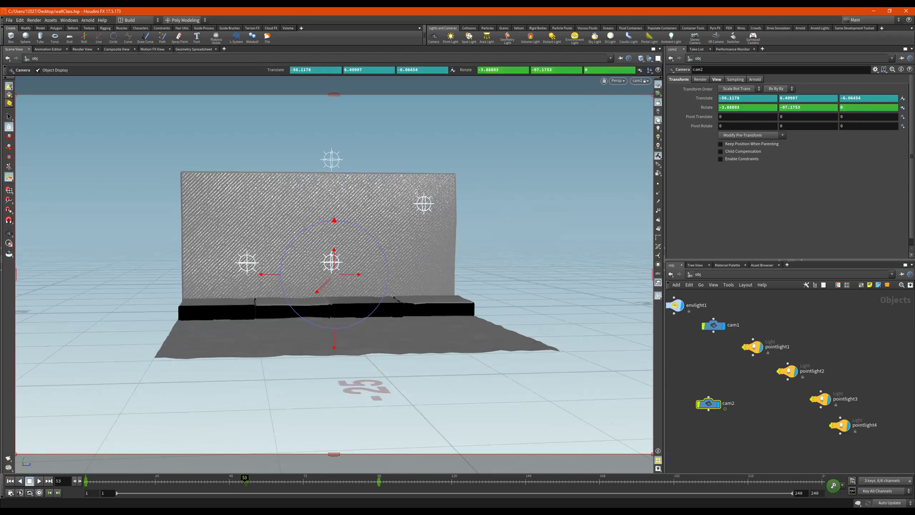
Scrub back to frame 1 and play the animation to check cam2's motion with the middle keyframe
{"action": "left_click_drag", "start_coordinate": [219, 483], "coordinate": [327, 462]}
{"action": "mouse_move", "coordinate": [82, 462]}
{"action": "left_mouse_down"}
{"action": "mouse_move", "coordinate": [380, 456]}
{"action": "mouse_move", "coordinate": [85, 456]}
{"action": "left_mouse_up"}
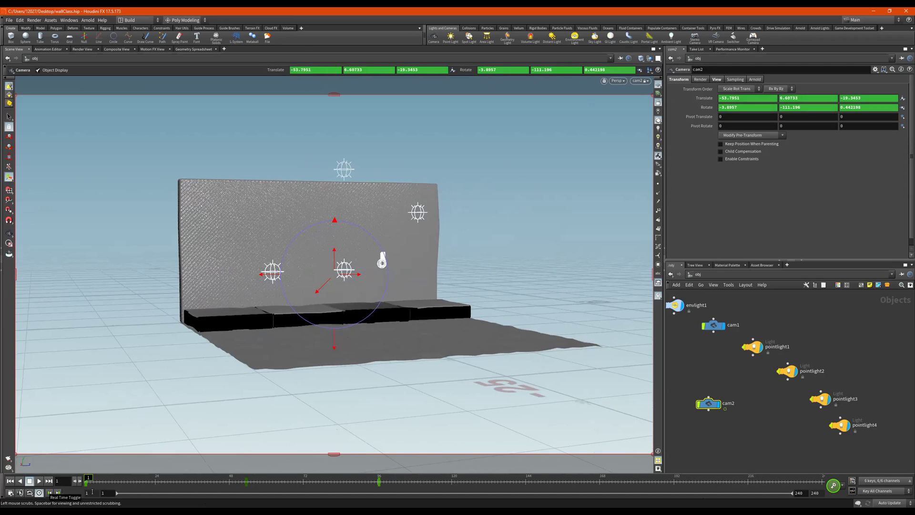
{"action": "left_click", "coordinate": [41, 483]}
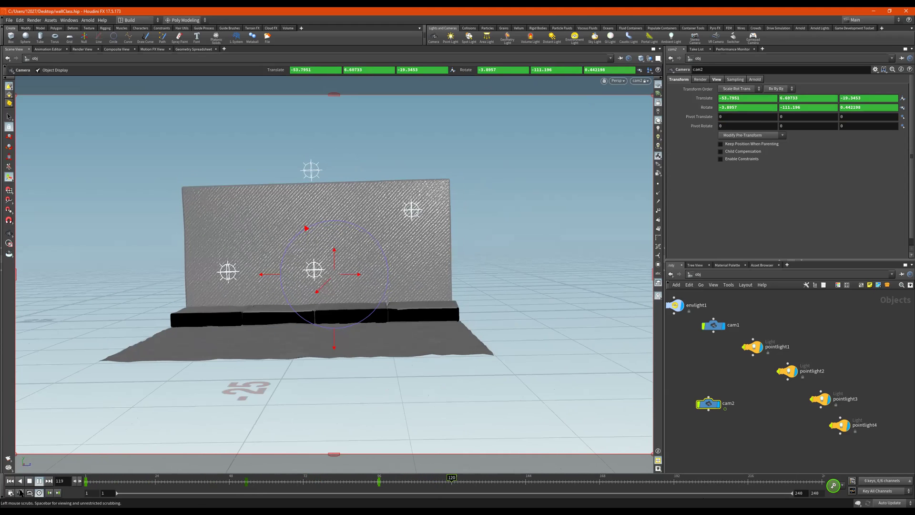
{"action": "left_click", "coordinate": [30, 481]}
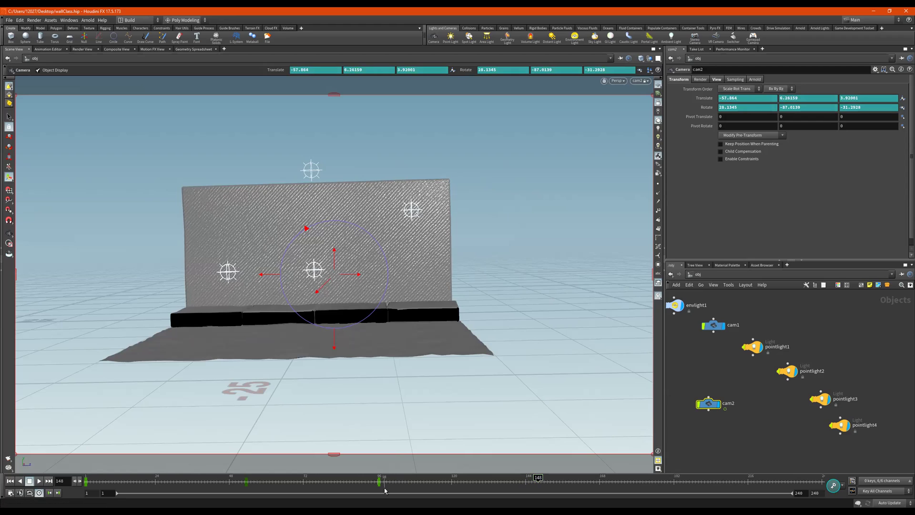
Set the end of the playback range to frame 9
{"action": "left_click", "coordinate": [804, 493]}
{"action": "type", "text": "9"}
{"action": "key", "text": "Return"}
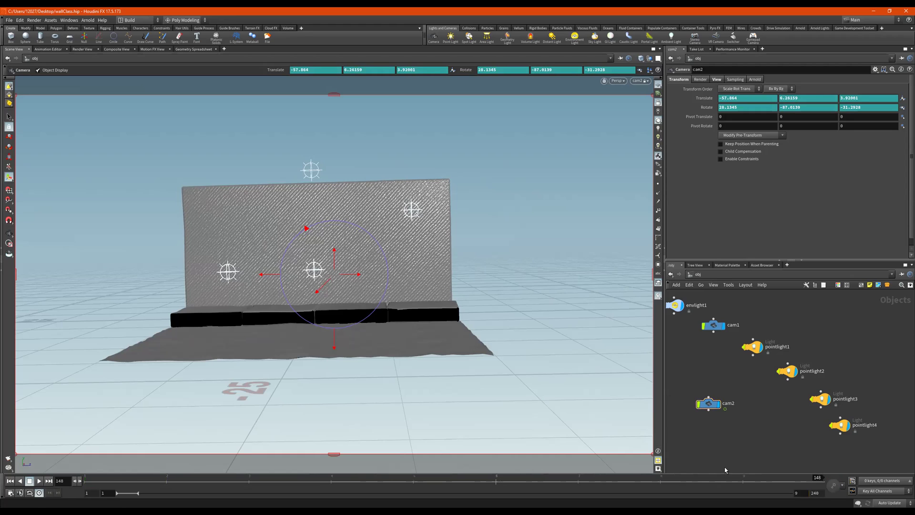
Set the animation's global end frame to 96 in the Global Animation Options
{"action": "left_click", "coordinate": [10, 493]}
{"action": "left_click", "coordinate": [78, 375]}
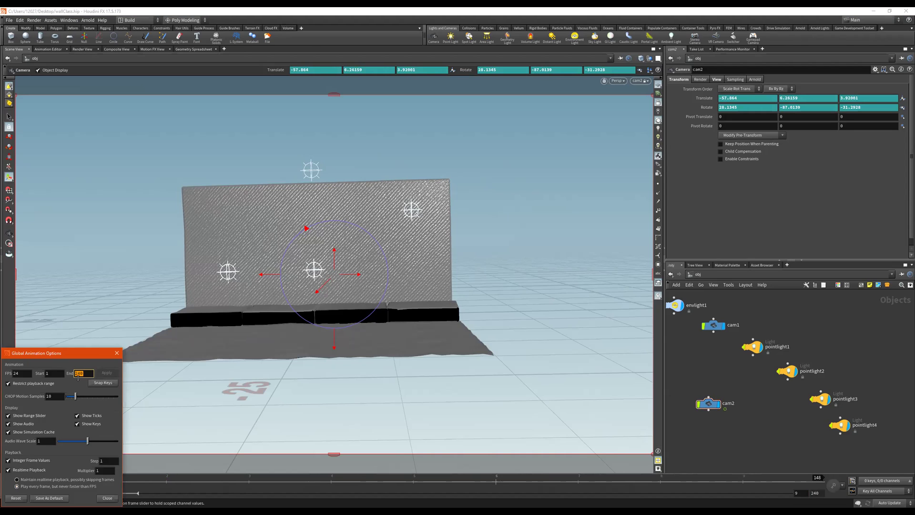
{"action": "type", "text": "16"}
{"action": "key", "text": "Return"}
{"action": "left_click", "coordinate": [111, 373]}
{"action": "left_click", "coordinate": [115, 500]}
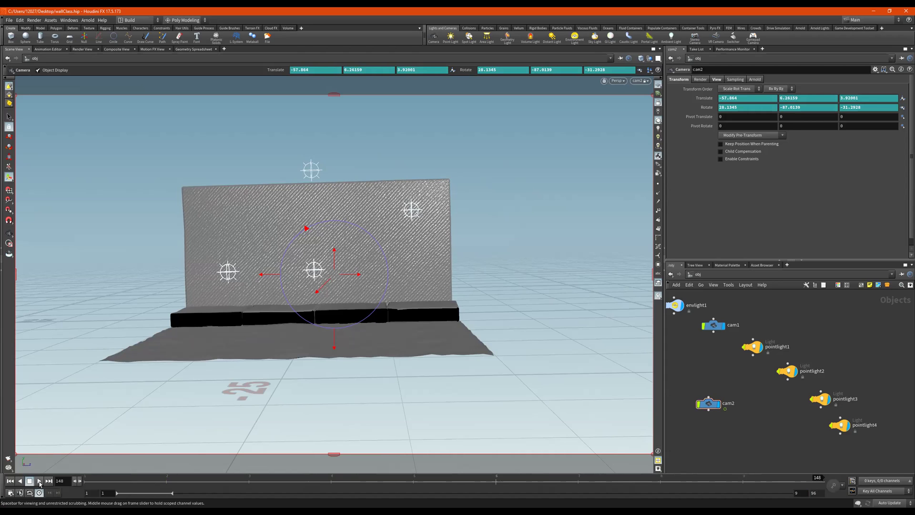
Return to frame 1, extend the playback range to frame 96, and play the cam2 animation
{"action": "left_click", "coordinate": [40, 481]}
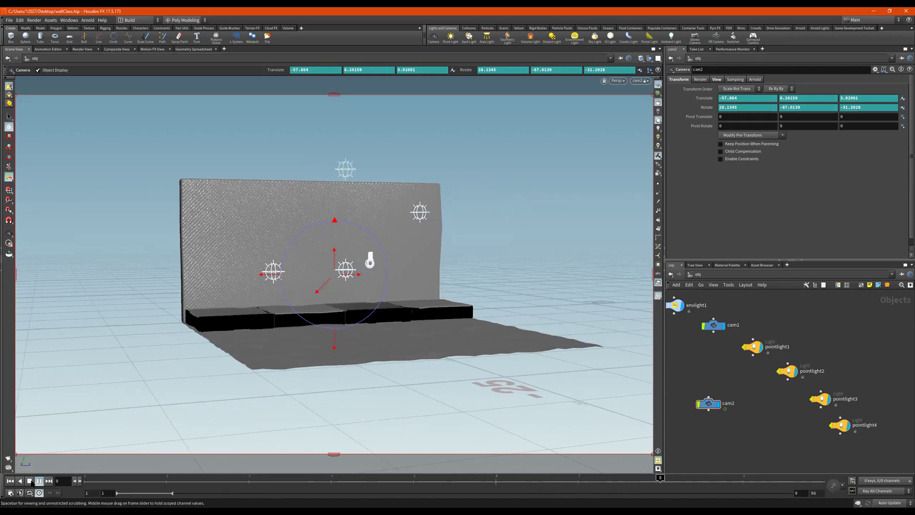
{"action": "left_click", "coordinate": [10, 481]}
{"action": "left_click_drag", "start_coordinate": [170, 494], "coordinate": [793, 494]}
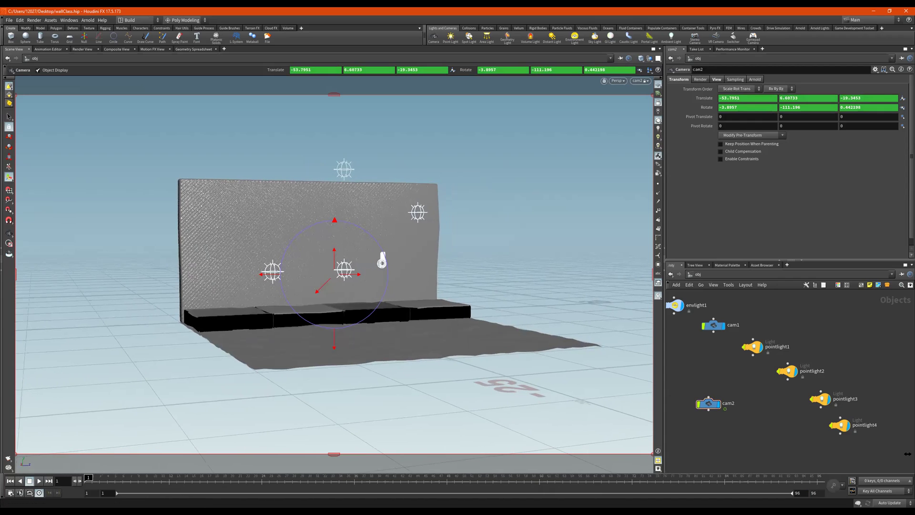
{"action": "left_click", "coordinate": [39, 481]}
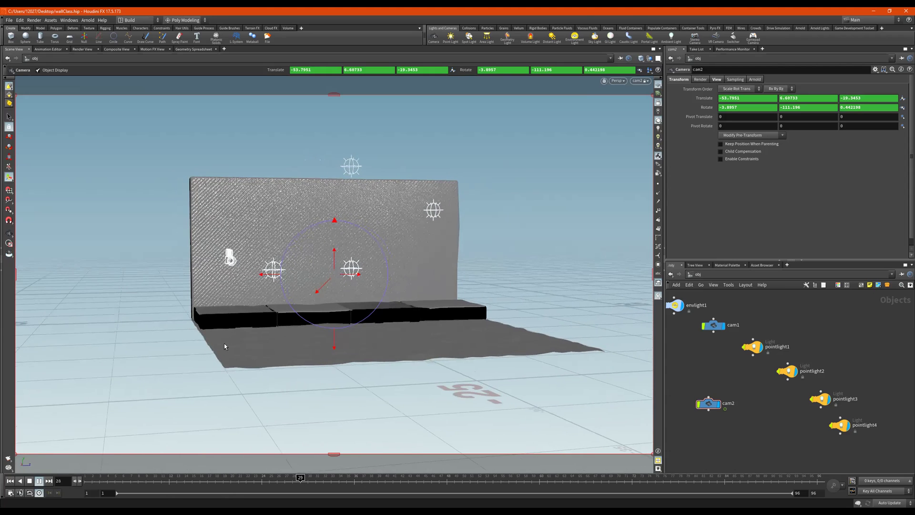
{"action": "left_click", "coordinate": [30, 481]}
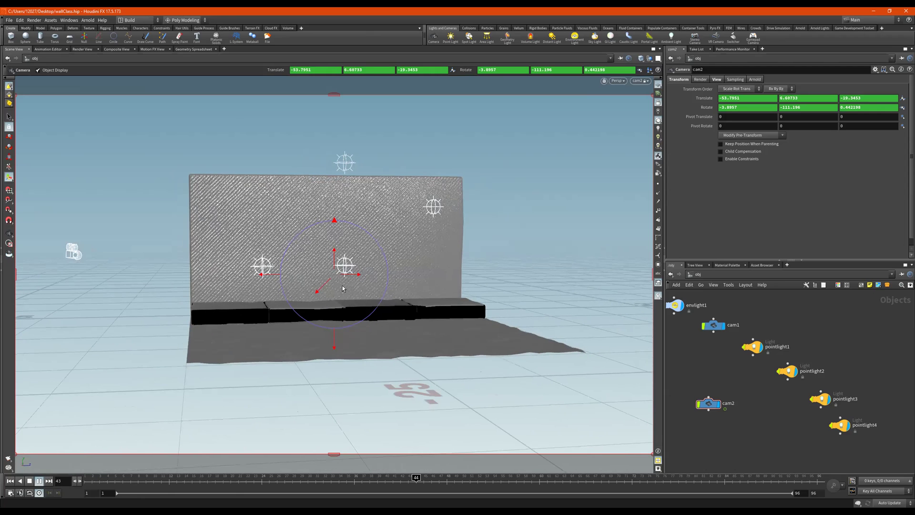
Review the Render Flipbook output, flipbook, effects and size settings, and render the current viewport as a flipbook at 1280 by 720
{"action": "left_click", "coordinate": [18, 460]}
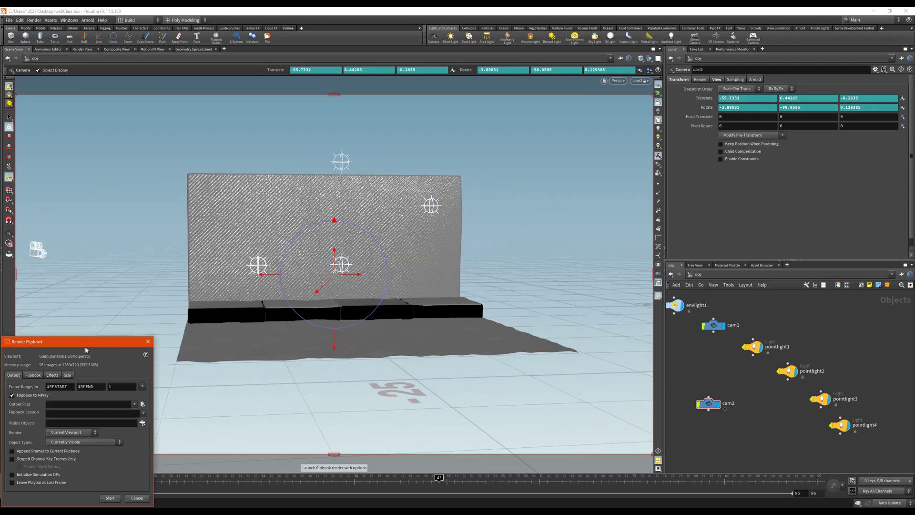
{"action": "left_click_drag", "start_coordinate": [90, 342], "coordinate": [130, 247]}
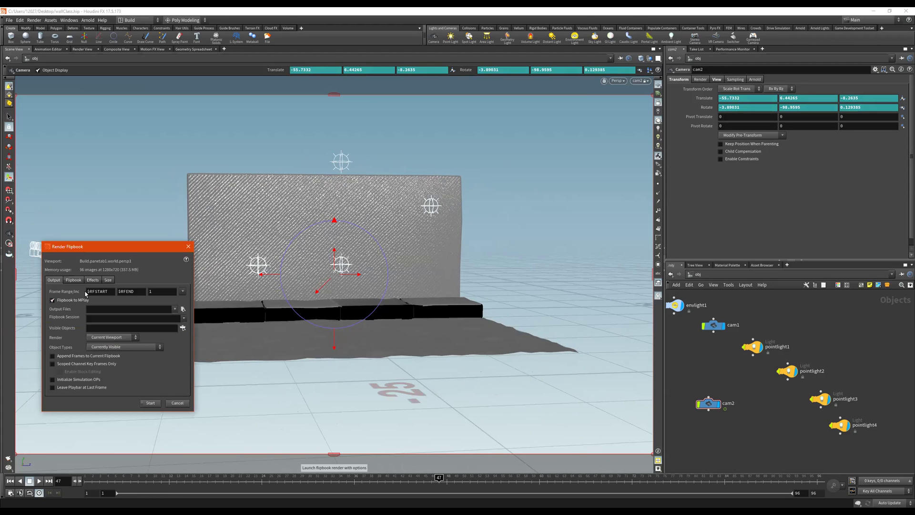
{"action": "left_click", "coordinate": [108, 292]}
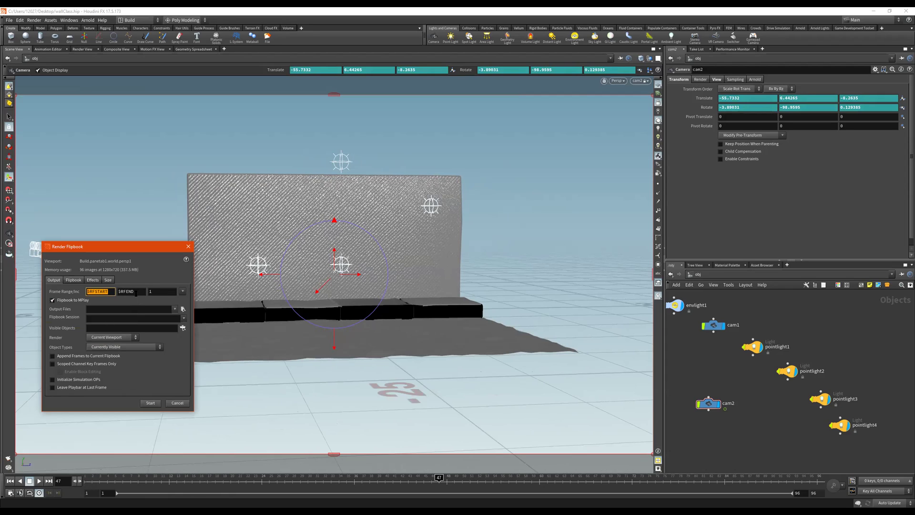
{"action": "left_click", "coordinate": [75, 281]}
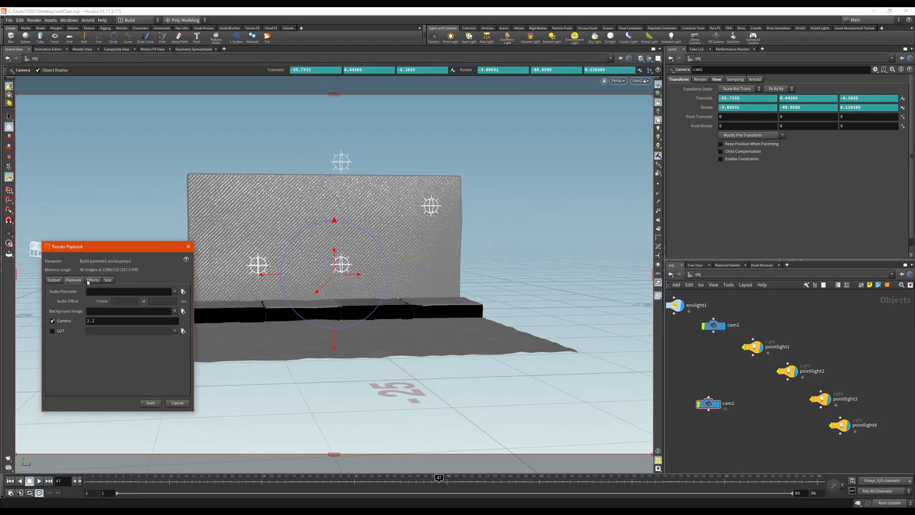
{"action": "left_click", "coordinate": [88, 281]}
{"action": "left_click", "coordinate": [106, 282]}
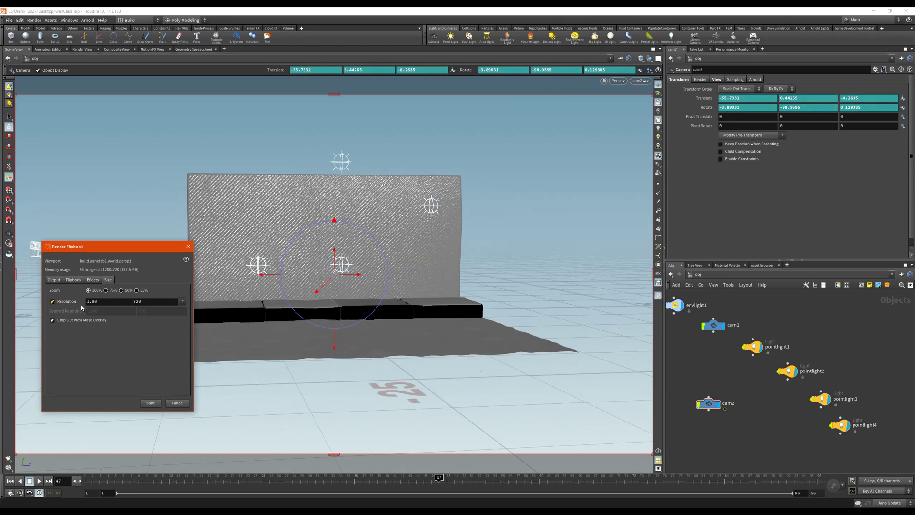
{"action": "left_click", "coordinate": [183, 301]}
{"action": "left_click", "coordinate": [183, 302]}
{"action": "left_click", "coordinate": [52, 280]}
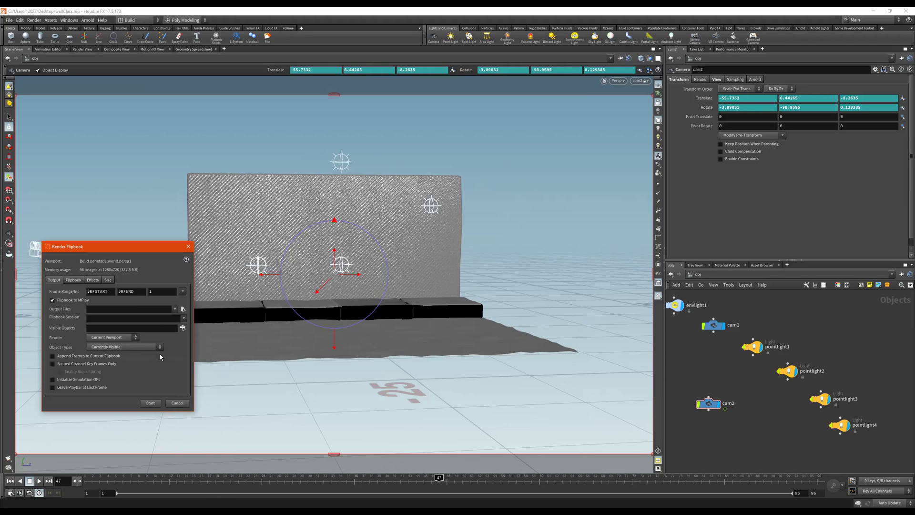
{"action": "left_click", "coordinate": [151, 405]}
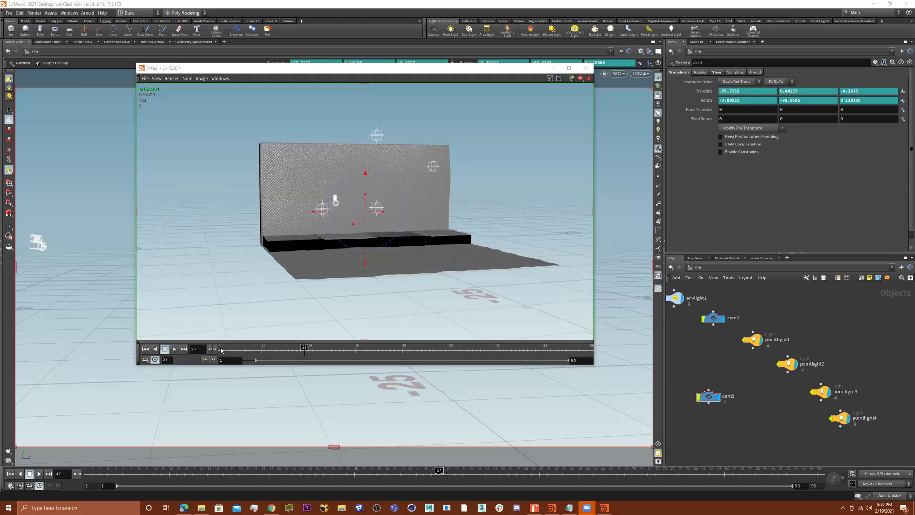
Play the rendered flipbook in MPlay, stop it, and scrub through its frames back to frame 1
{"action": "left_click", "coordinate": [174, 349]}
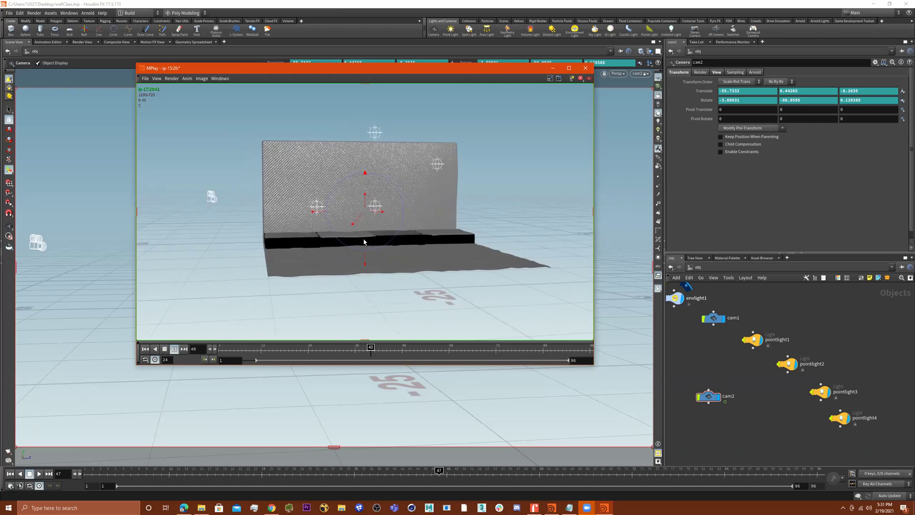
{"action": "left_click", "coordinate": [165, 350]}
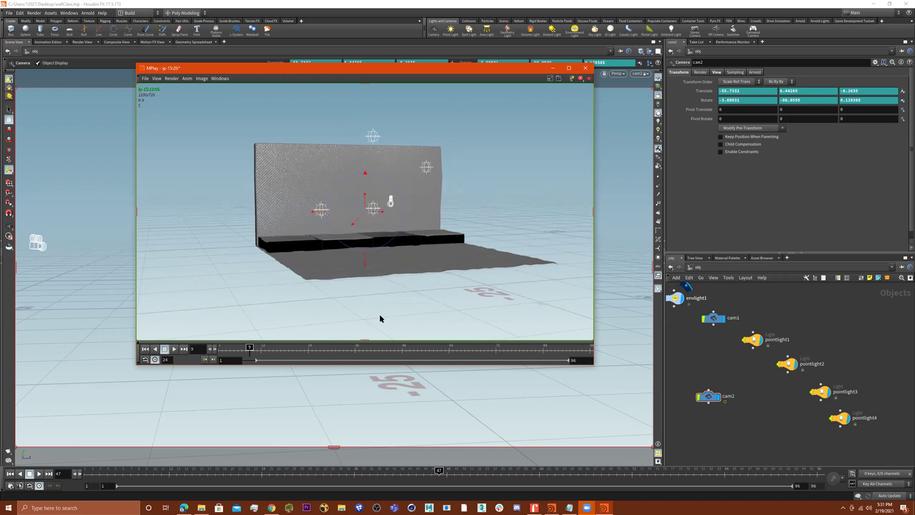
{"action": "left_click_drag", "start_coordinate": [302, 351], "coordinate": [218, 206]}
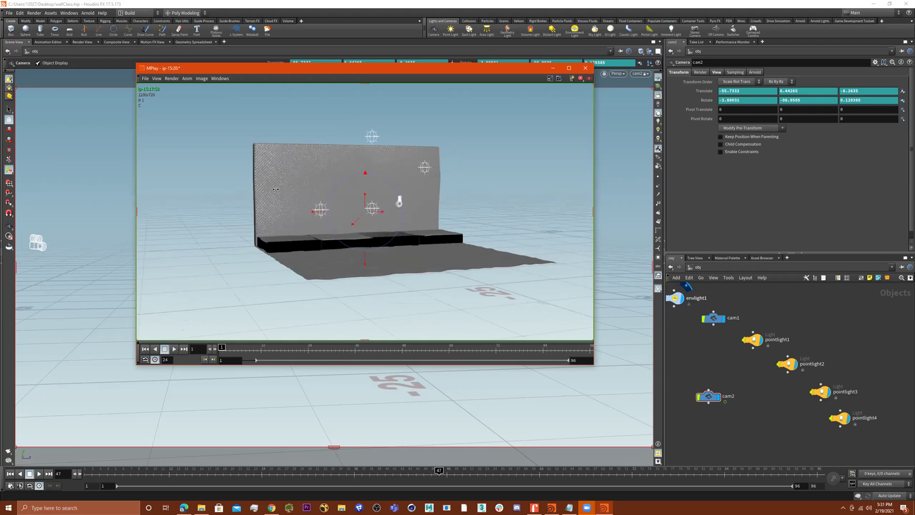